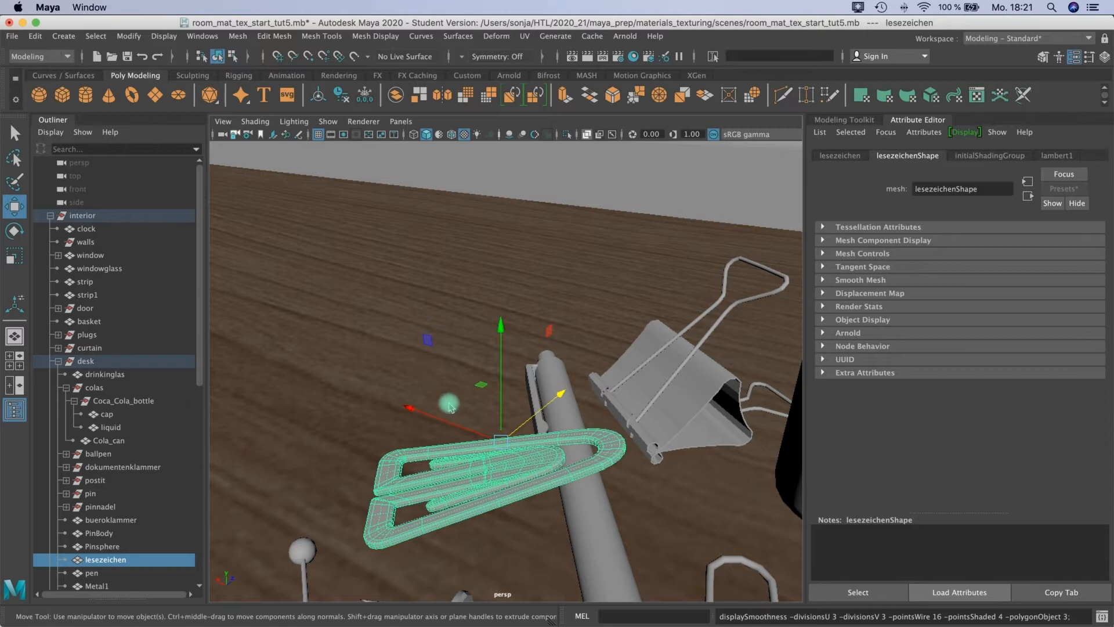
Assign a new Arnold aiStandardSurface material to the lesezeichen bookmark clip on the desk.
click(503, 485)
click(493, 472)
alt+middle_drag(430, 359, 427, 342)
alt+drag(427, 341, 502, 339)
right_drag(470, 303, 482, 624)
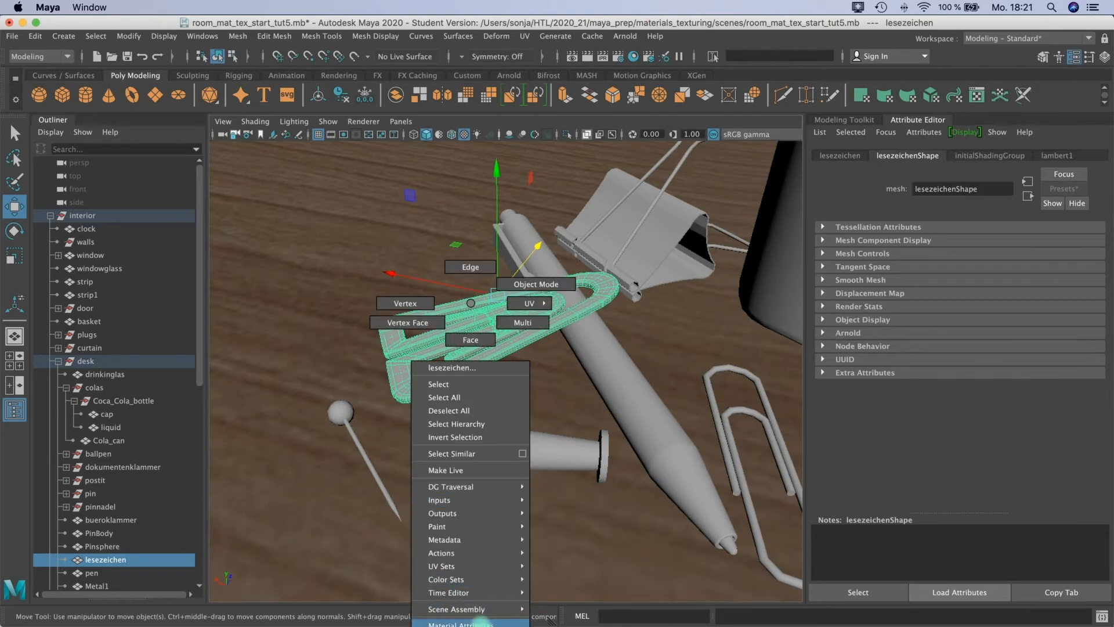
right_drag(549, 620, 476, 626)
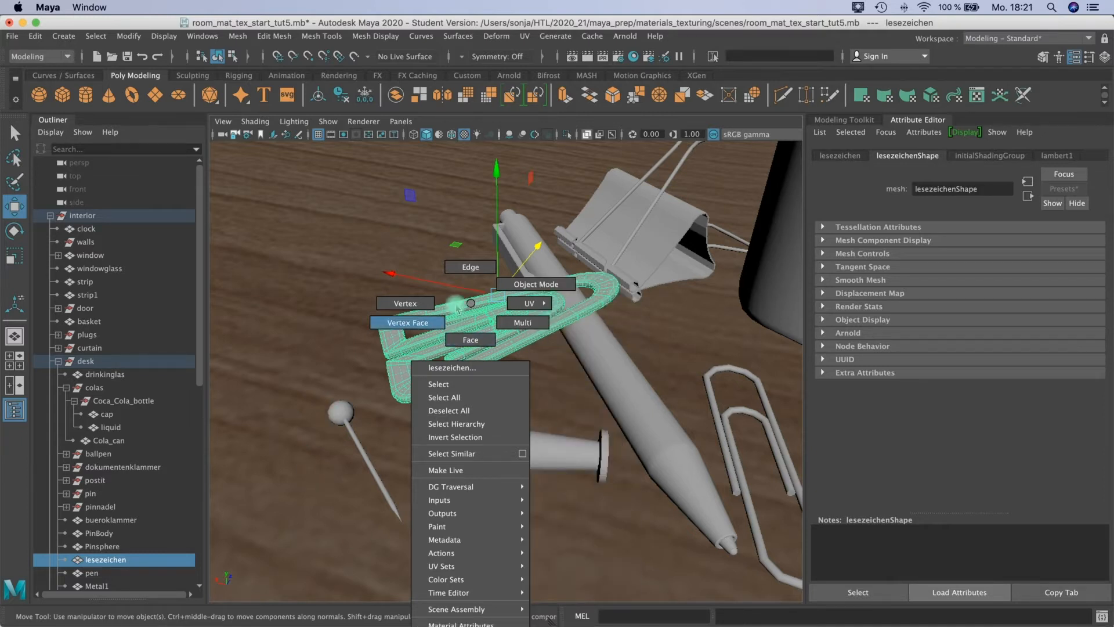
right_drag(473, 312, 475, 312)
alt+middle_drag(491, 340, 451, 236)
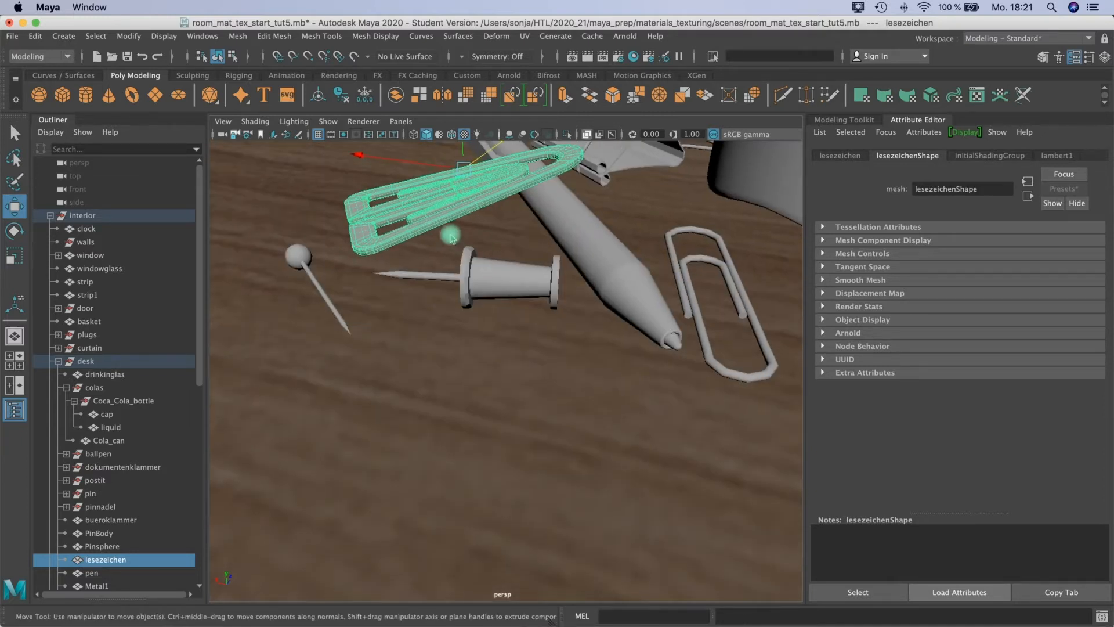
right_drag(440, 209, 468, 547)
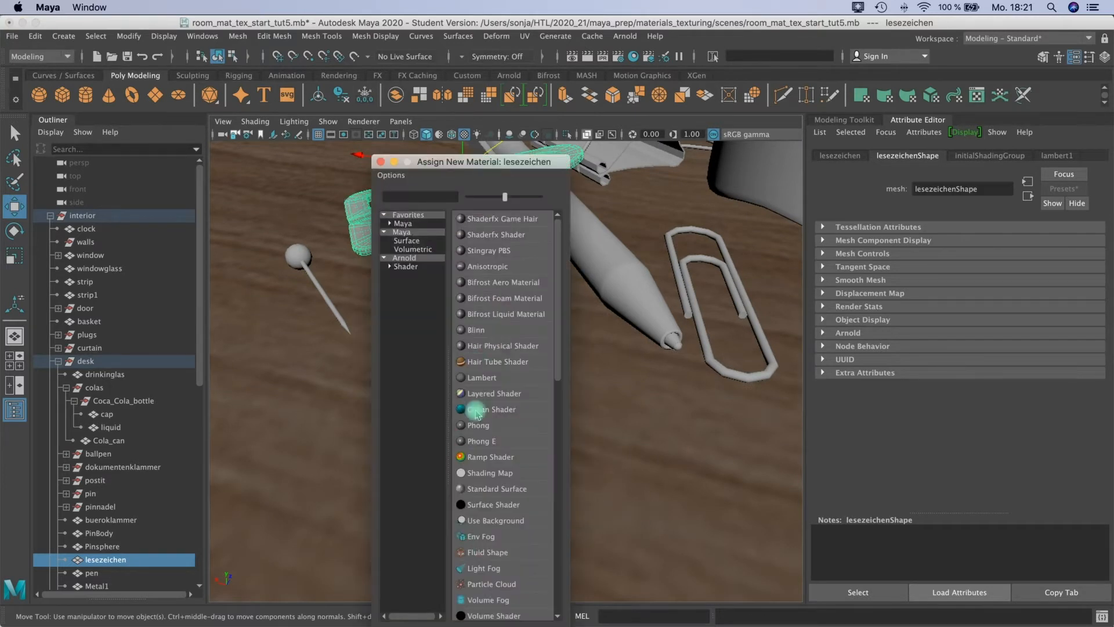
click(412, 267)
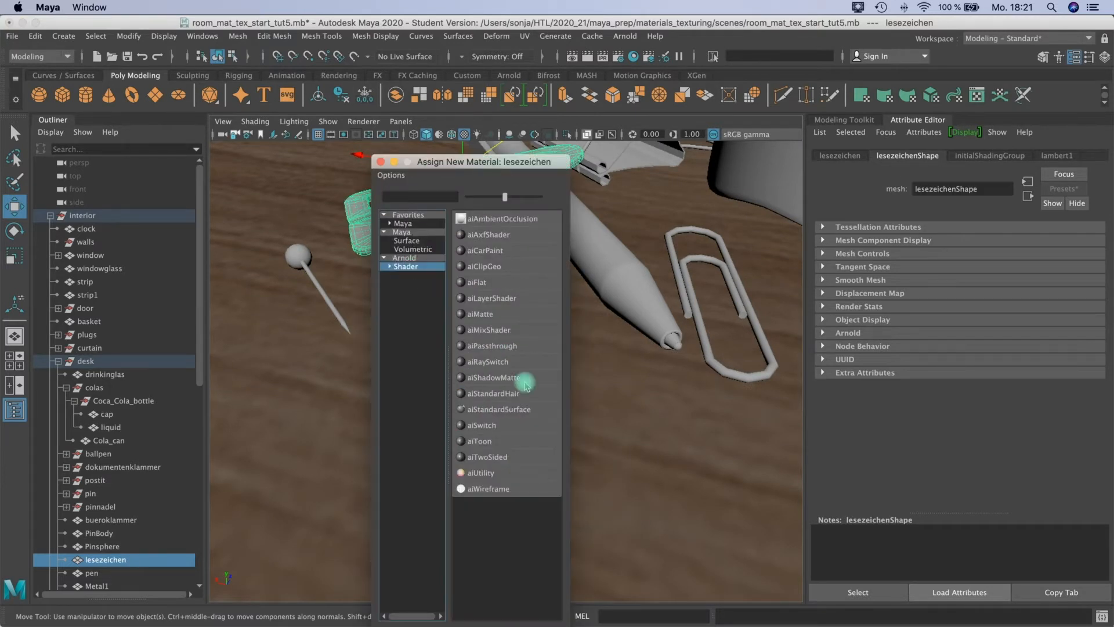
click(500, 409)
alt+middle_drag(443, 206, 473, 246)
scroll(488, 256, up, 5)
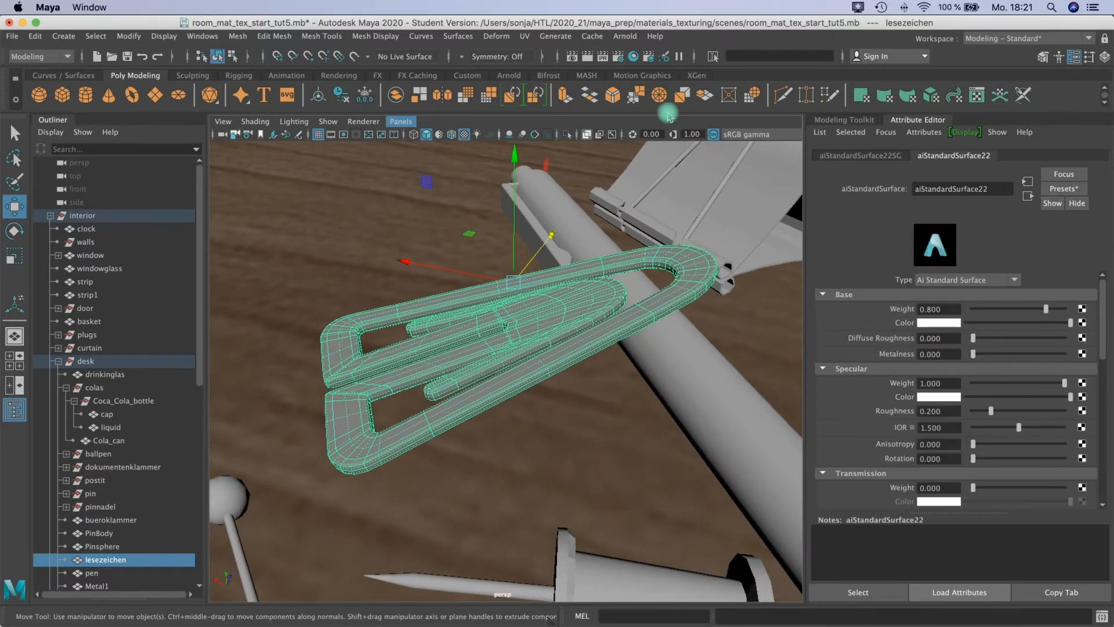
Restore the lesezeichen selection and delete all construction history in the scene.
click(755, 342)
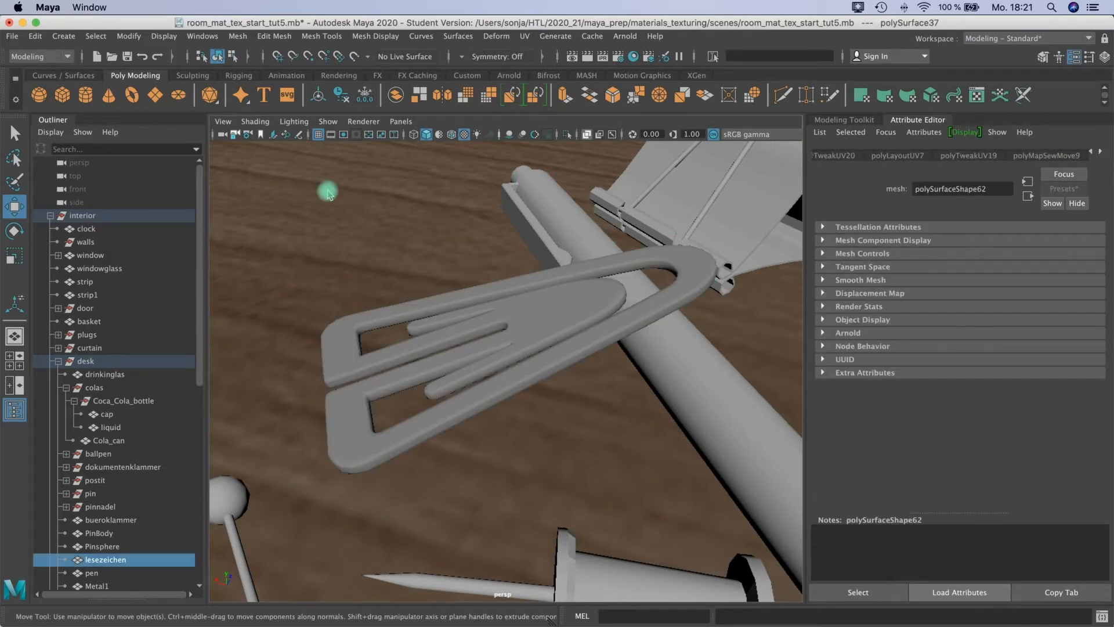
key(super+z)
click(35, 36)
mouse_move(137, 206)
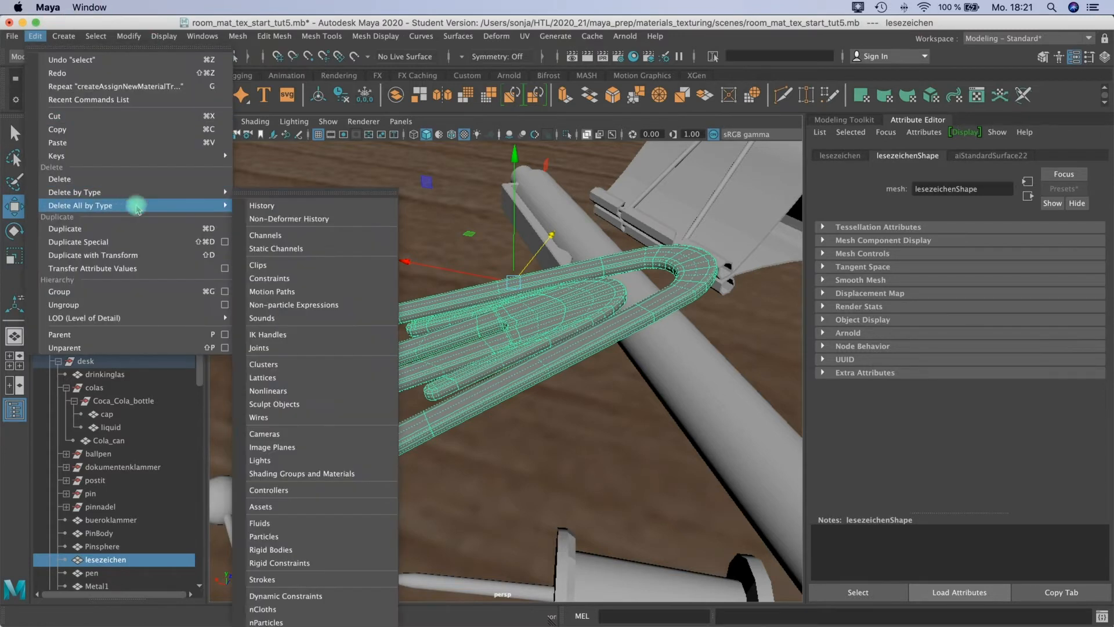
click(249, 206)
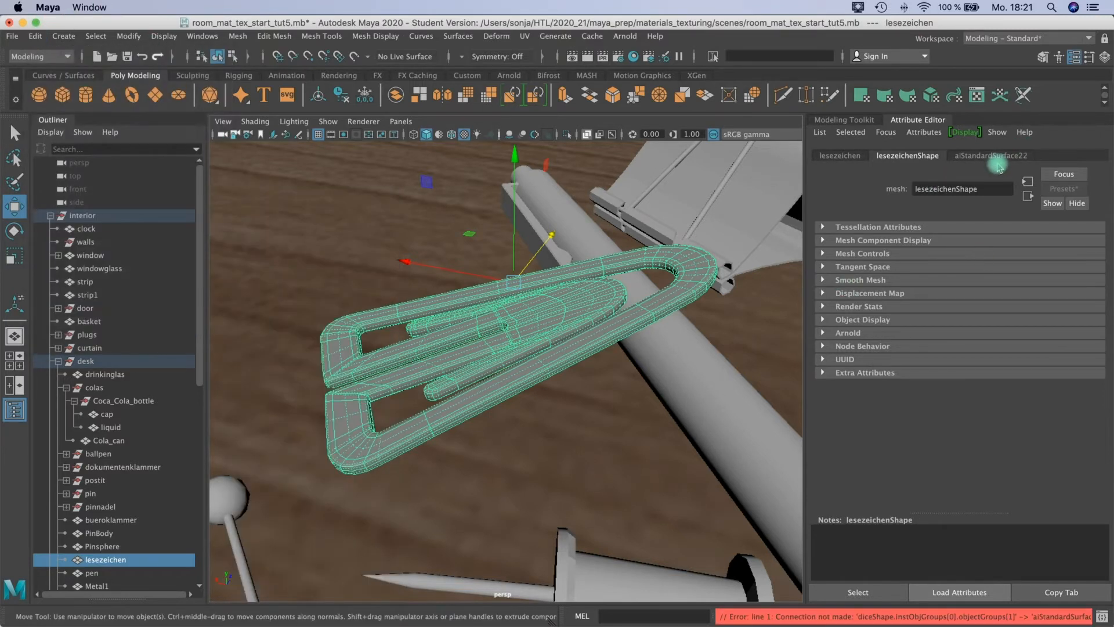
Rename the bookmark's material to plastic and replace its settings with the Plastic preset.
click(995, 157)
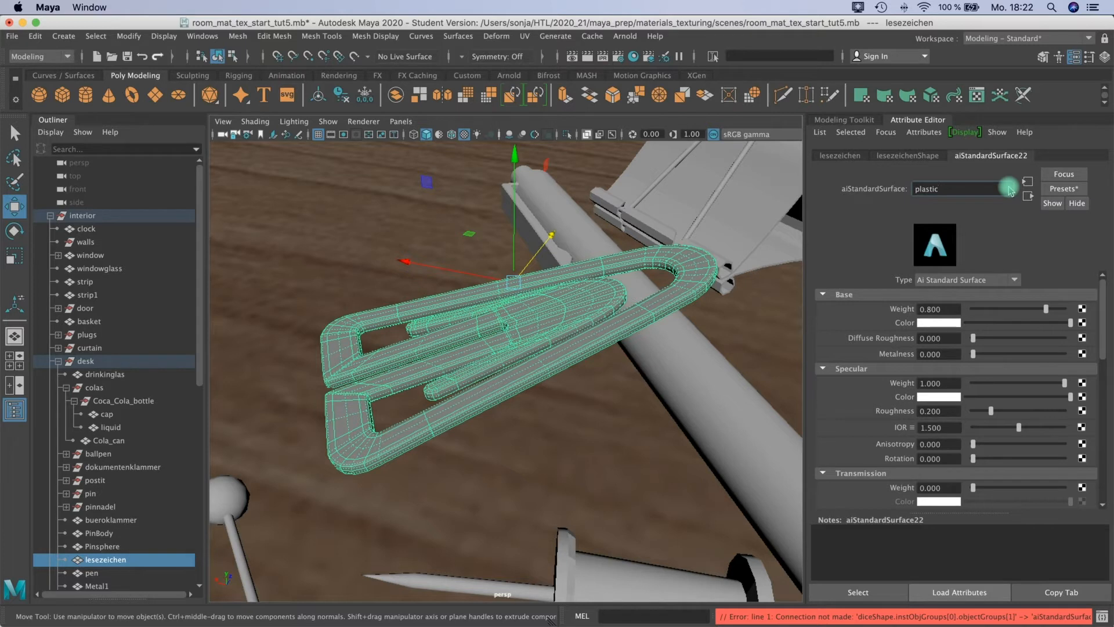
key(Return)
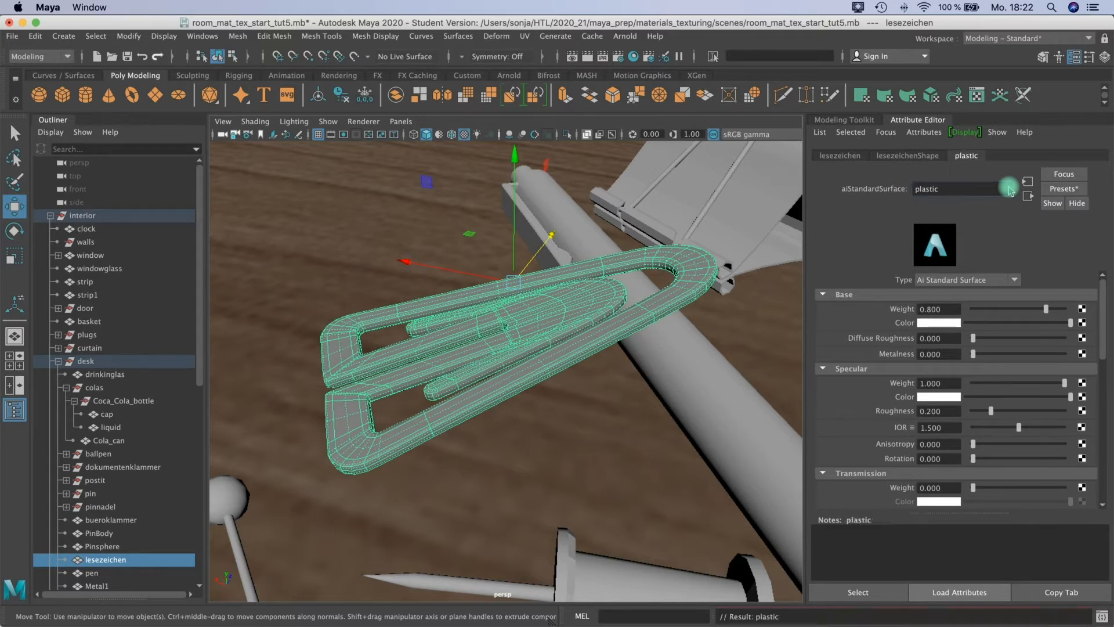
click(1062, 190)
mouse_move(972, 475)
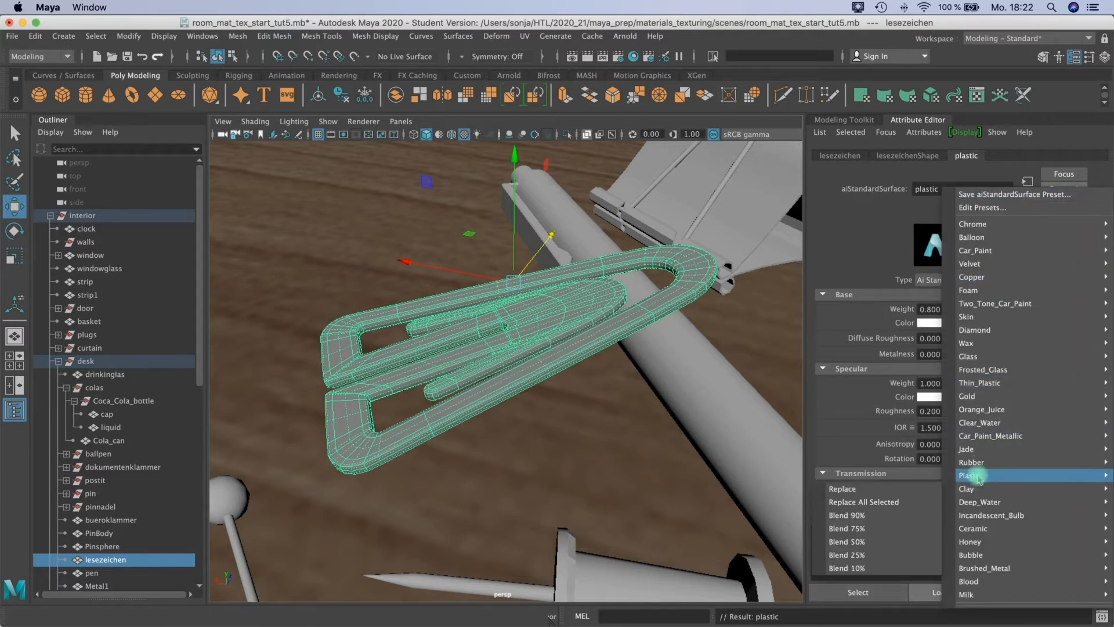
click(910, 479)
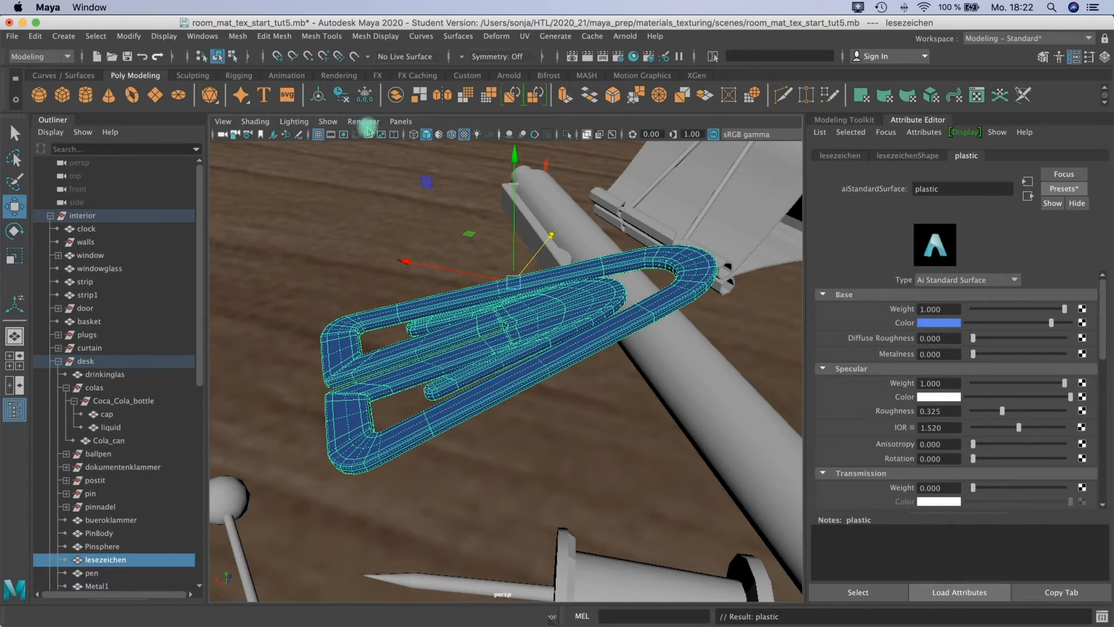
Deselect the bookmark and start an Arnold render in the viewport.
click(564, 394)
click(363, 122)
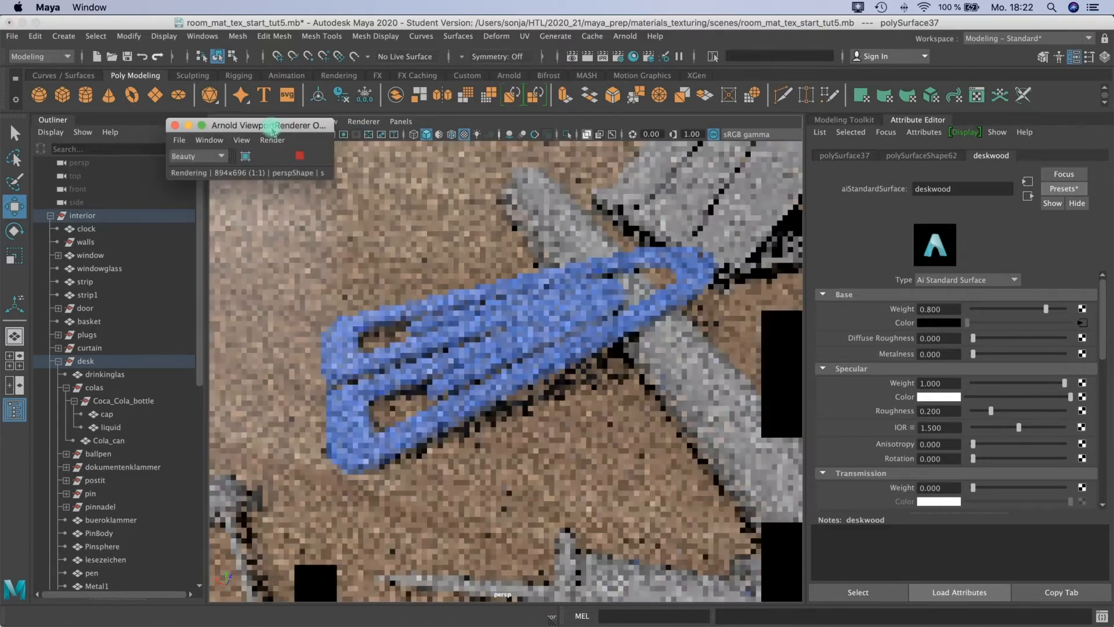
drag(273, 131, 260, 131)
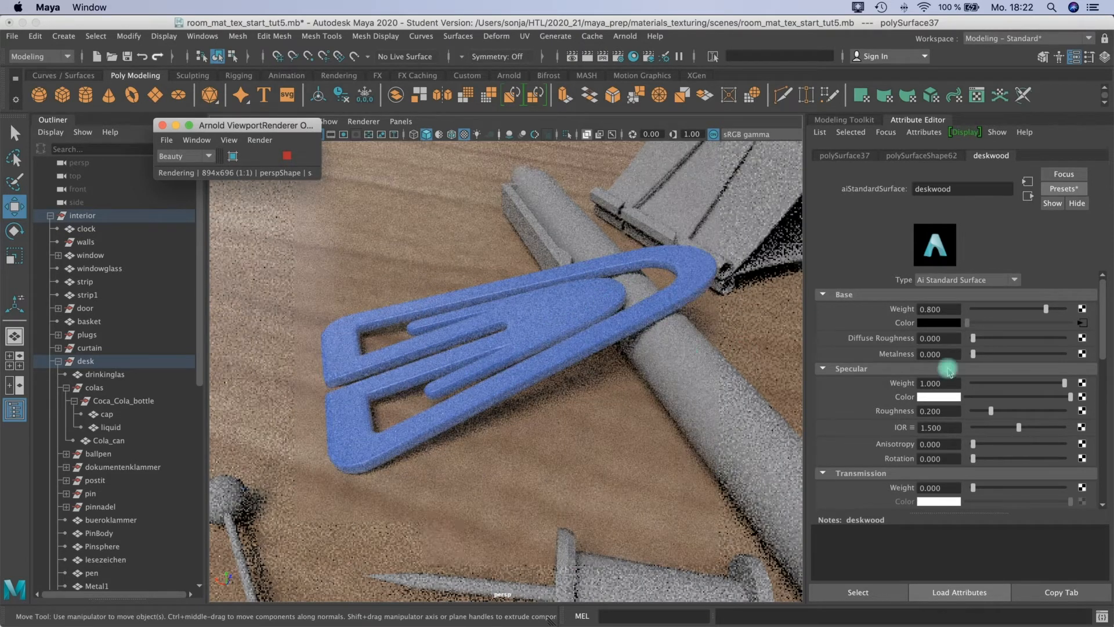
Change the base color of the bookmark's plastic material to pink and set its base weight to 0.985.
click(1104, 327)
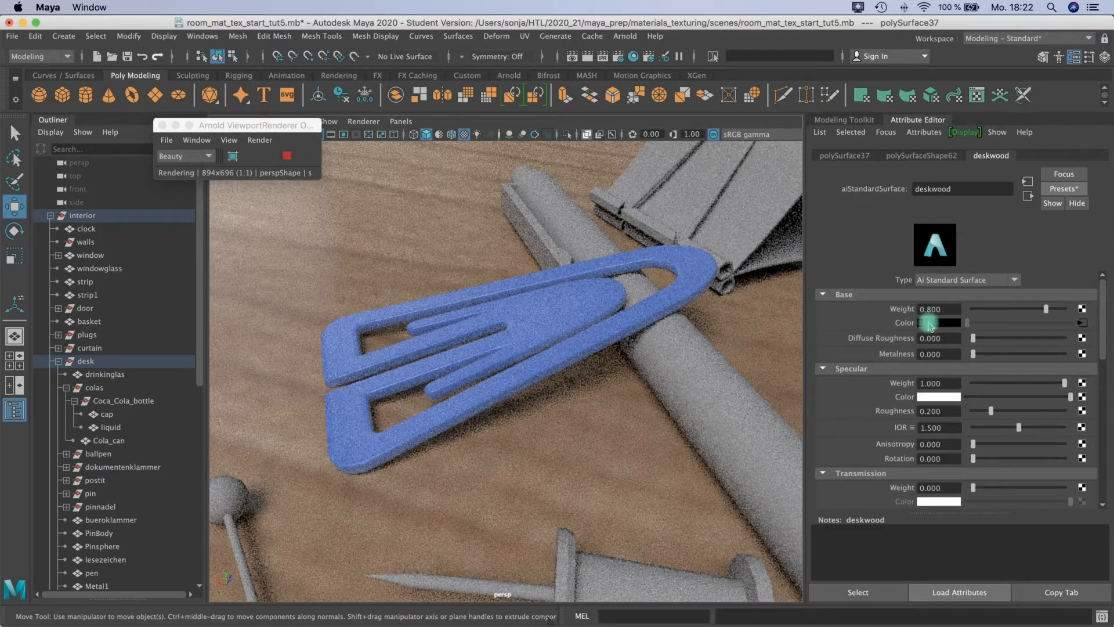
click(598, 278)
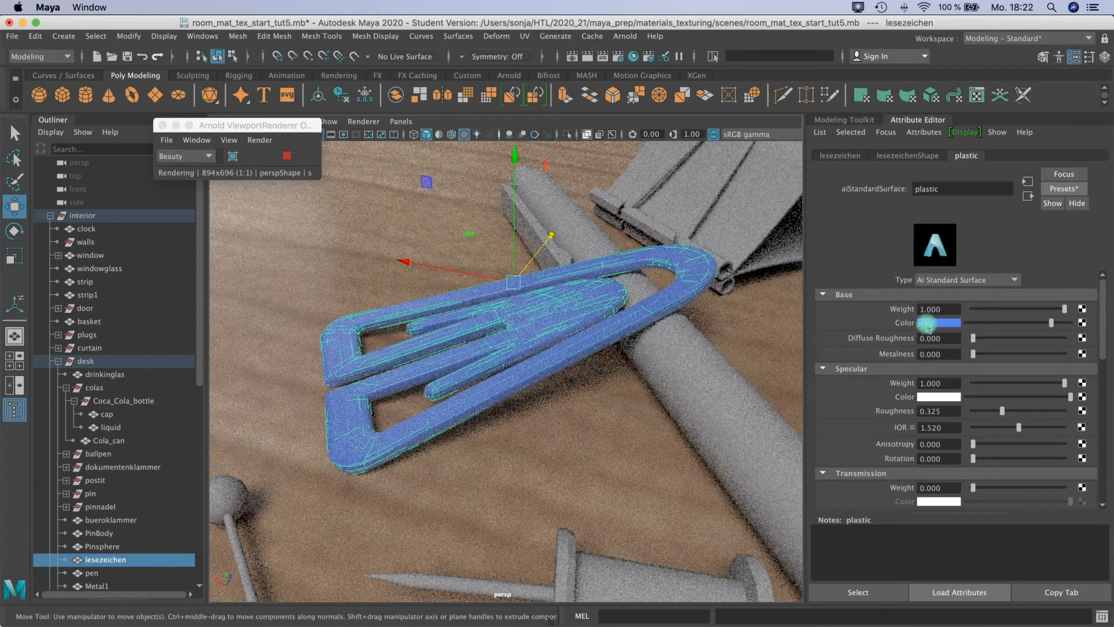
click(926, 324)
drag(642, 343, 634, 364)
drag(603, 189, 653, 150)
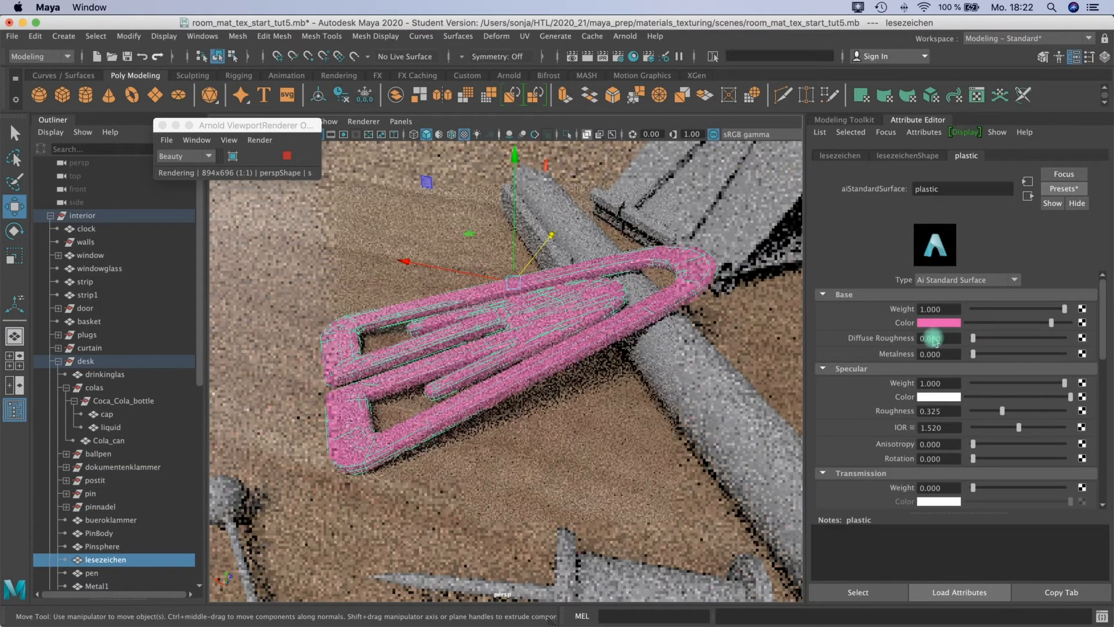
drag(1042, 313, 1016, 308)
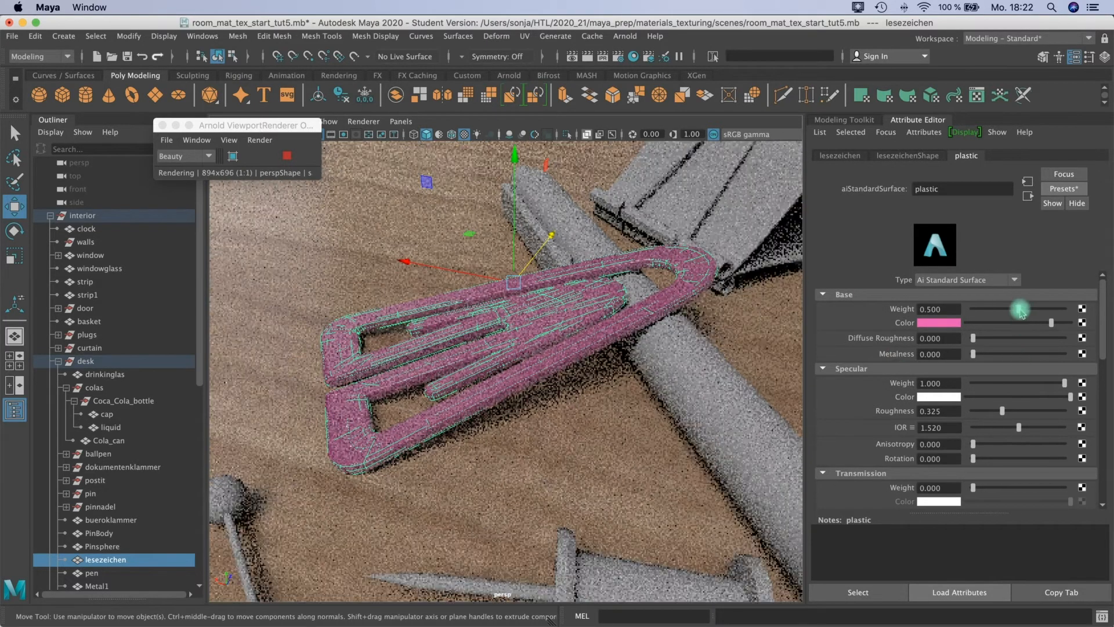
drag(1018, 308, 1052, 312)
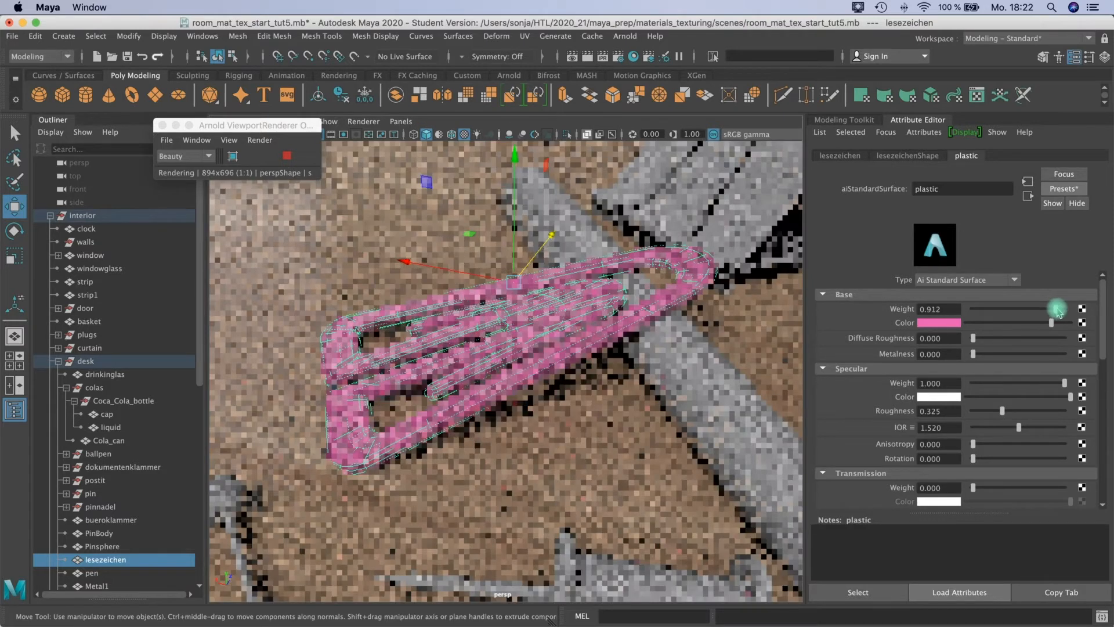
Try the plastic material's metalness up to 1.000, return it to 0.000, and set the specular roughness to 0.000.
drag(991, 348, 1008, 354)
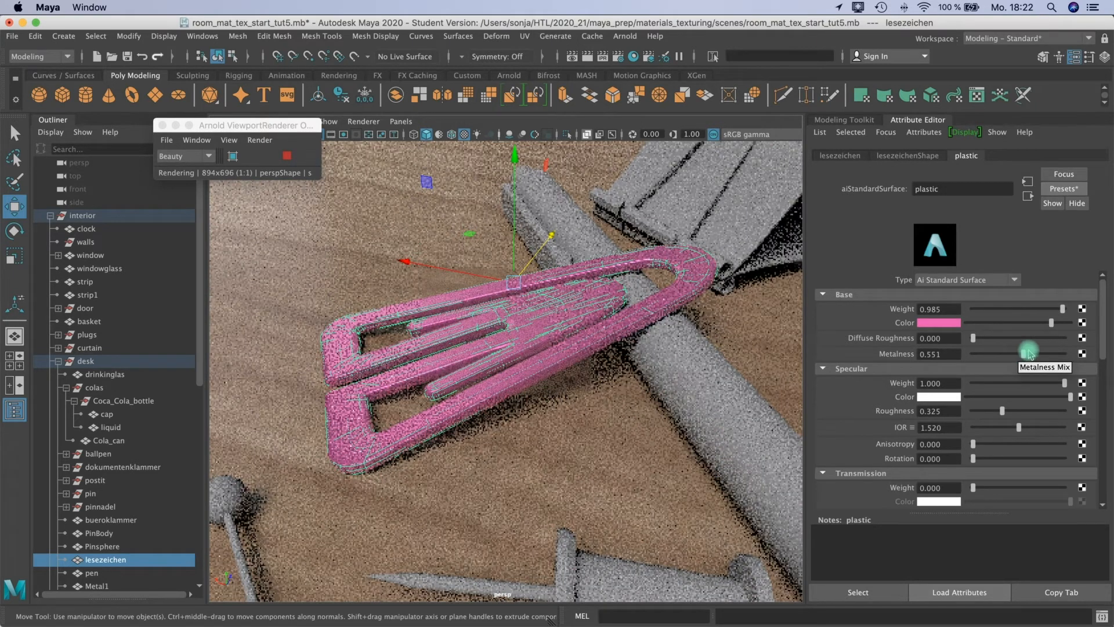
drag(1029, 353, 1067, 352)
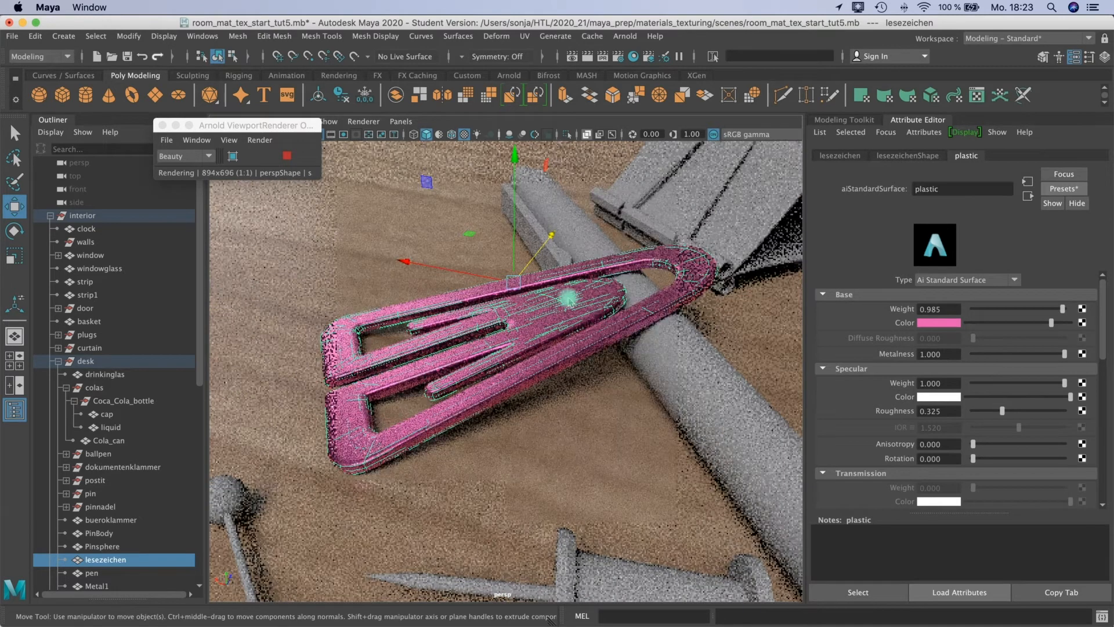
drag(1039, 354, 894, 328)
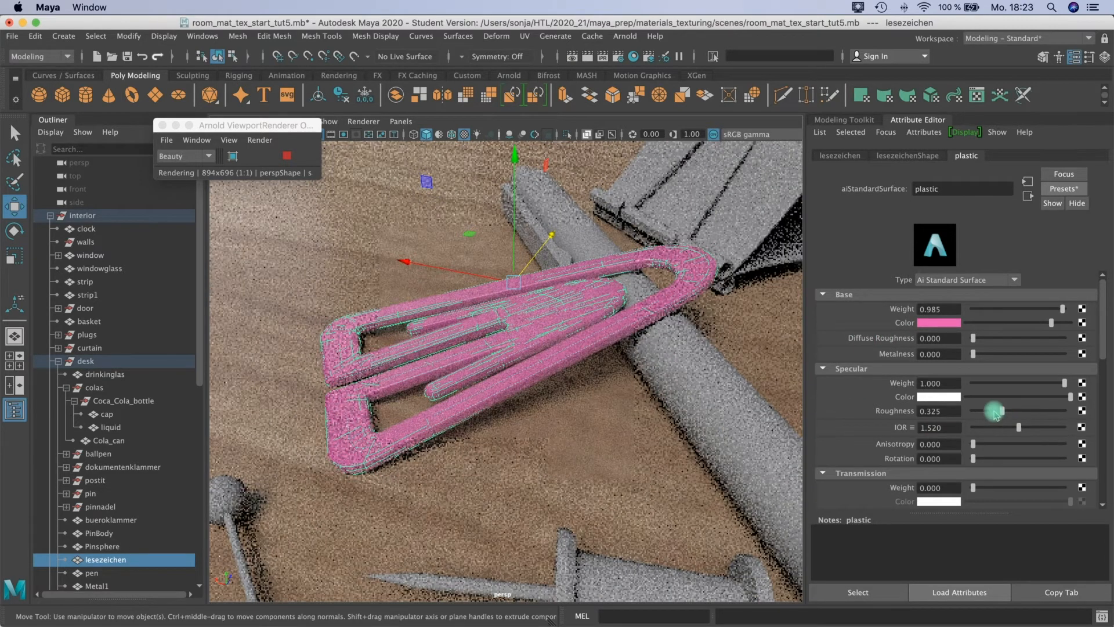
drag(981, 412, 943, 415)
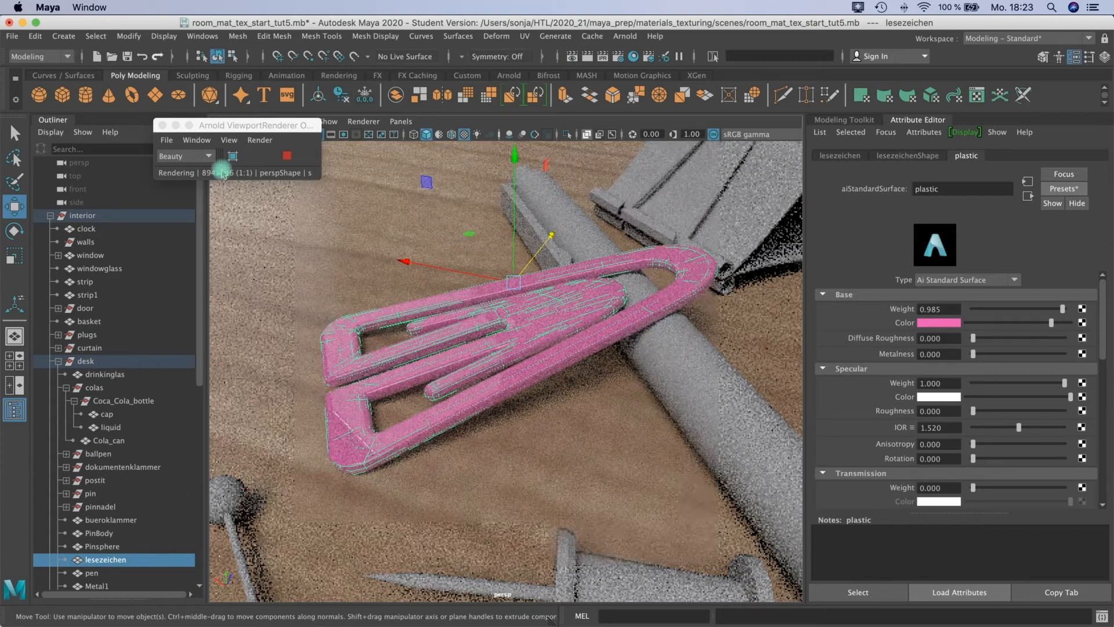
Stop the viewport render and render the scene in the Arnold RenderView.
click(288, 157)
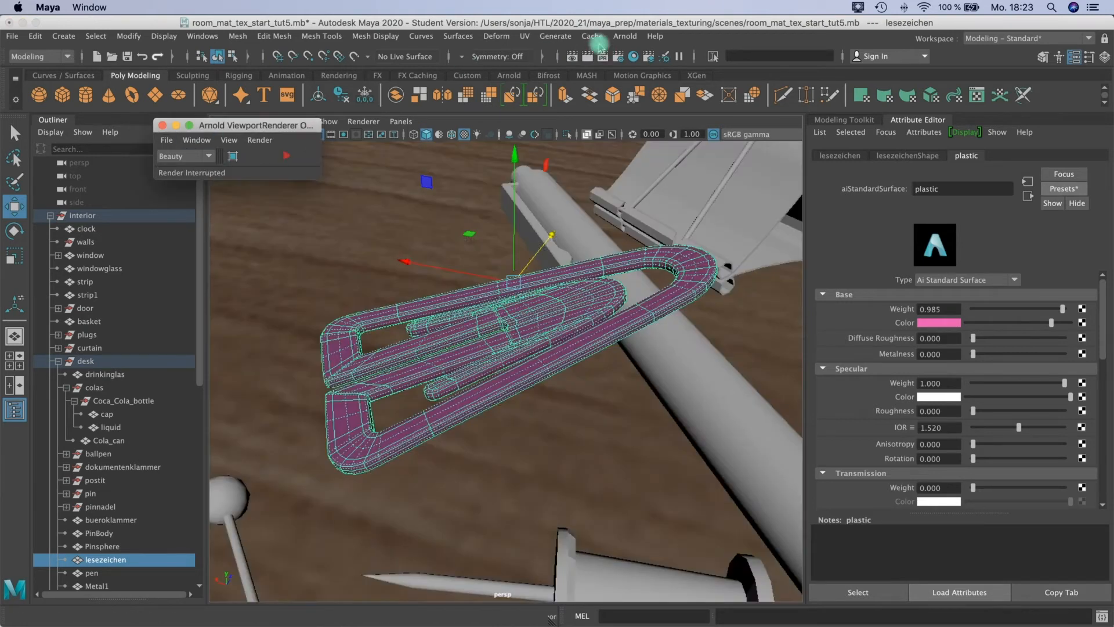
click(625, 36)
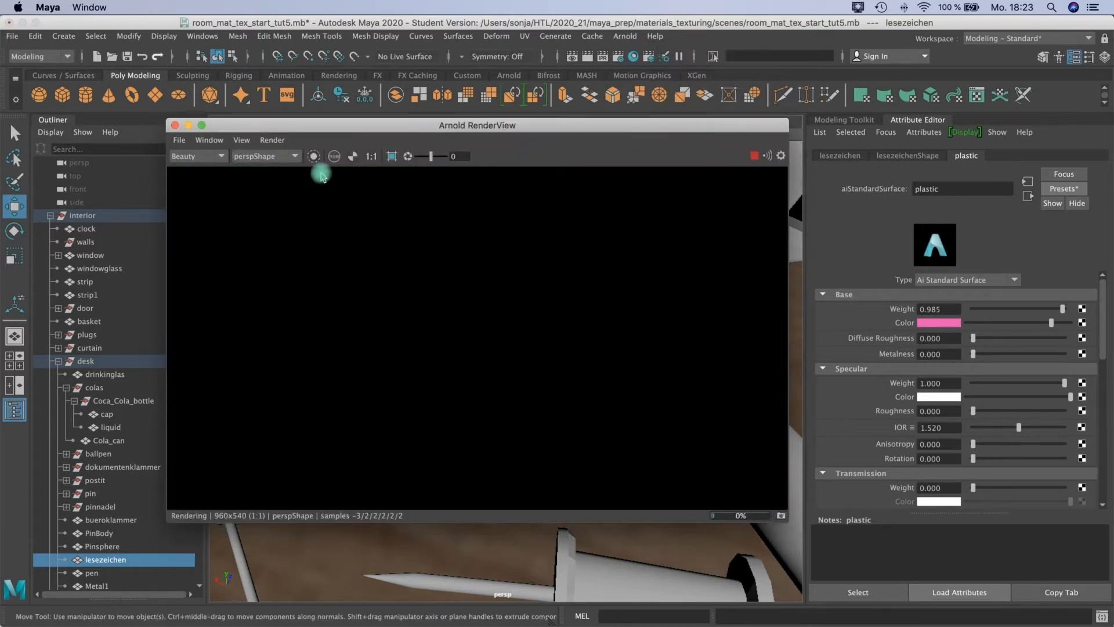
drag(382, 126, 293, 158)
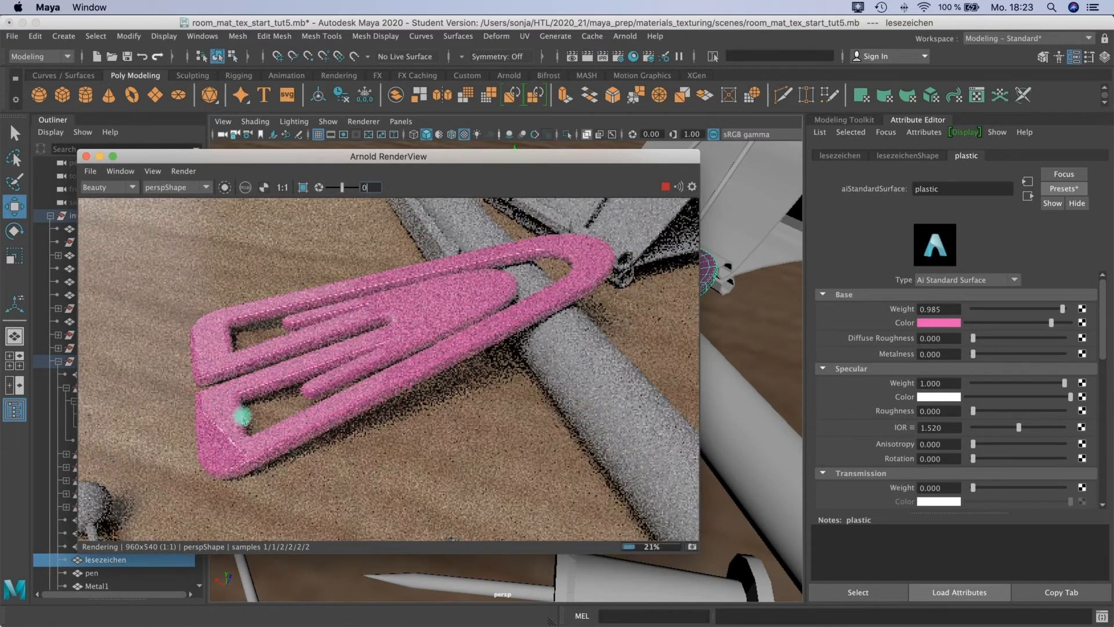
Run a live IPR render of the bookmark from an adjusted camera view, with the render window repositioned.
drag(444, 164, 479, 315)
alt+drag(548, 280, 561, 252)
drag(418, 348, 443, 190)
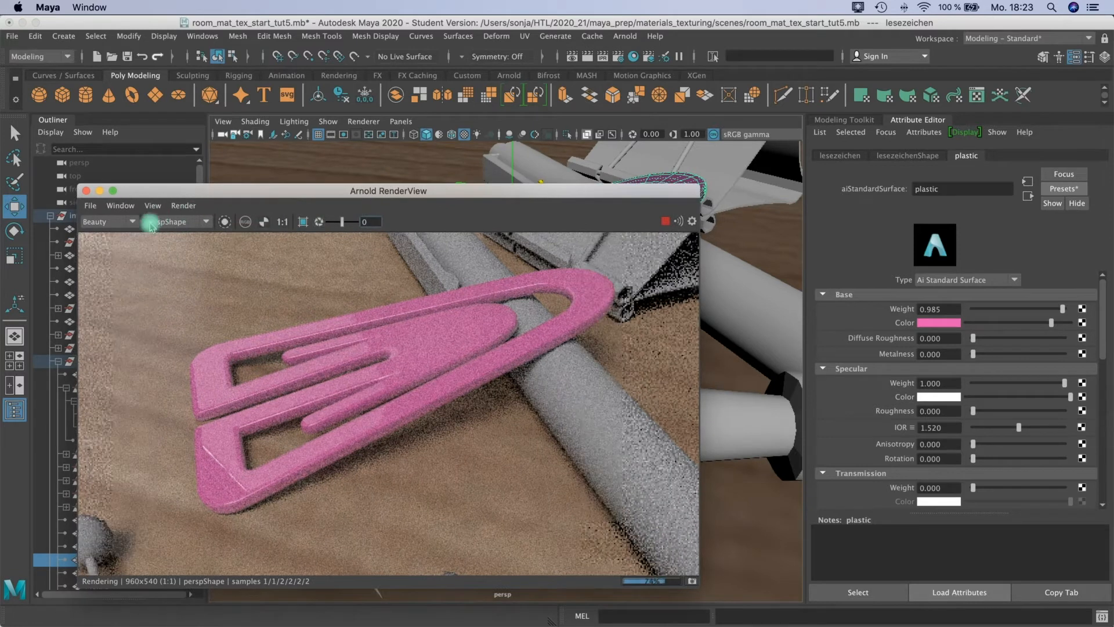
click(668, 222)
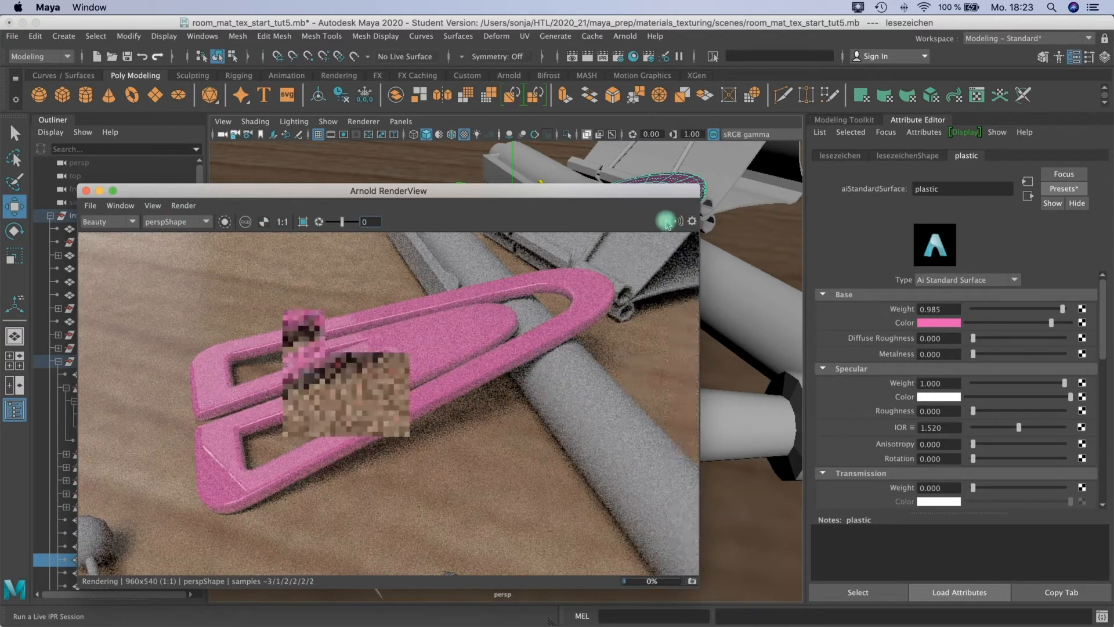
drag(500, 192, 444, 255)
alt+drag(690, 231, 689, 243)
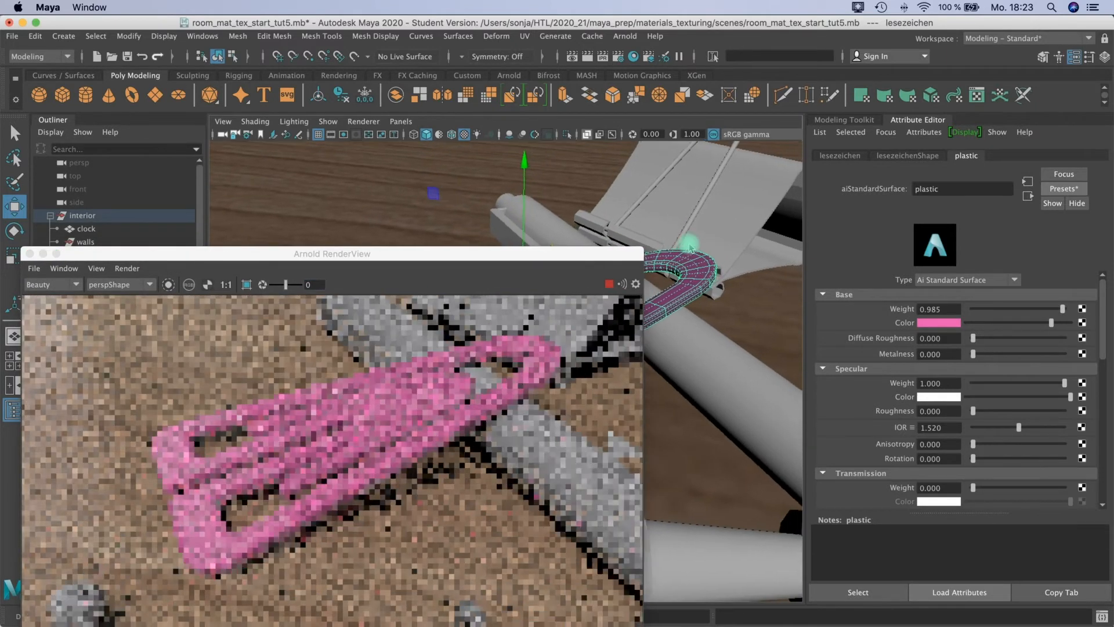
drag(391, 250, 399, 173)
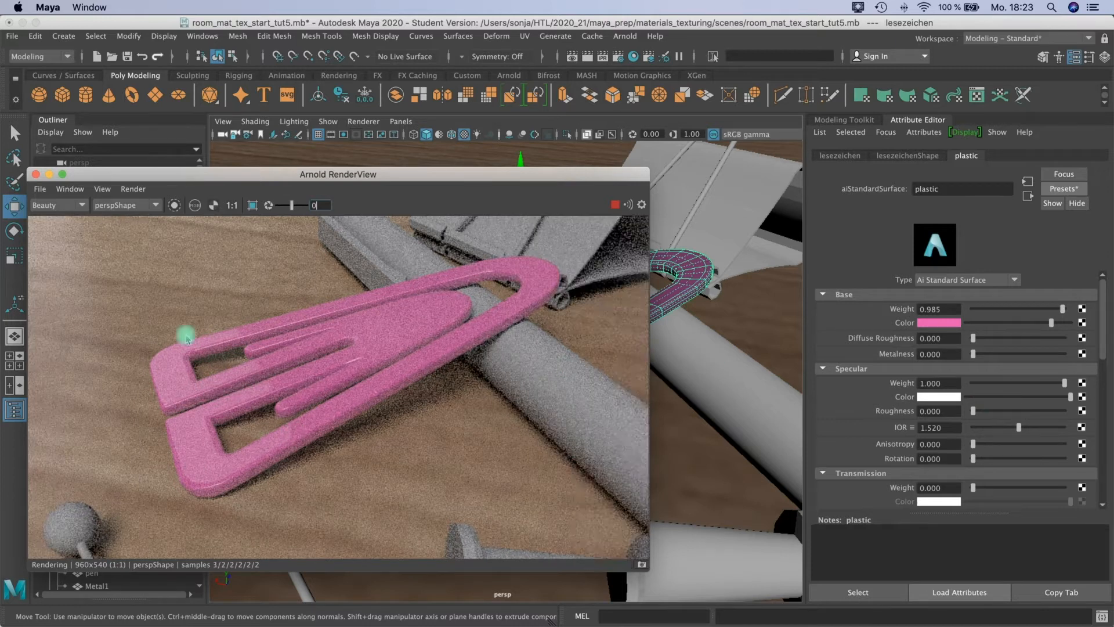
Set the plastic material's specular roughness to 0.588 and its transmission weight to 0.691.
drag(998, 416, 1026, 410)
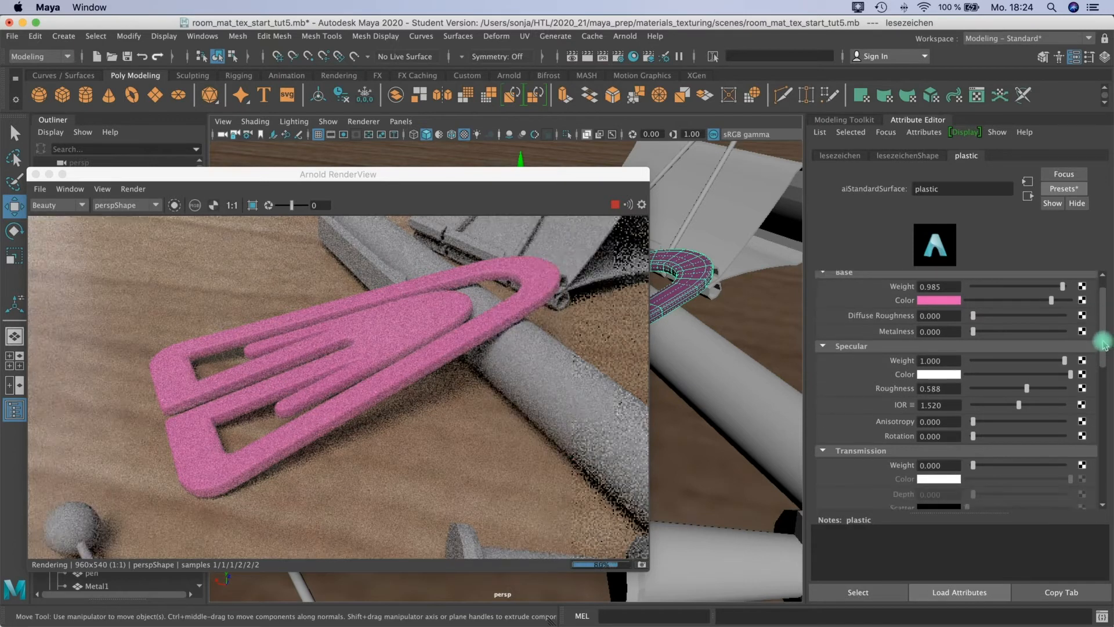
drag(1103, 343, 1100, 365)
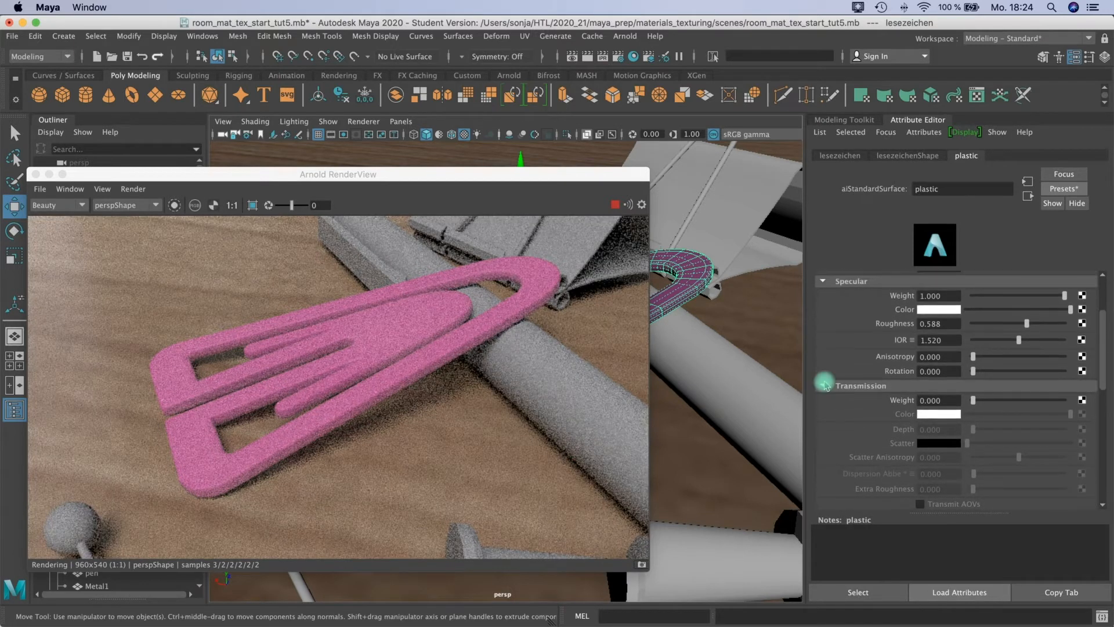
drag(996, 399, 1036, 399)
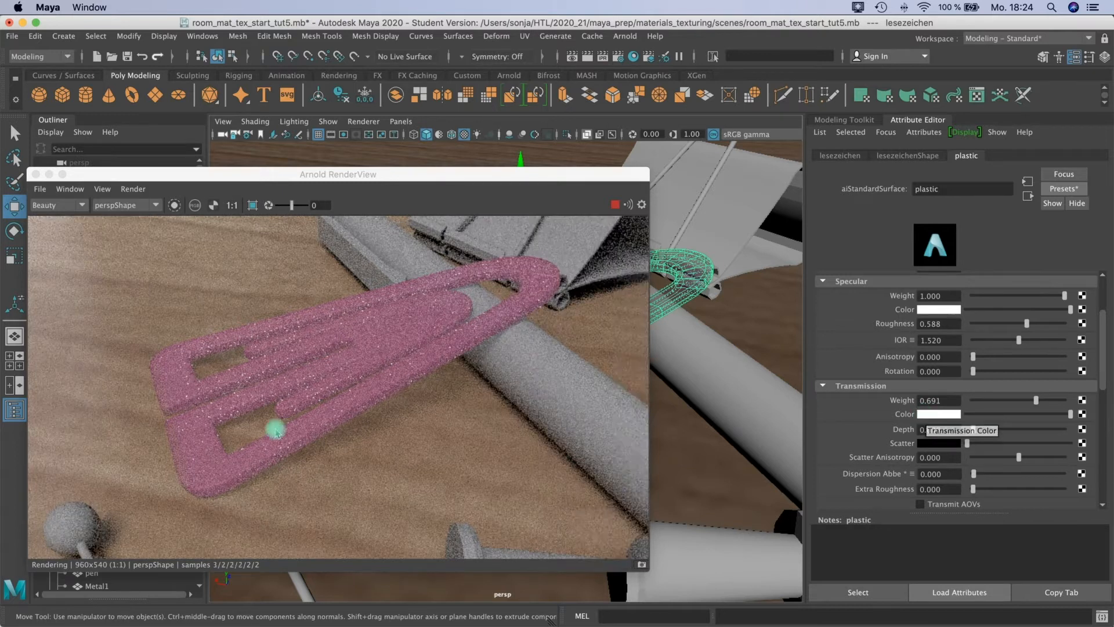
Set the plastic's transmission color to pale pink with hue 330.071, saturation 0.432 and value 0.580, and its transmission weight to 0.529.
click(937, 414)
drag(732, 342, 738, 335)
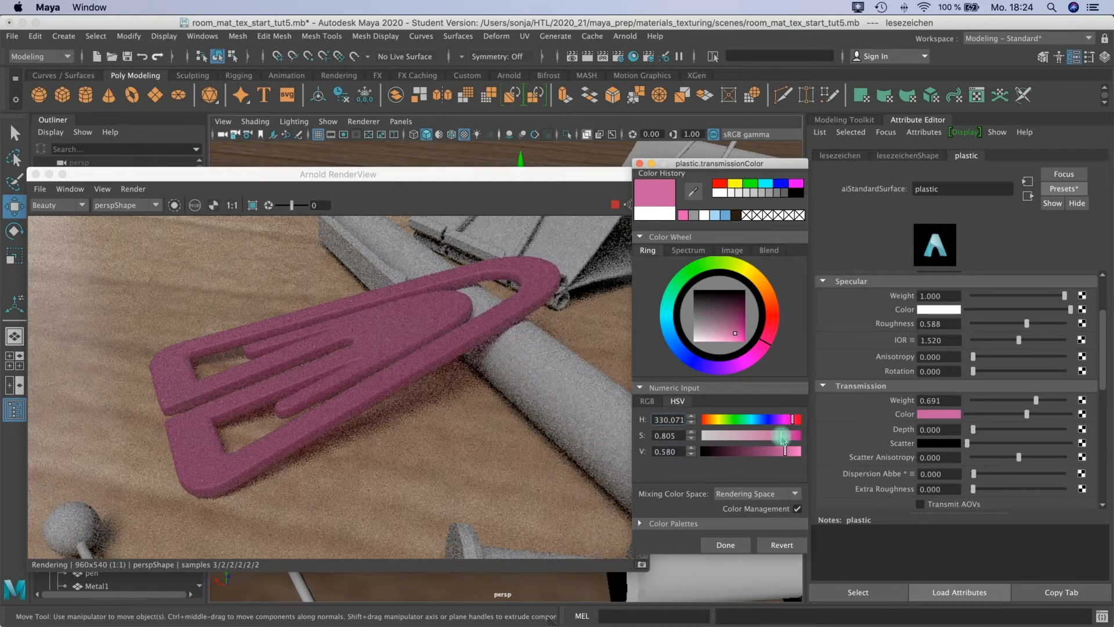
drag(778, 436, 744, 438)
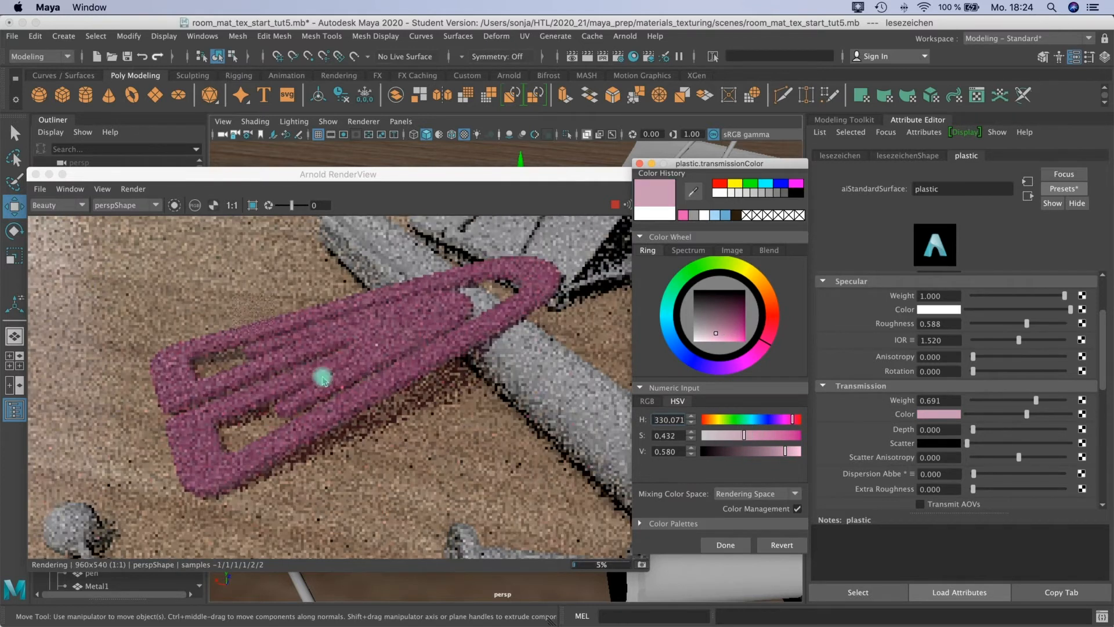
drag(1022, 400, 1058, 400)
drag(973, 400, 1022, 403)
Try a bright magenta subsurface color with hue 304.702 and a subsurface scale of 3.971 on the plastic material.
drag(1103, 340, 1103, 397)
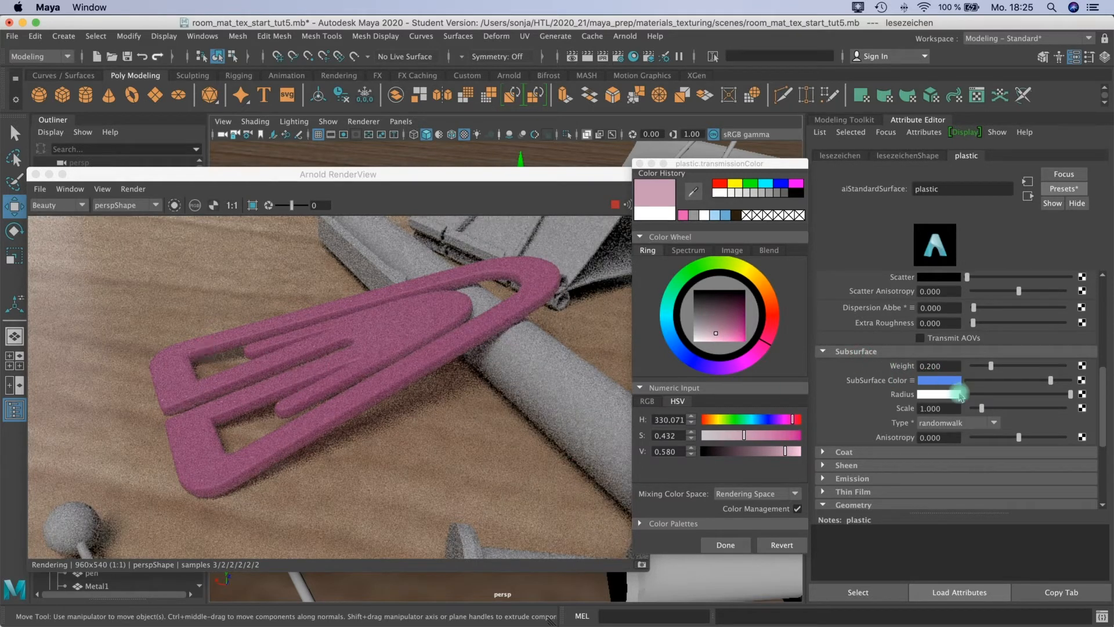
click(931, 382)
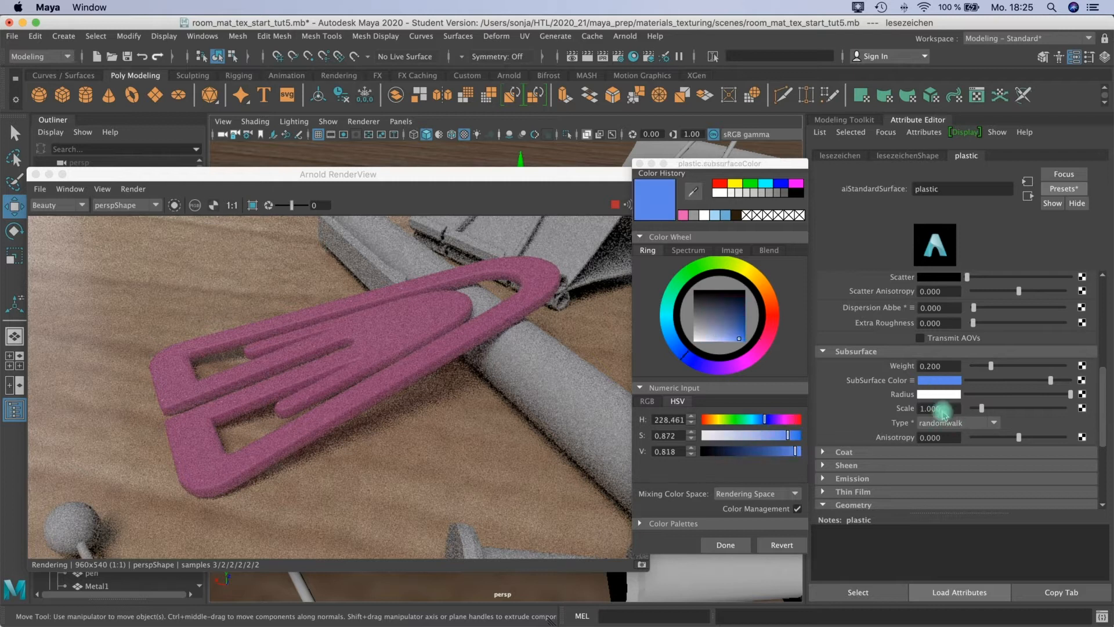
drag(736, 364, 750, 367)
drag(982, 408, 1018, 409)
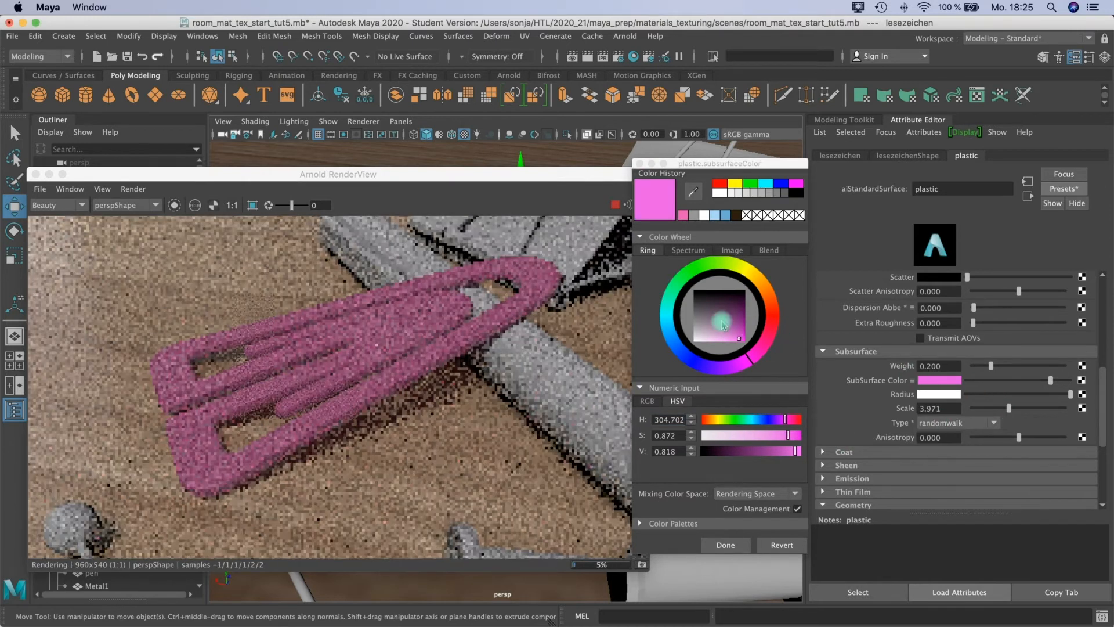
Change the plastic's subsurface color to yellow with hue 52.985 and set its subsurface scale to 0.000.
click(749, 275)
drag(749, 274, 752, 273)
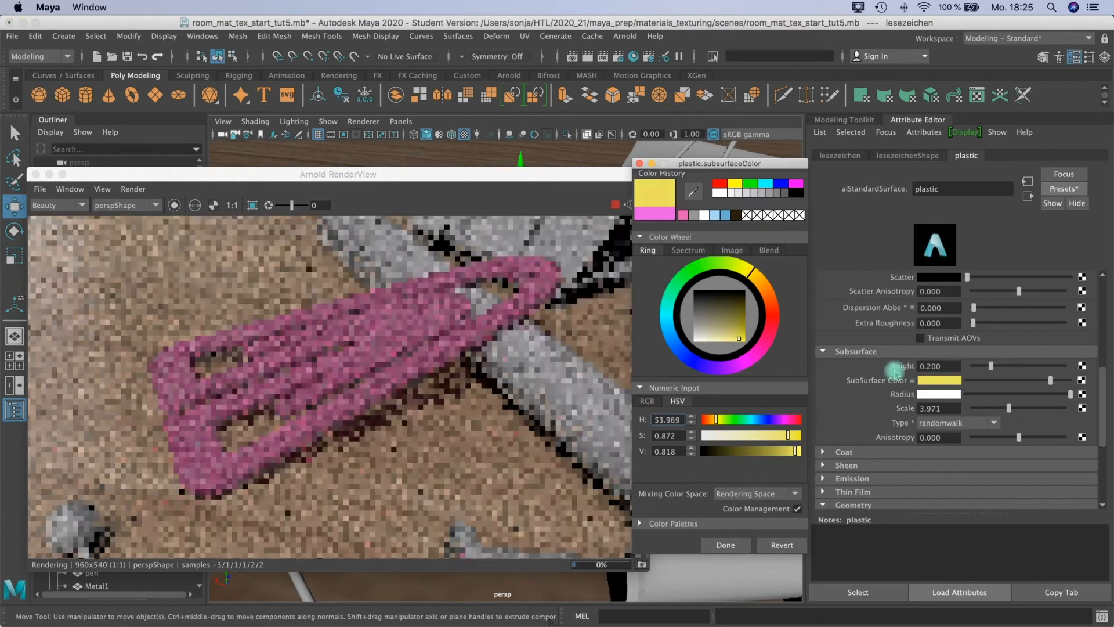
click(974, 409)
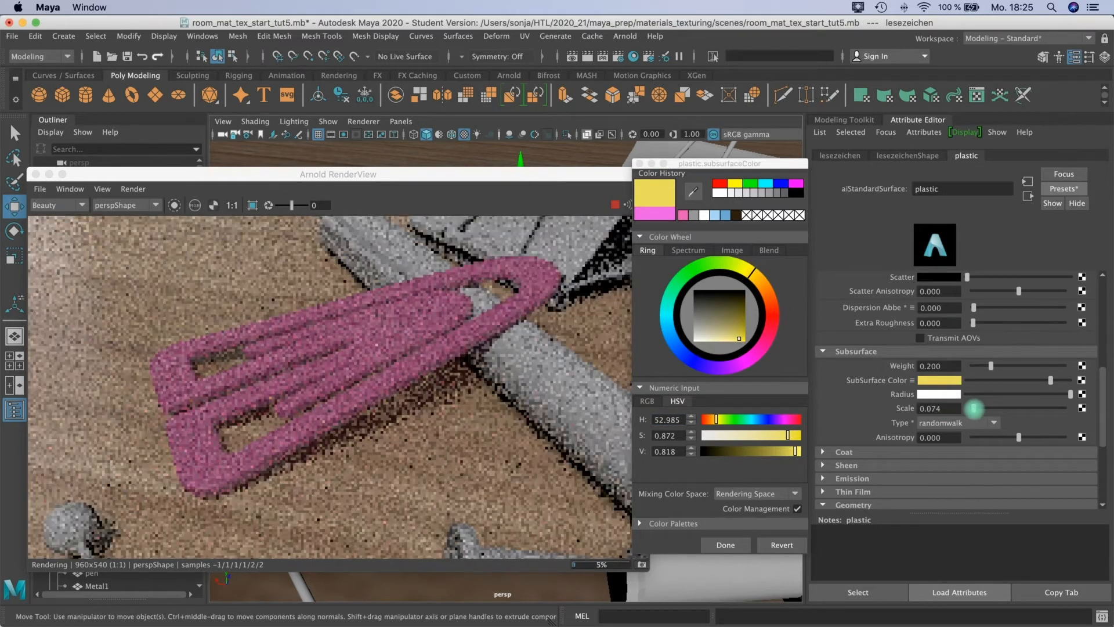
click(1016, 409)
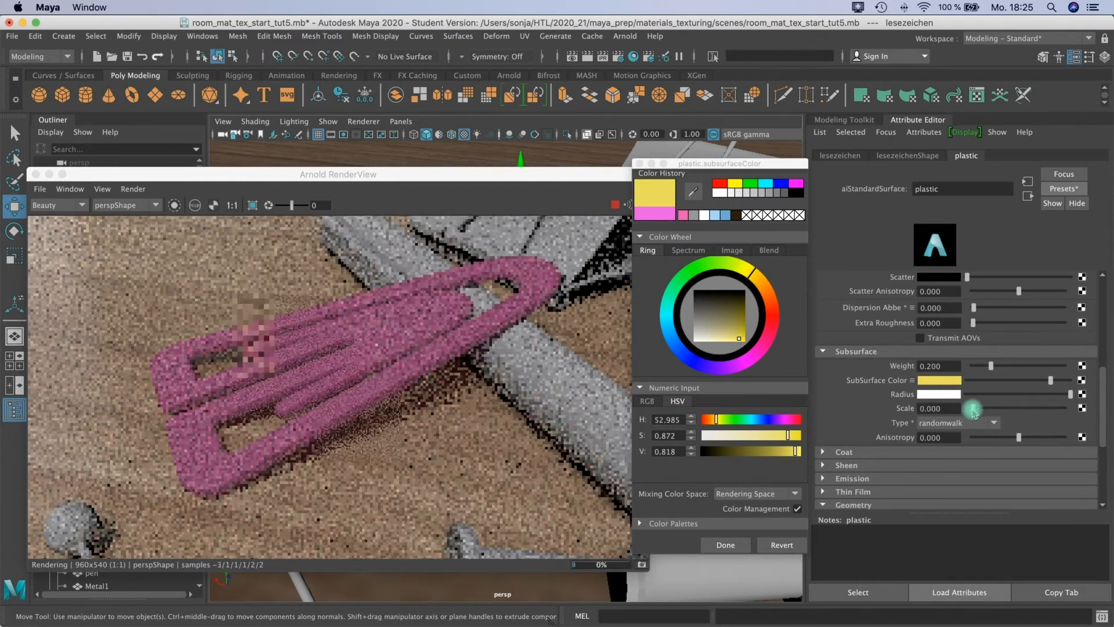
click(969, 409)
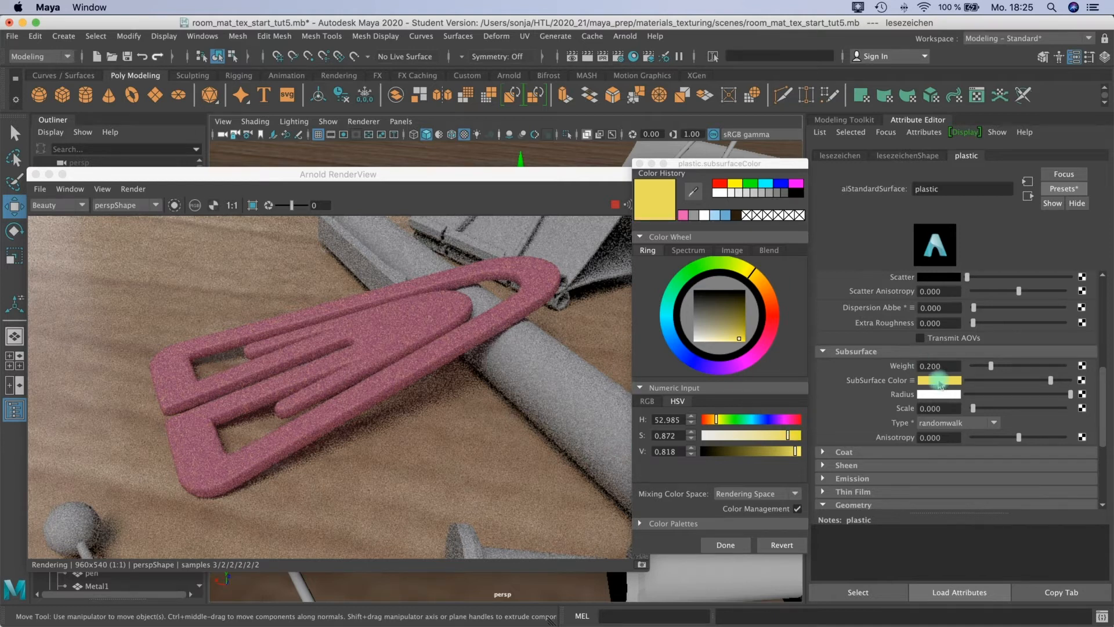
Adjust the plastic's subsurface color to dark magenta with hue 306.592, set its subsurface weight to 0.412, and stop the live render.
drag(759, 352, 749, 322)
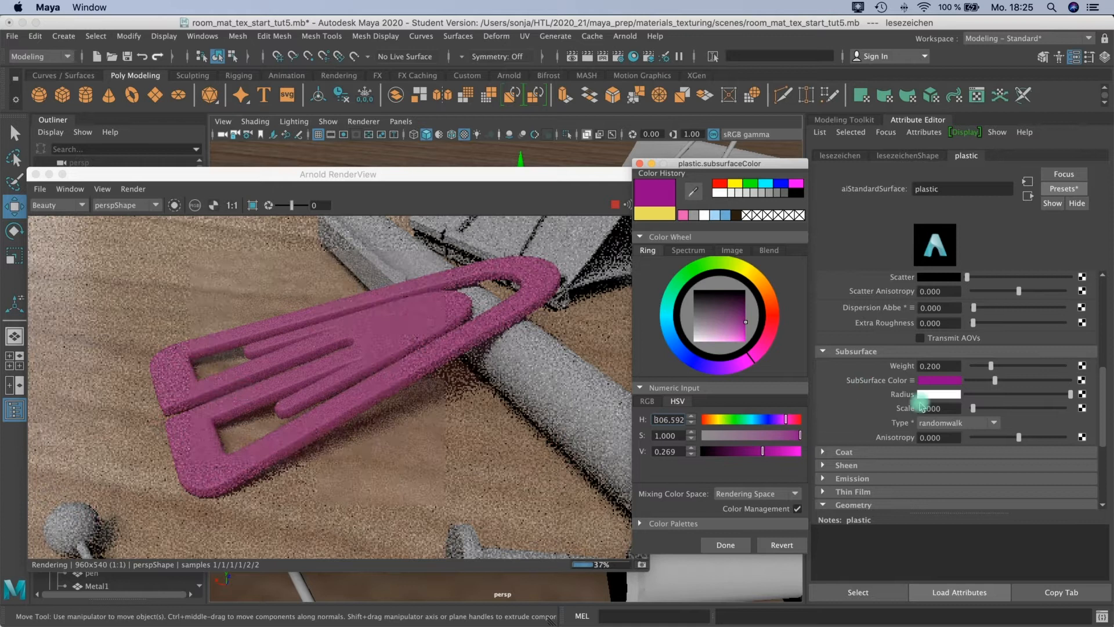
drag(993, 372, 1050, 360)
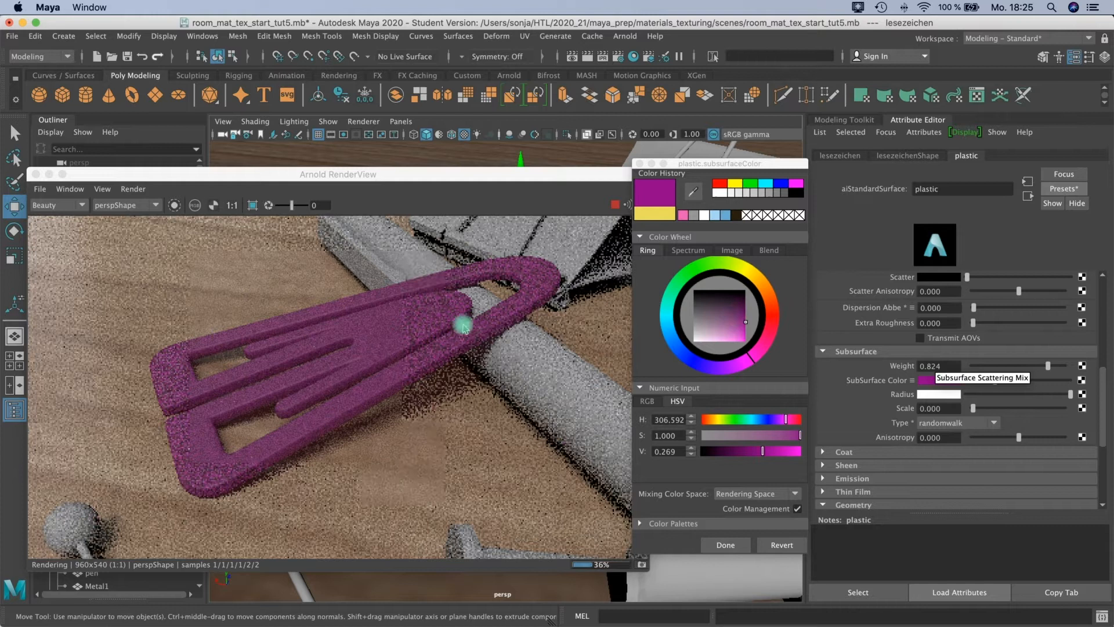
drag(1048, 366, 1009, 365)
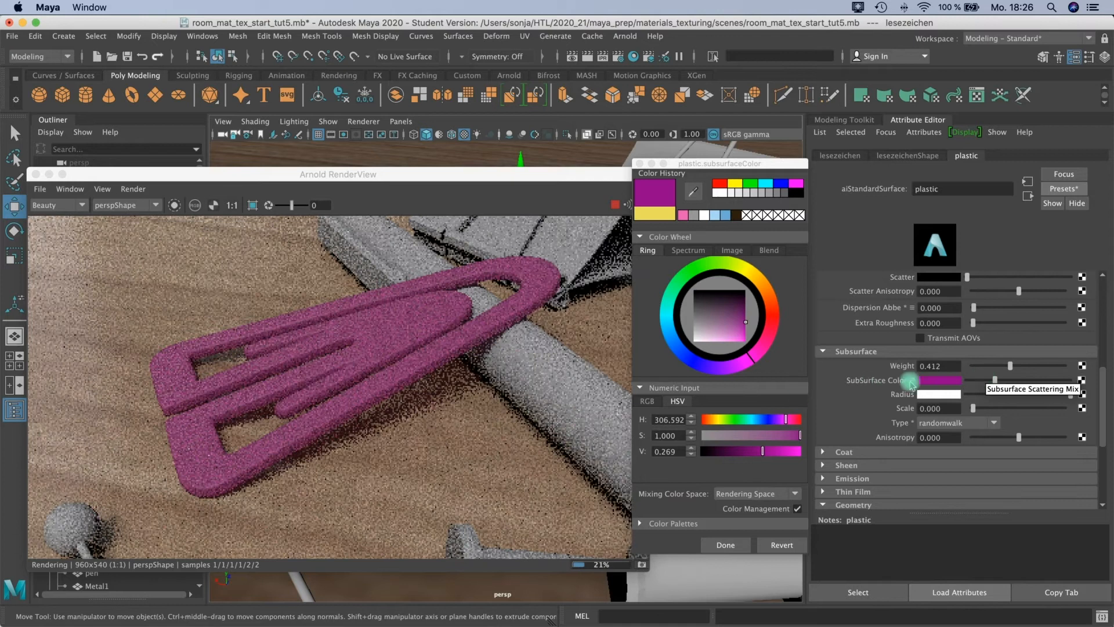
drag(1099, 387, 1098, 314)
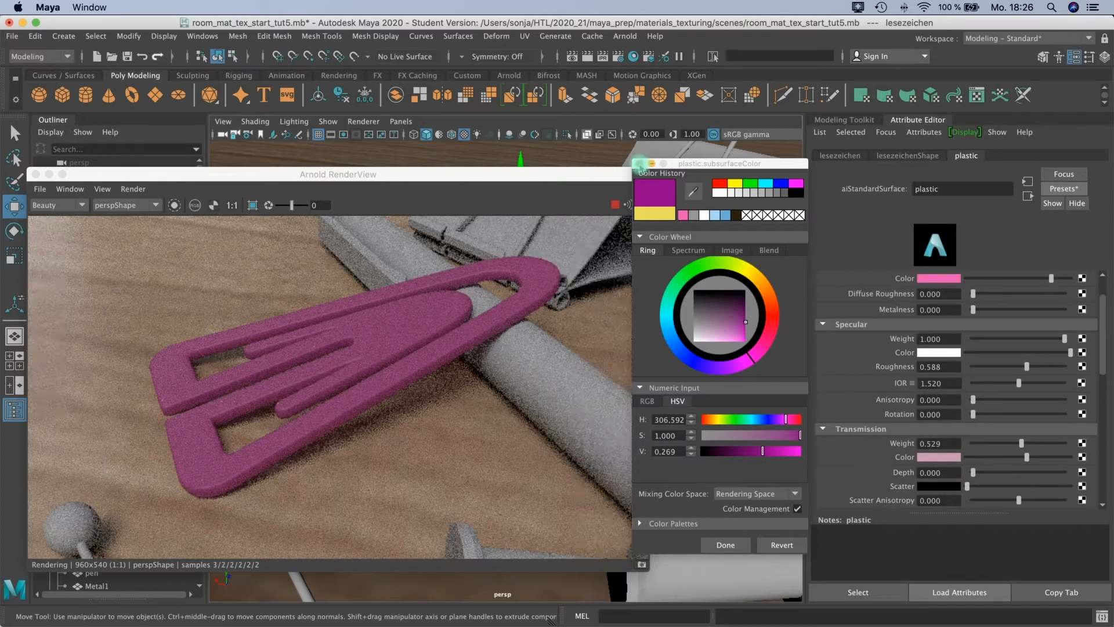
click(641, 163)
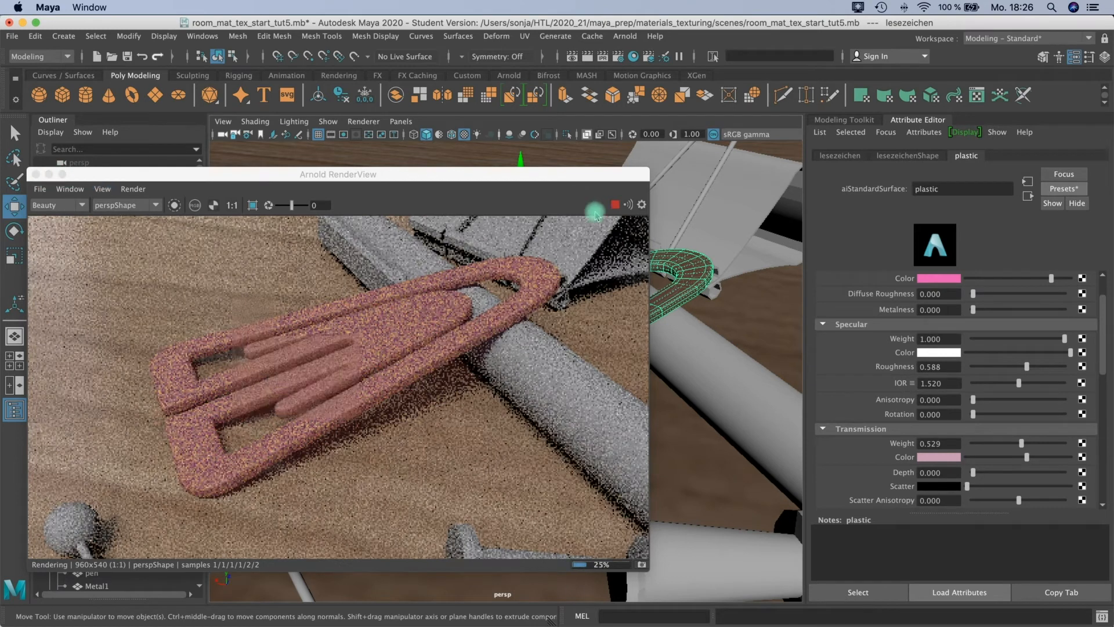
click(615, 215)
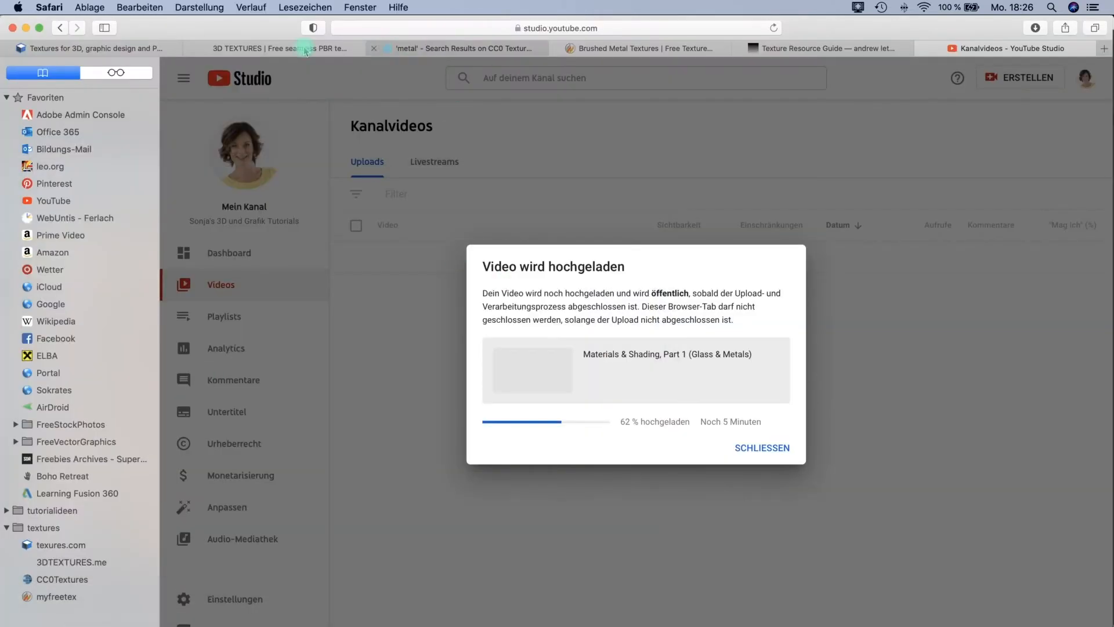
In Safari, view the 3D Textures site, search CC0 Textures for wood, and browse the wood materials.
click(281, 48)
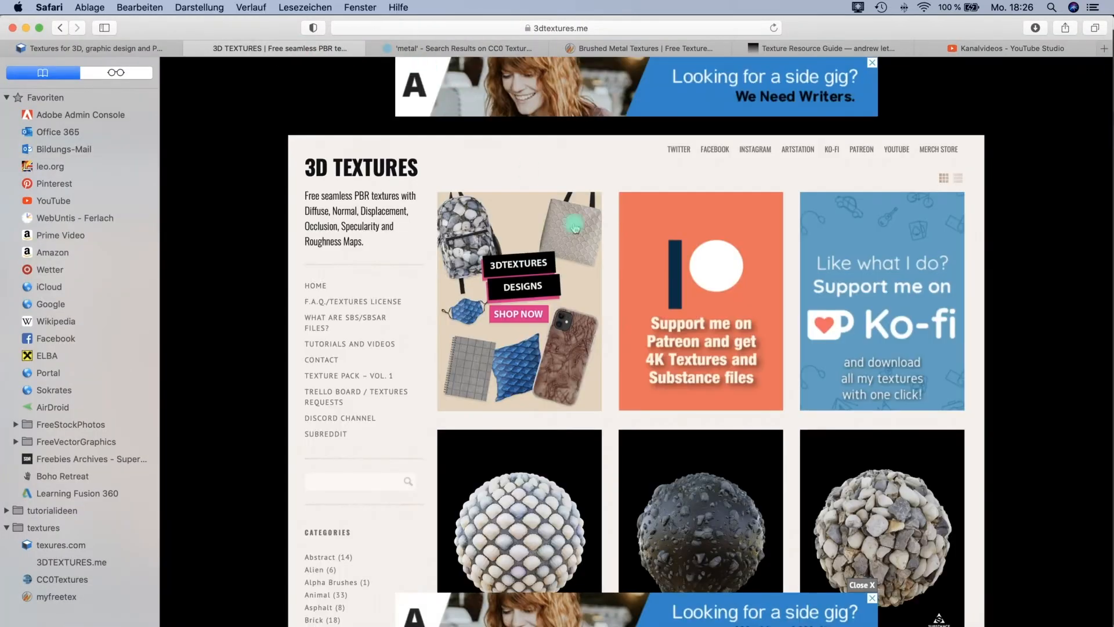
click(458, 48)
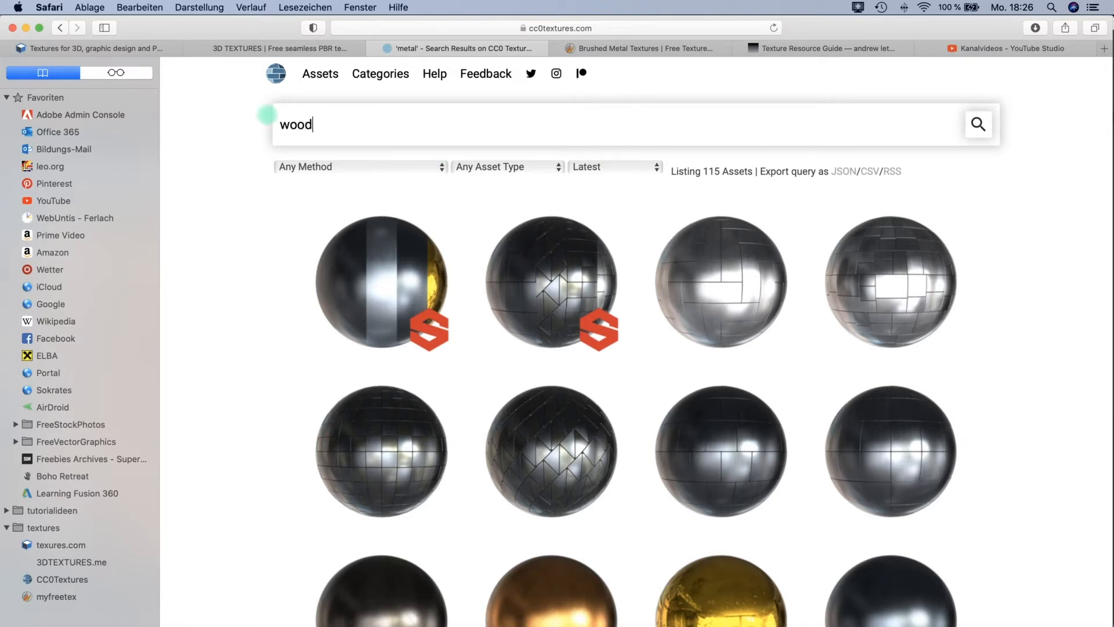
key(Return)
scroll(772, 336, down, 3)
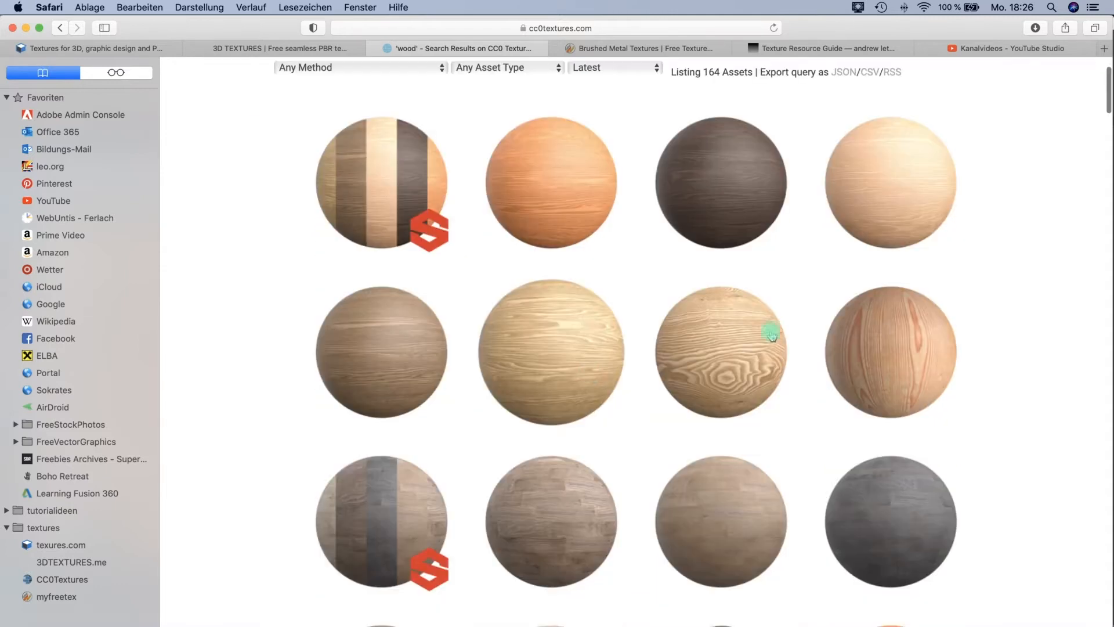
scroll(850, 386, down, 8)
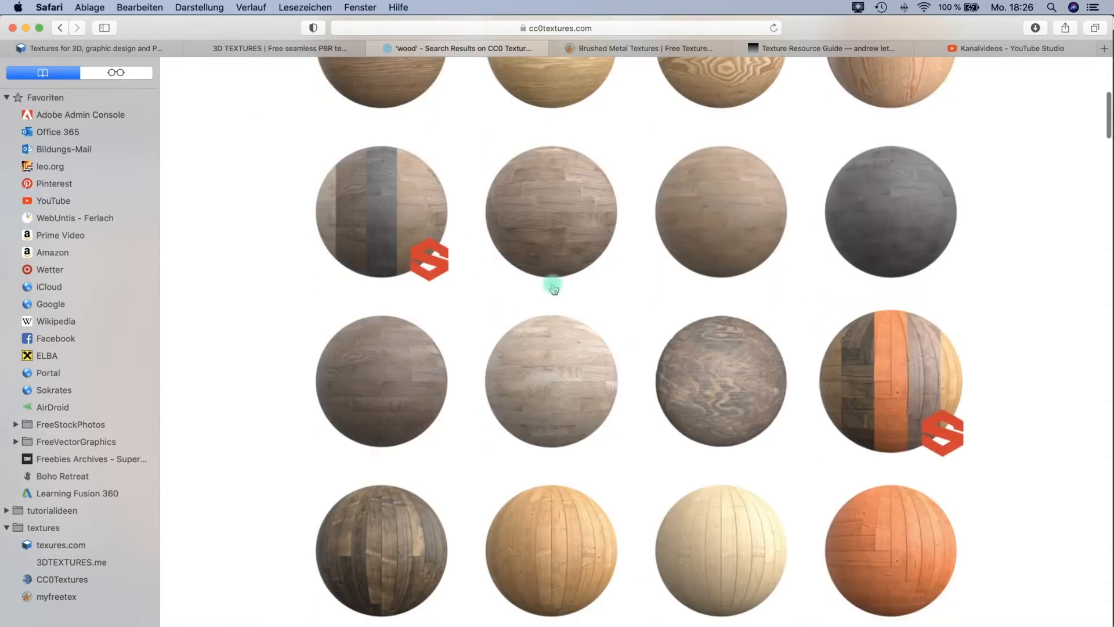
scroll(749, 504, down, 1)
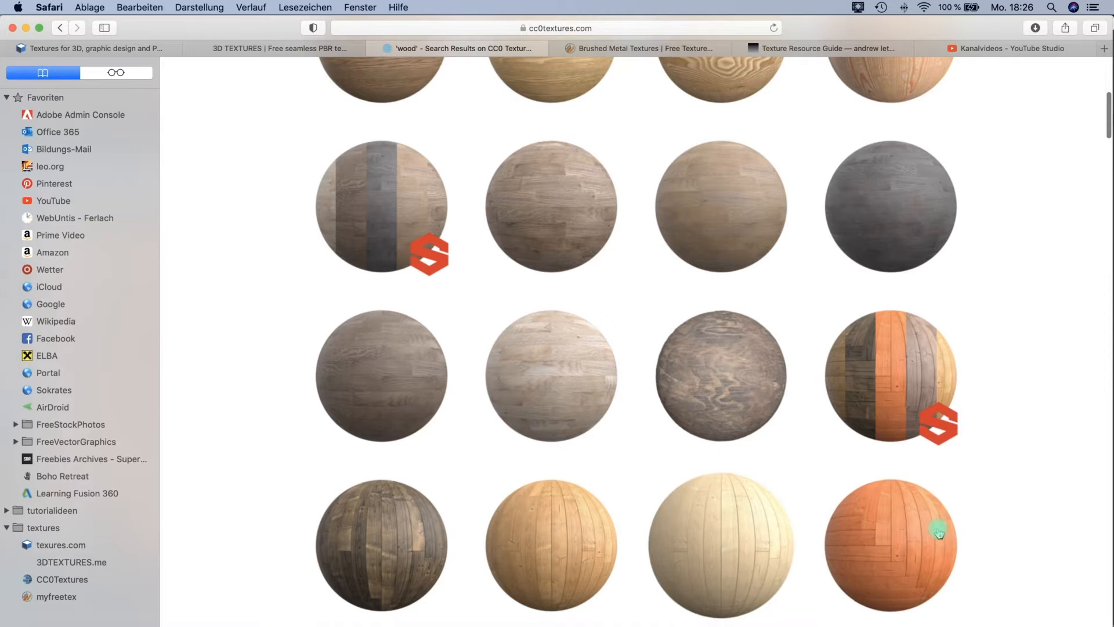
scroll(531, 352, up, 10)
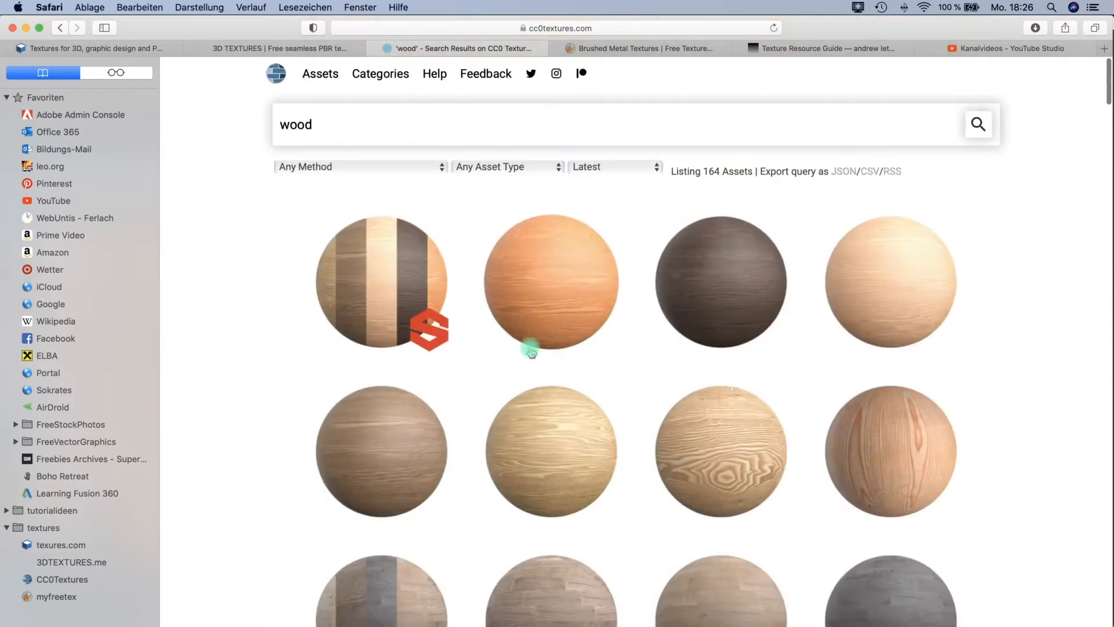
Browse the Seamless Wood textures in the Wood category of MyFreeTextures.
click(650, 49)
scroll(620, 149, up, 10)
mouse_move(472, 174)
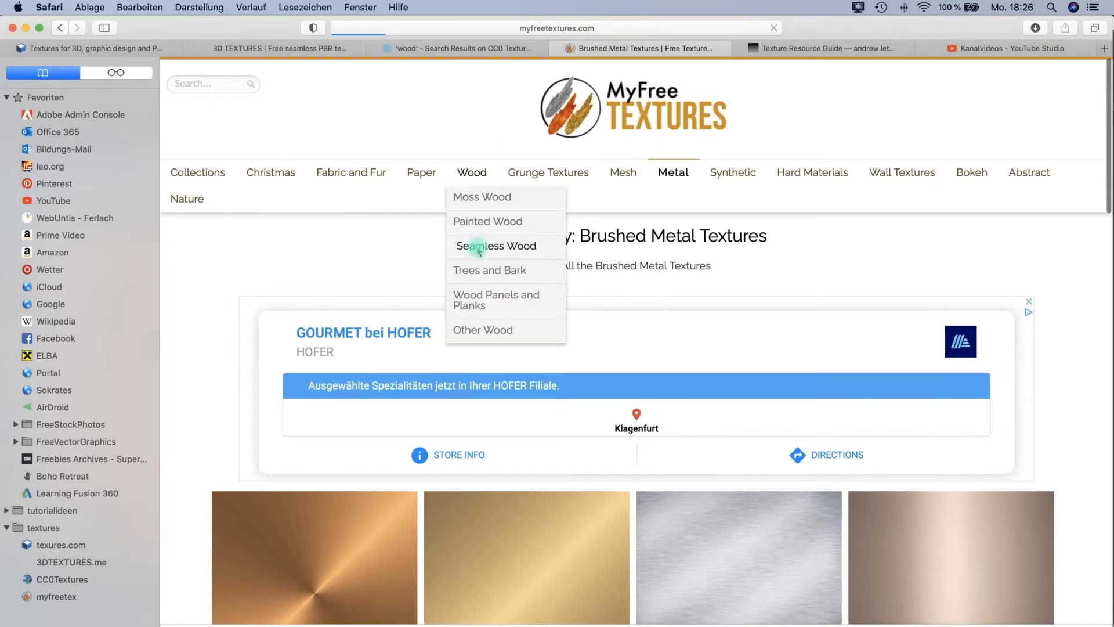
scroll(564, 434, down, 5)
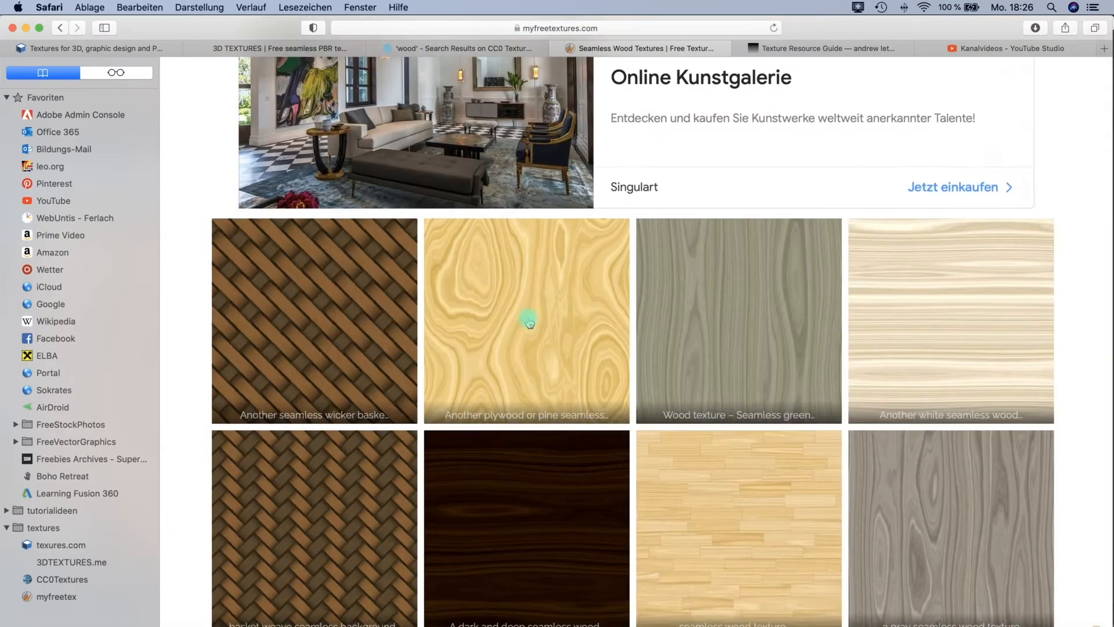
scroll(908, 300, down, 5)
scroll(908, 300, down, 5)
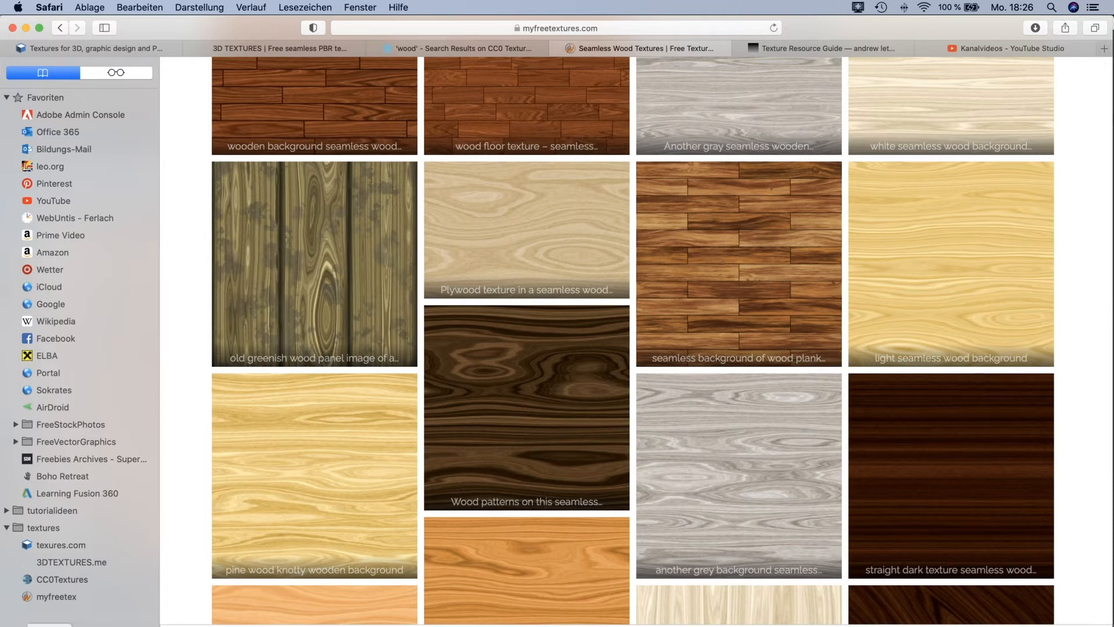
Switch to Finder and open the woods folder at HTL/2020_21/maya_prep/materials_texturing/sourceimages.
click(50, 611)
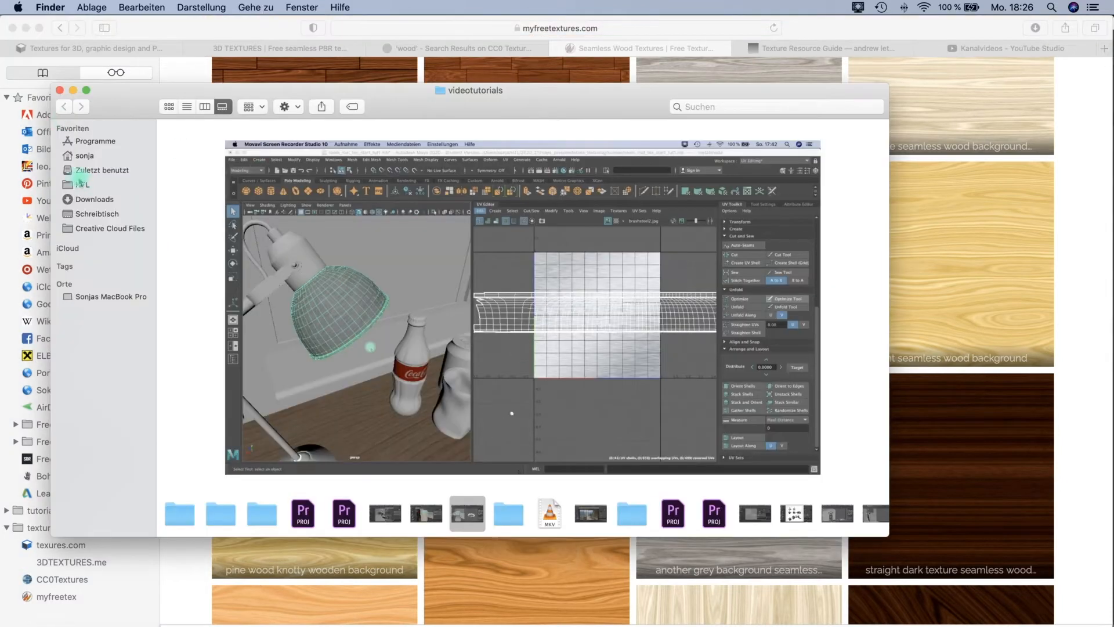
click(81, 184)
click(207, 138)
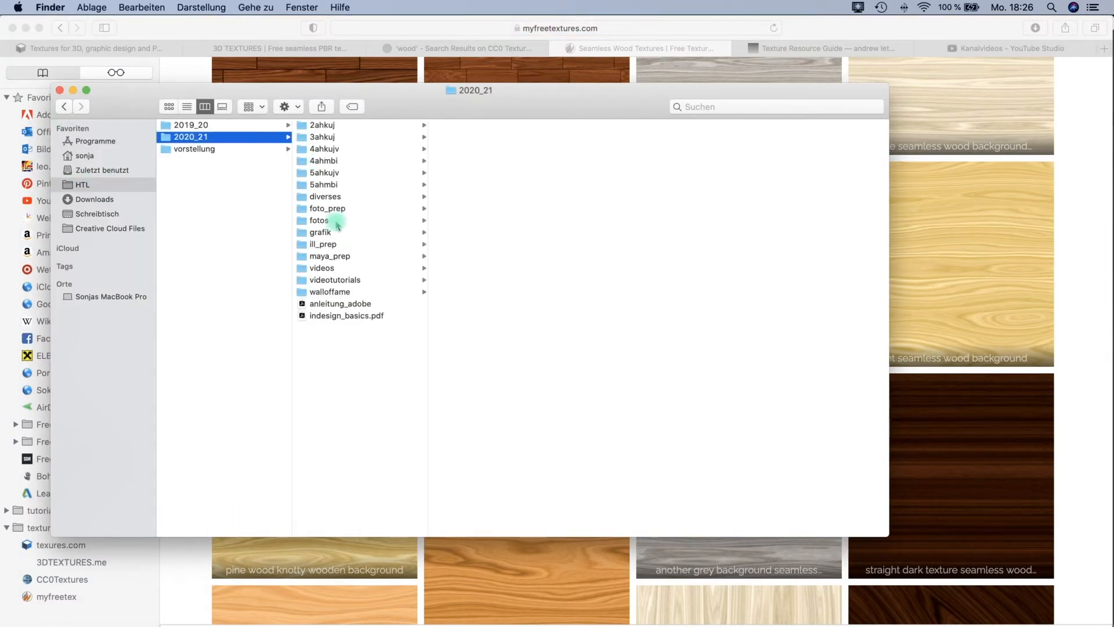
click(344, 256)
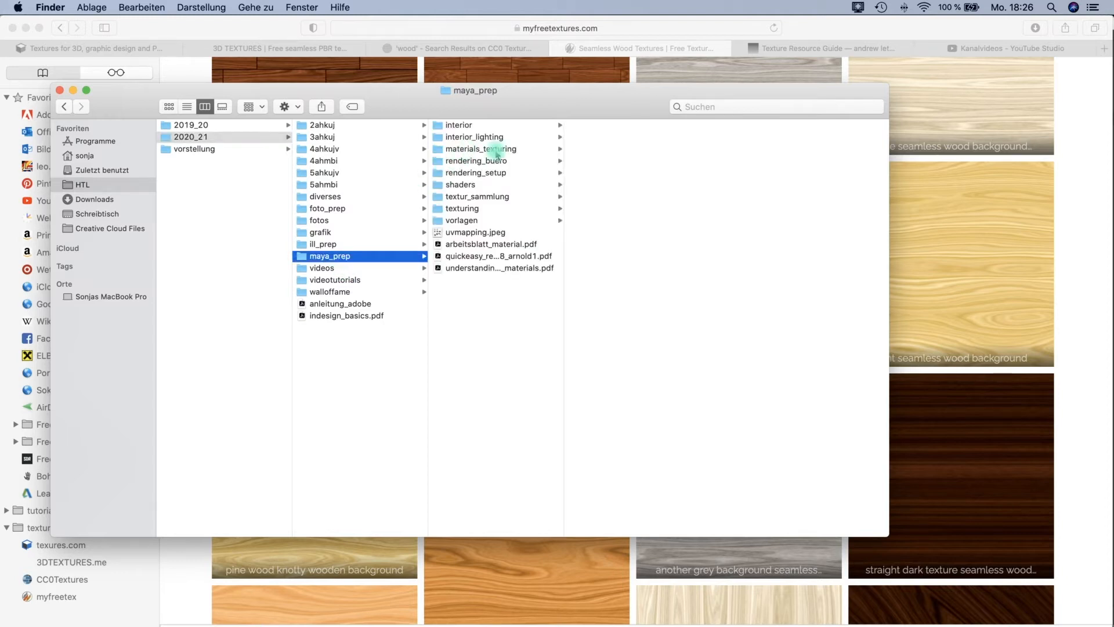
click(496, 150)
click(615, 268)
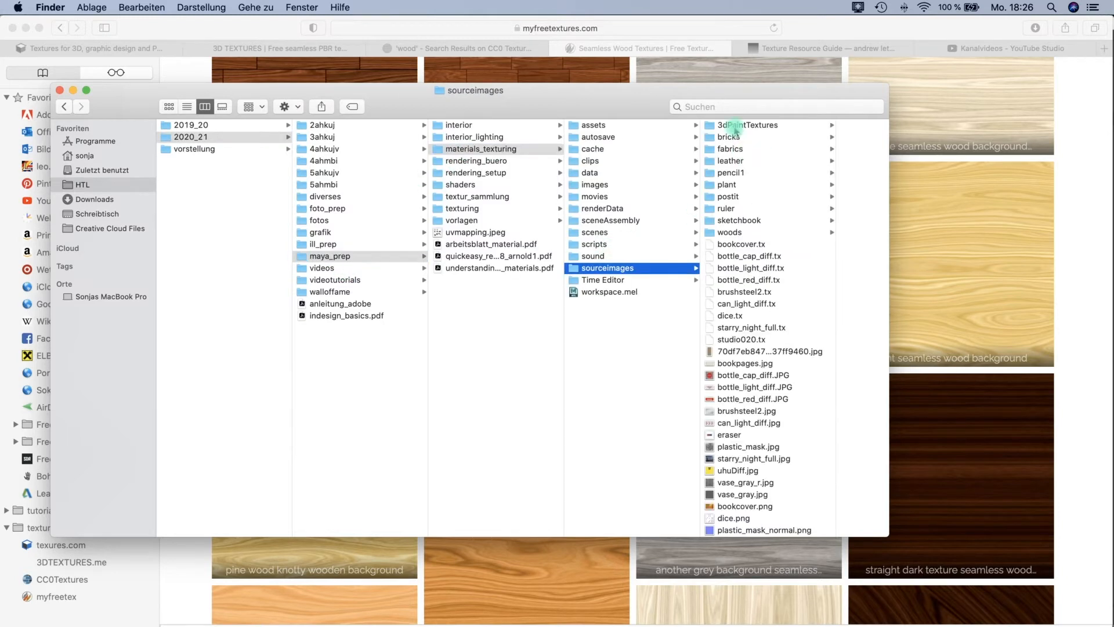
click(732, 232)
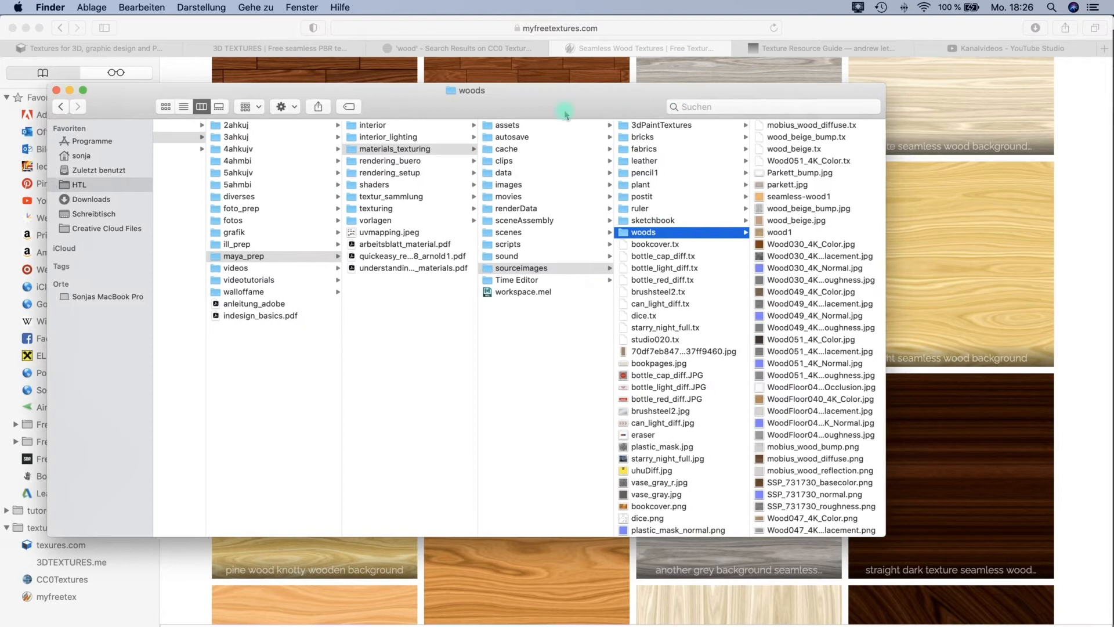
Reposition and widen the folder window, and preview the seamless-wood1 texture in gallery view.
drag(567, 106, 510, 111)
drag(830, 288, 976, 283)
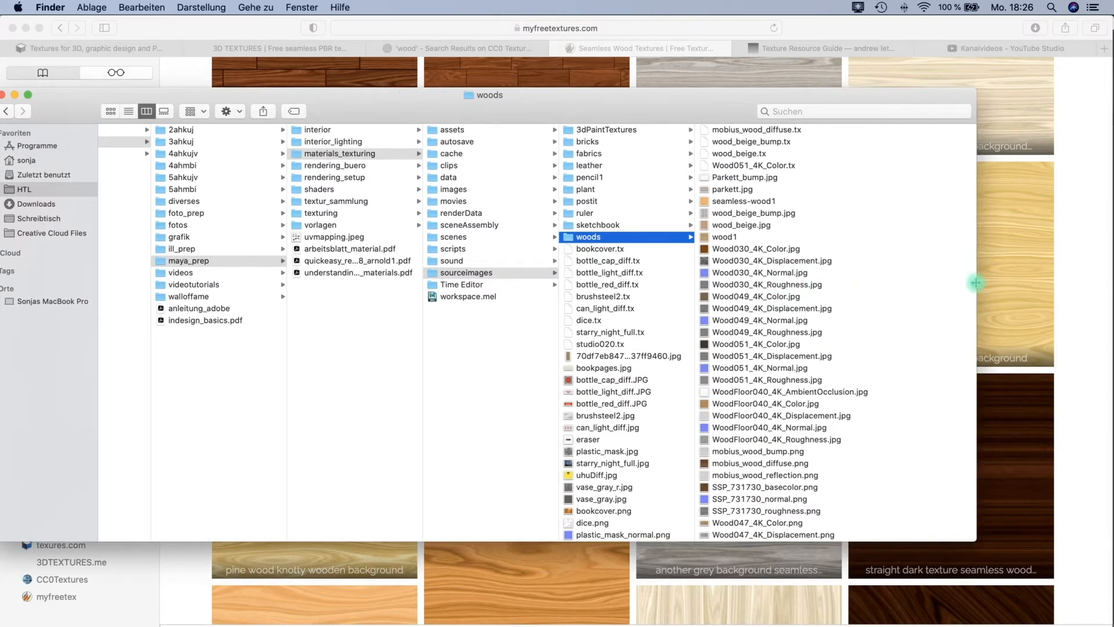
click(722, 201)
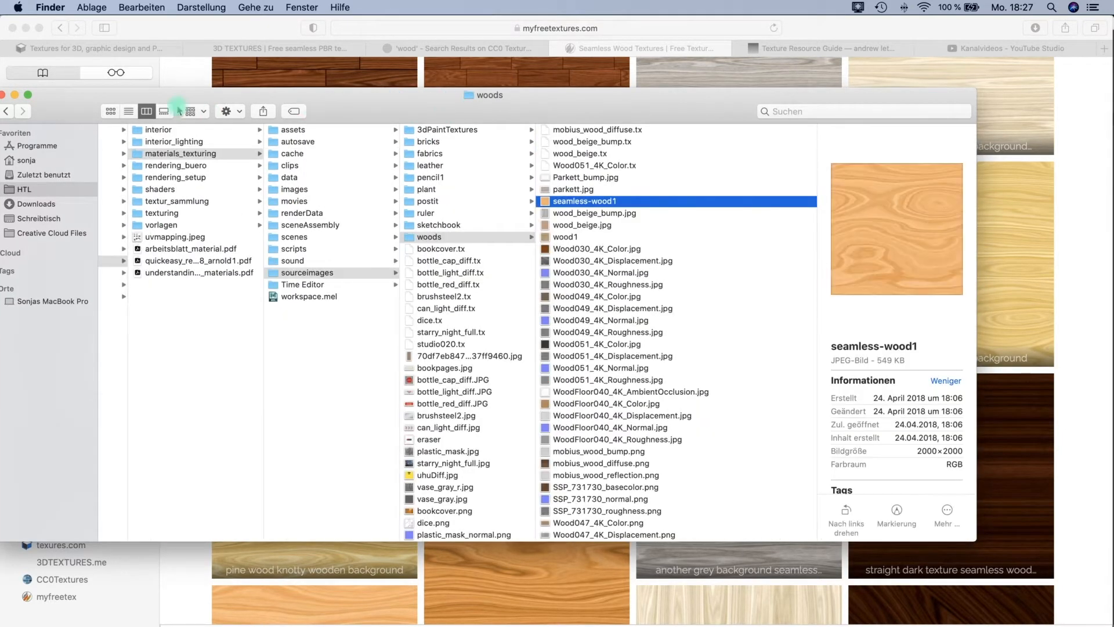
key(super+4)
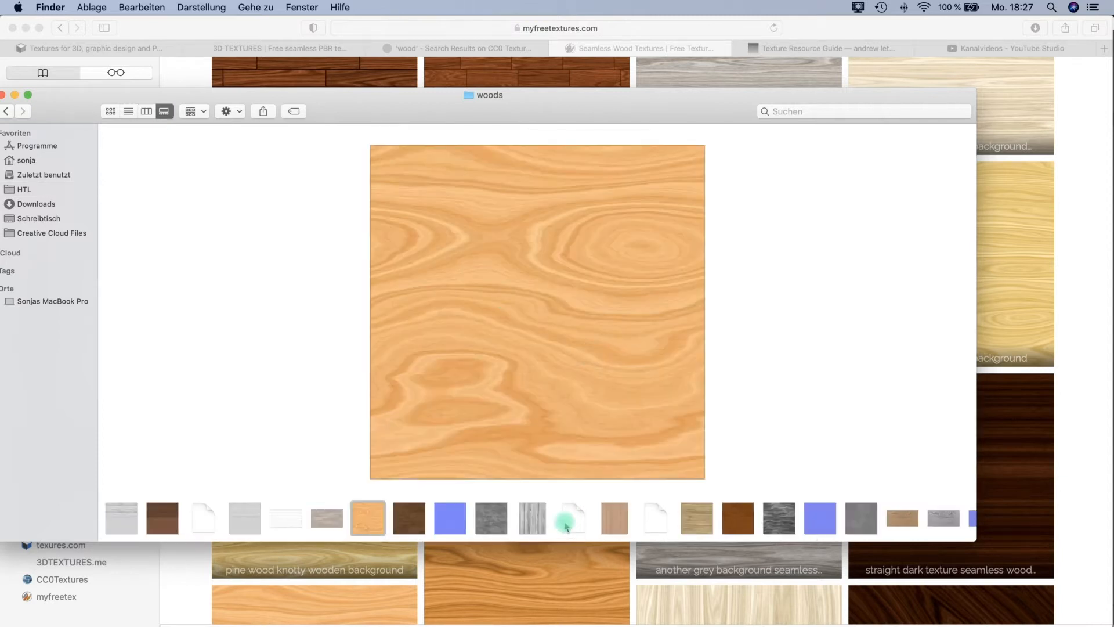
Preview the SSP_731730 wood plank texture's base color, normal and roughness maps.
key(Right)
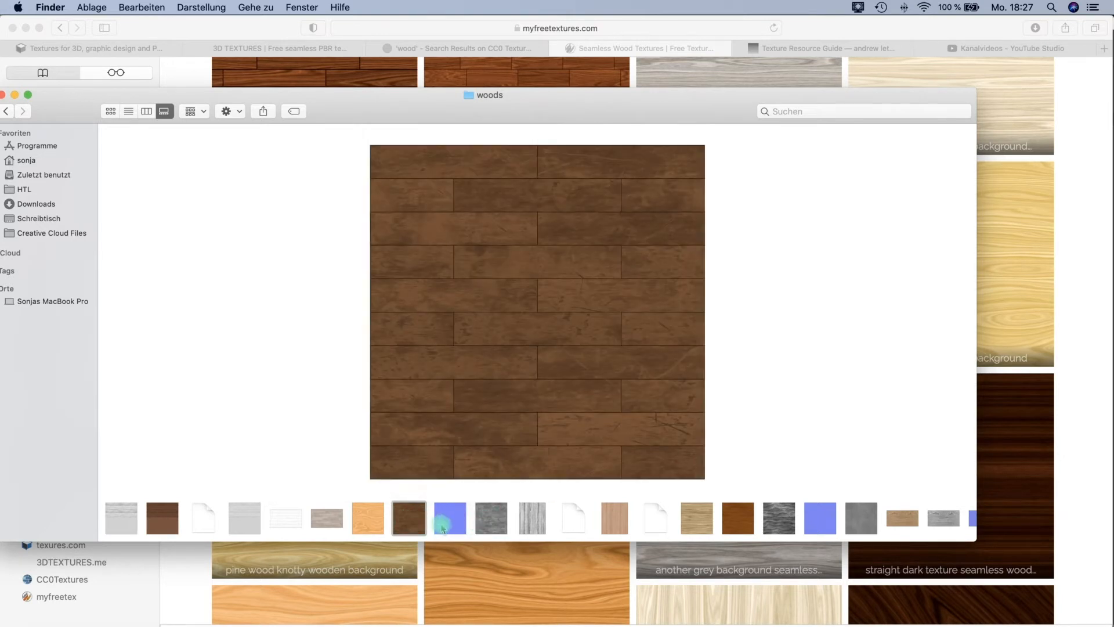
click(443, 528)
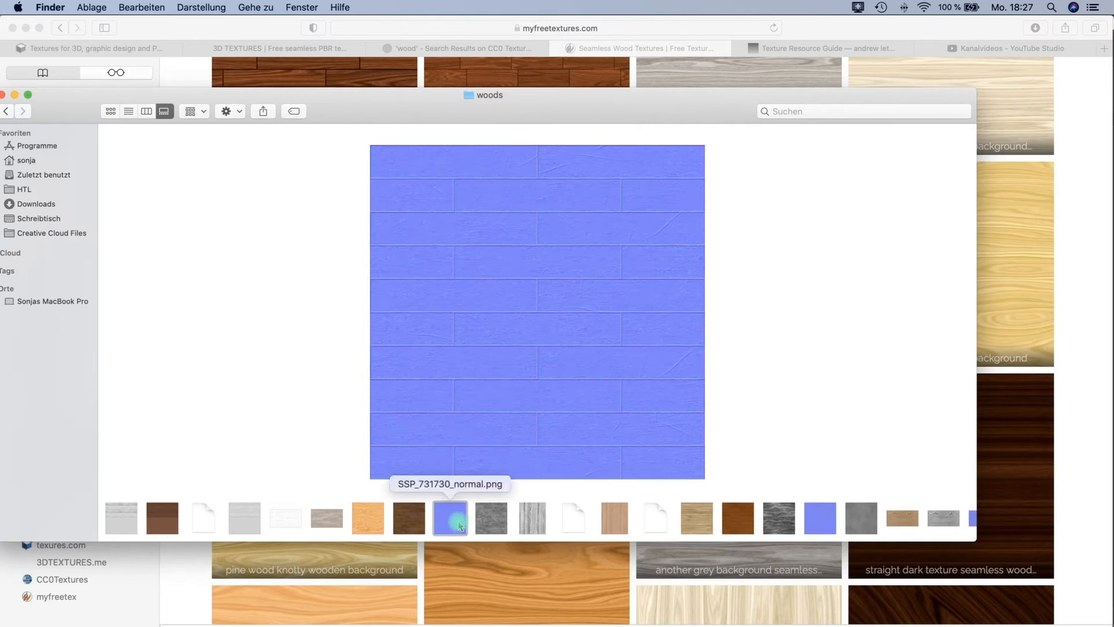
click(493, 518)
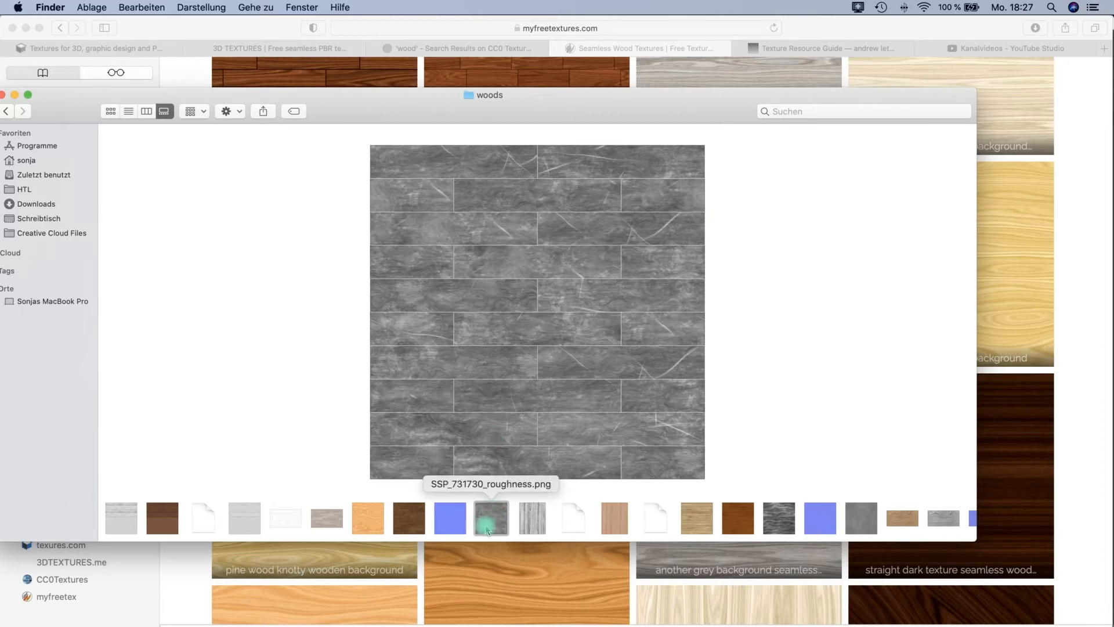
Preview the wood1 texture, the Wood030 color, displacement, normal and roughness maps, and the Wood047 color map.
click(696, 518)
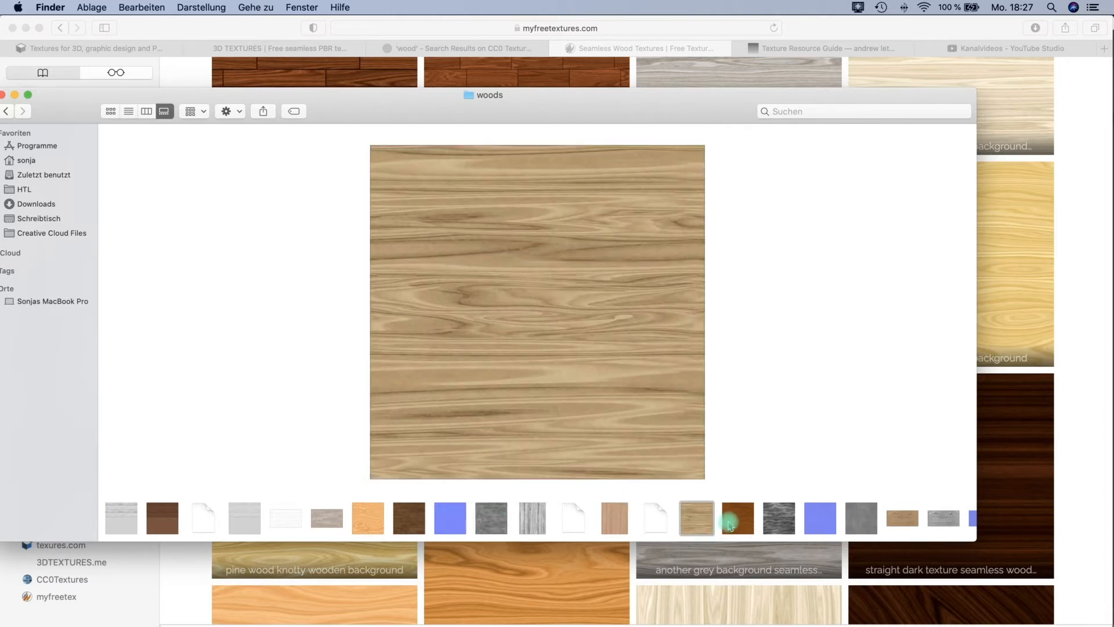
click(737, 523)
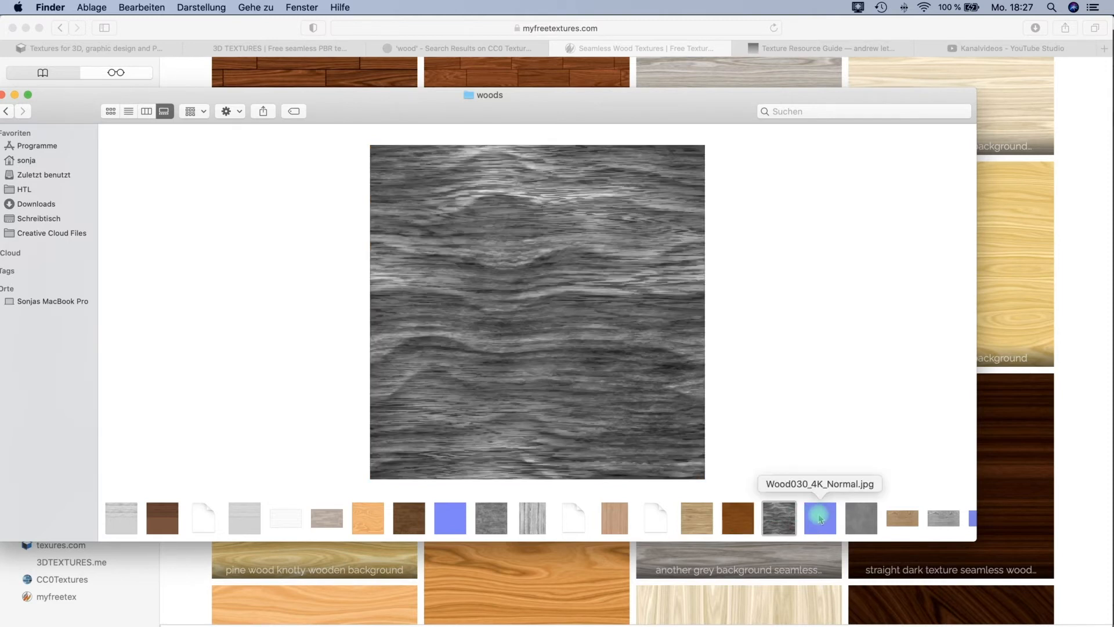
click(820, 518)
click(861, 513)
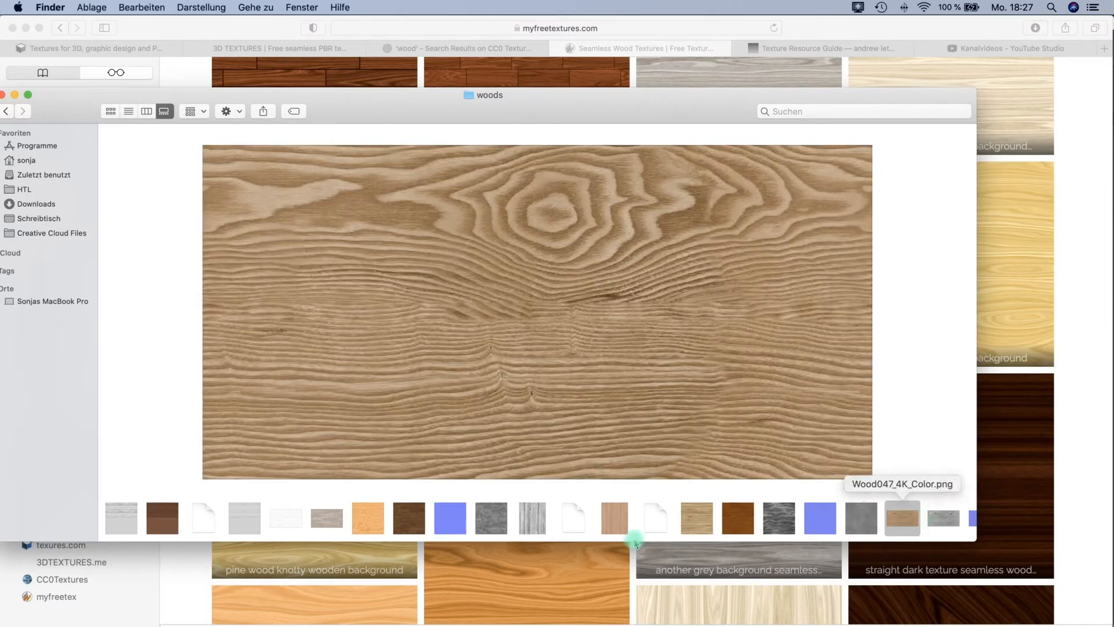
click(699, 525)
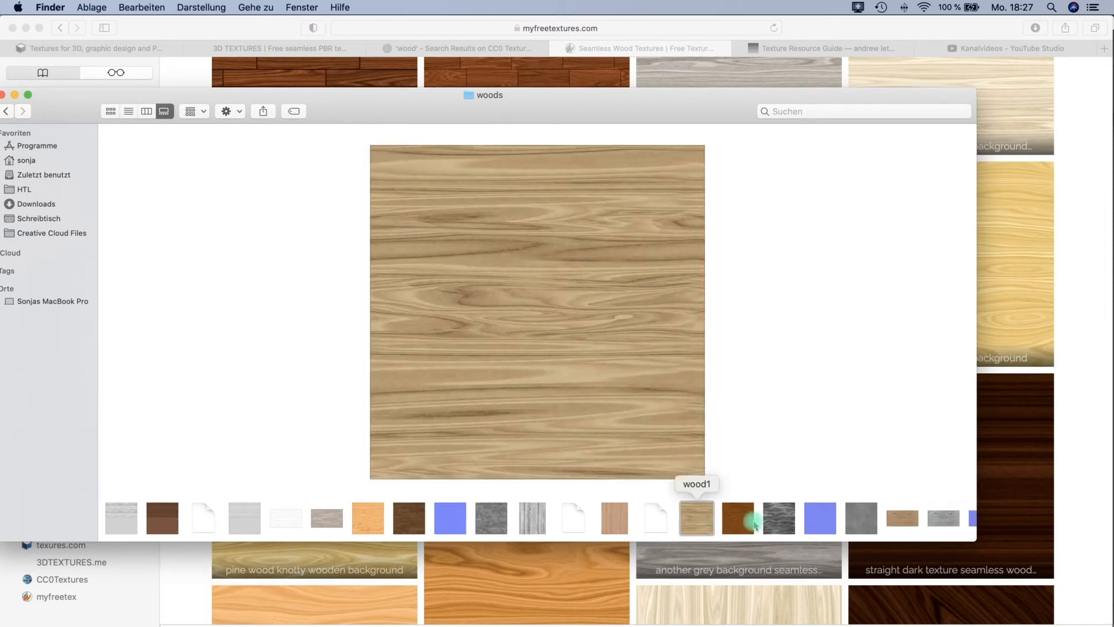
click(797, 525)
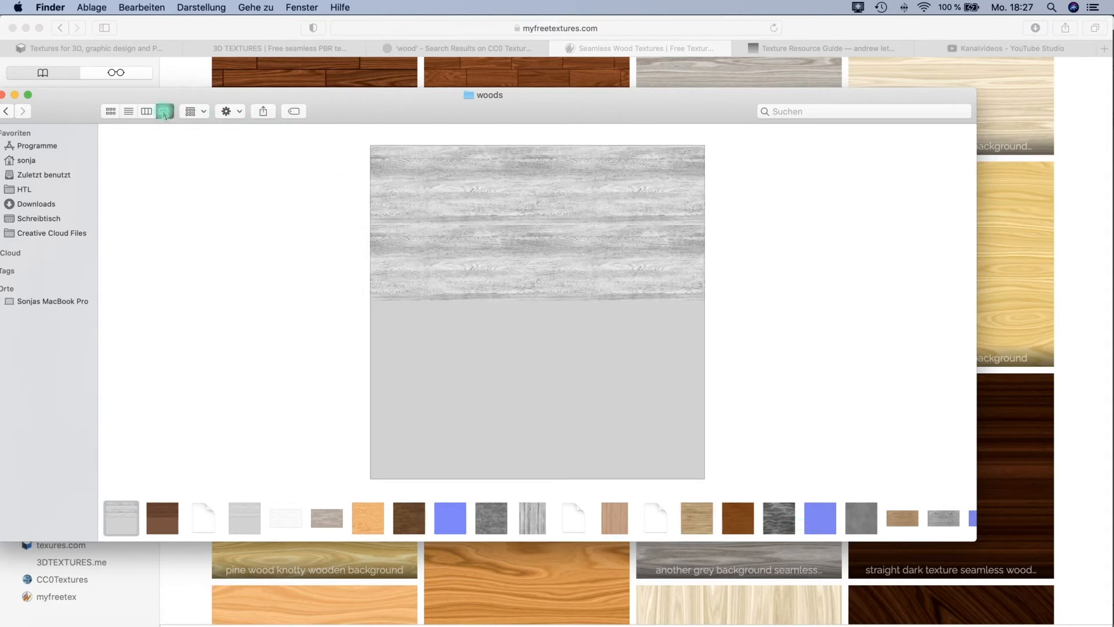
Show the woods folder in column view and compare the Wood047, SSP_731730, Wood049 and Wood030 color maps.
key(super+3)
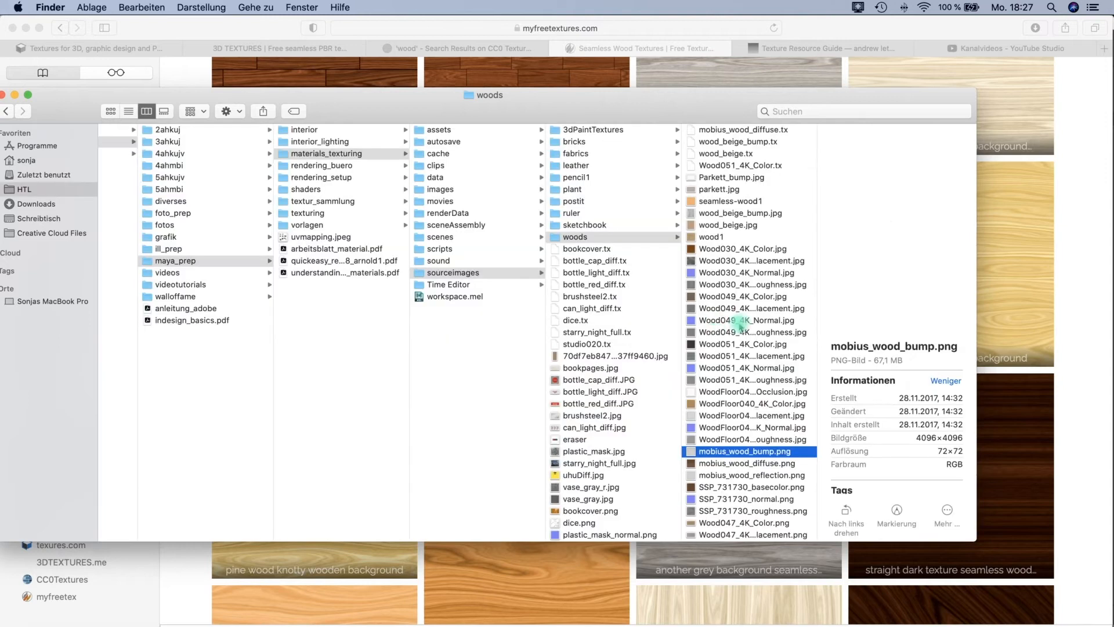
scroll(730, 469, down, 1)
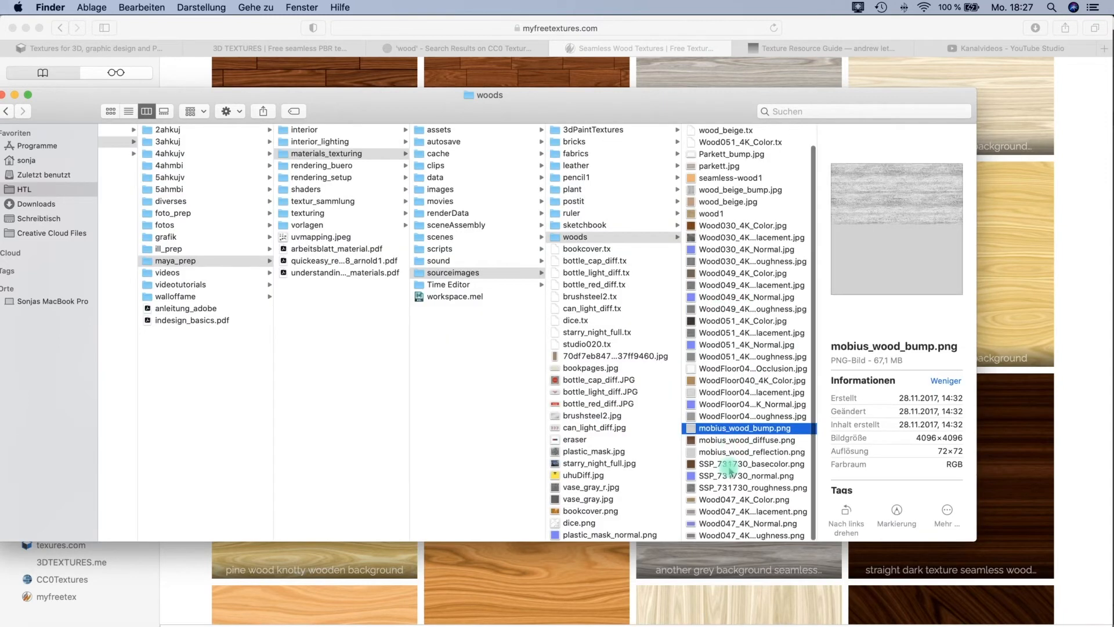
click(710, 501)
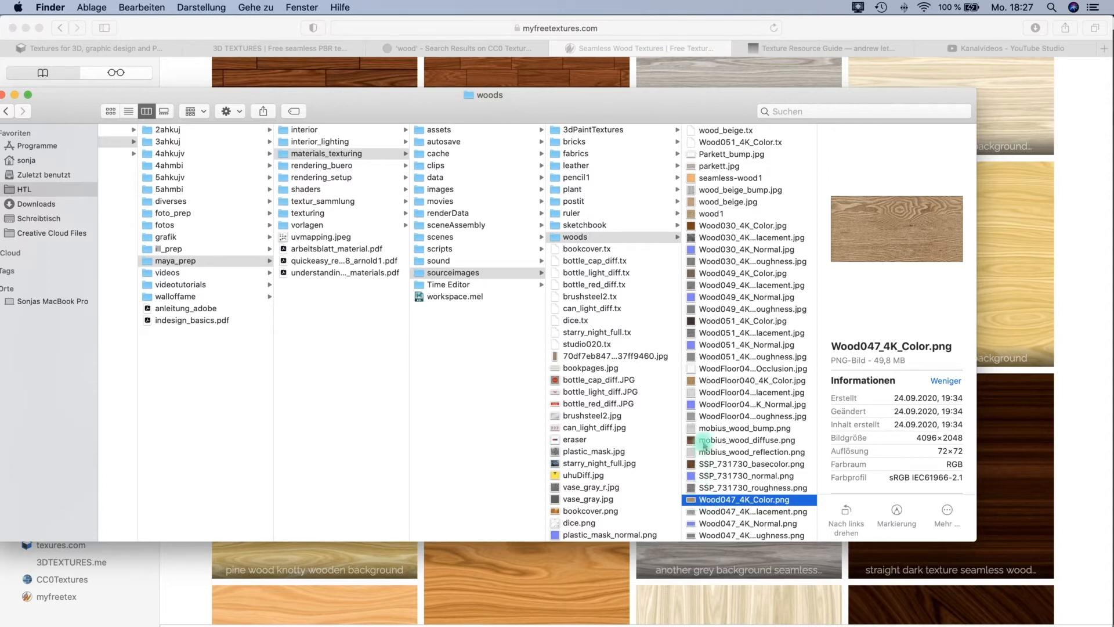
click(706, 465)
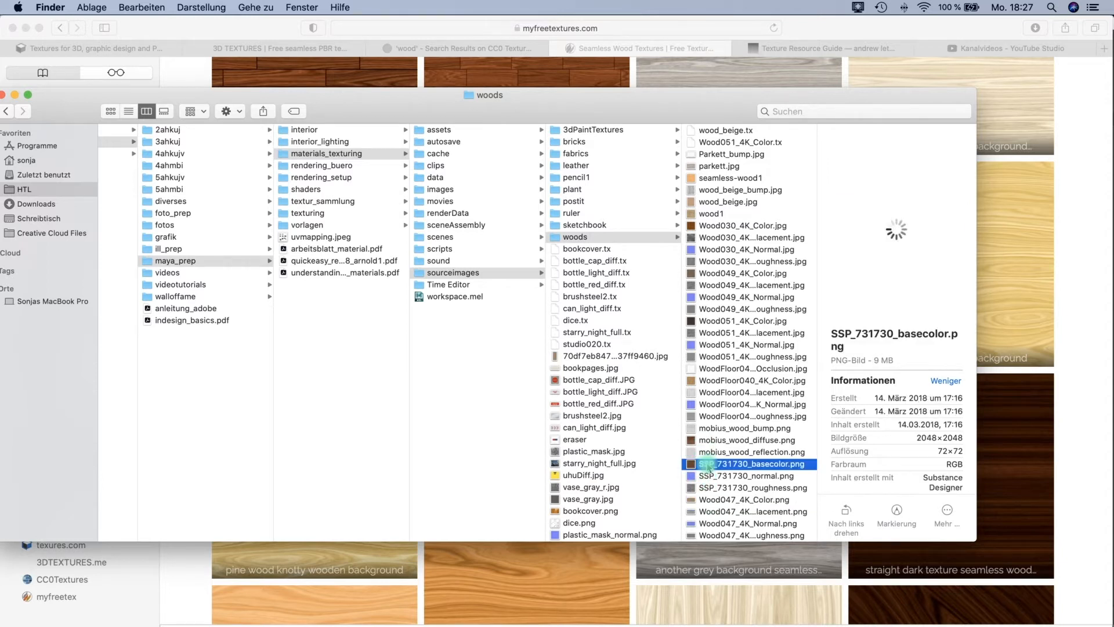
click(707, 275)
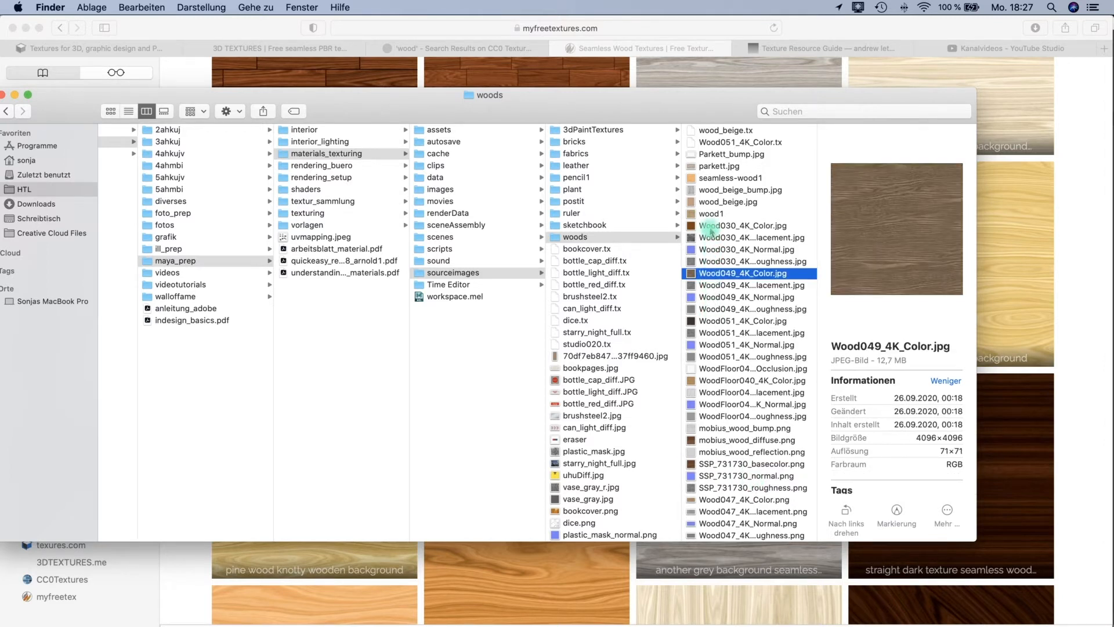
click(710, 228)
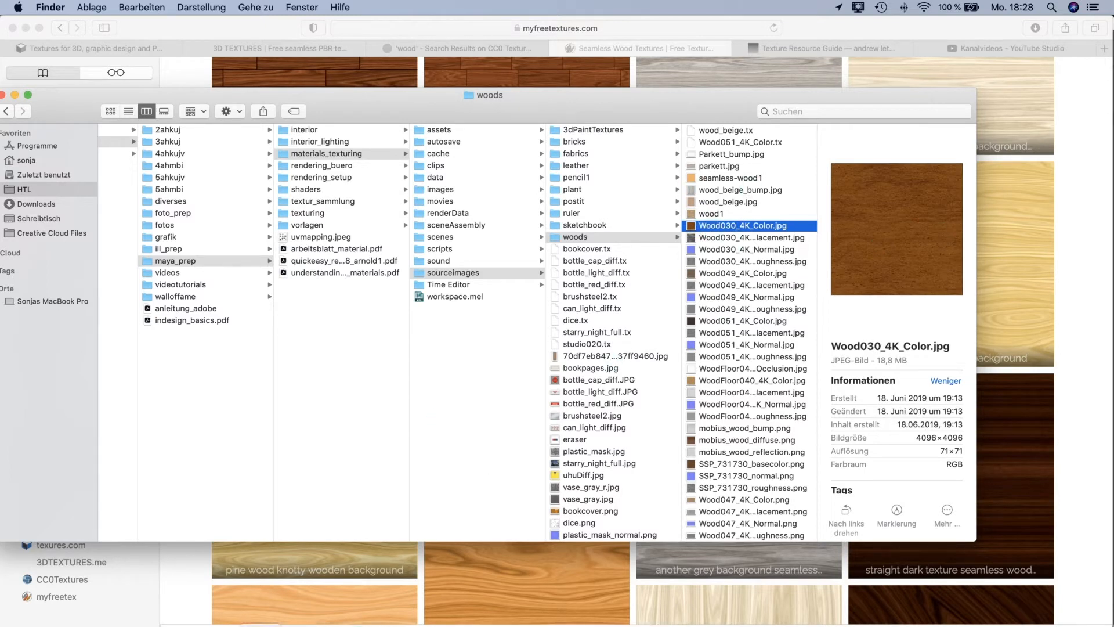
Switch to Maya, select the desk, and stop and close the running Arnold preview render.
click(367, 607)
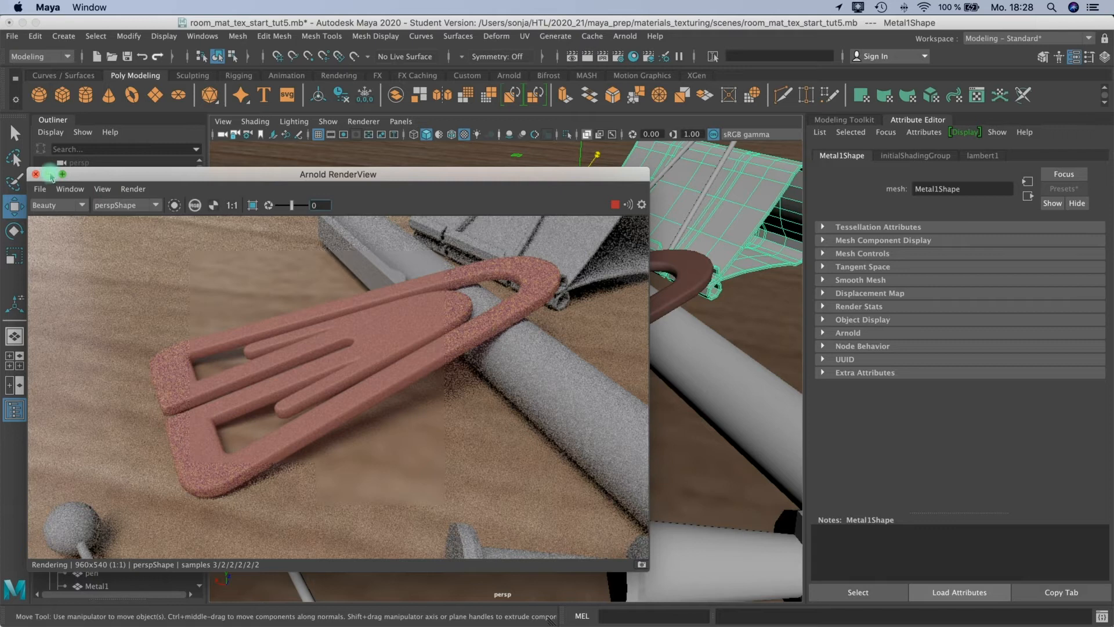
click(616, 204)
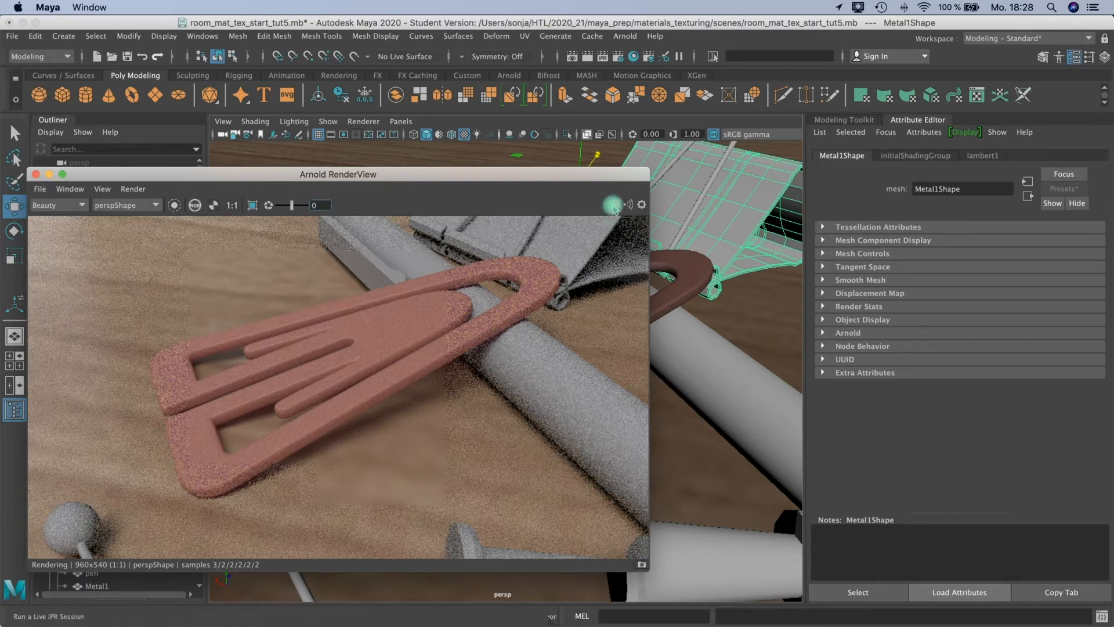
click(728, 313)
mouse_move(627, 369)
mouse_down()
mouse_move(598, 368)
mouse_move(607, 367)
mouse_up()
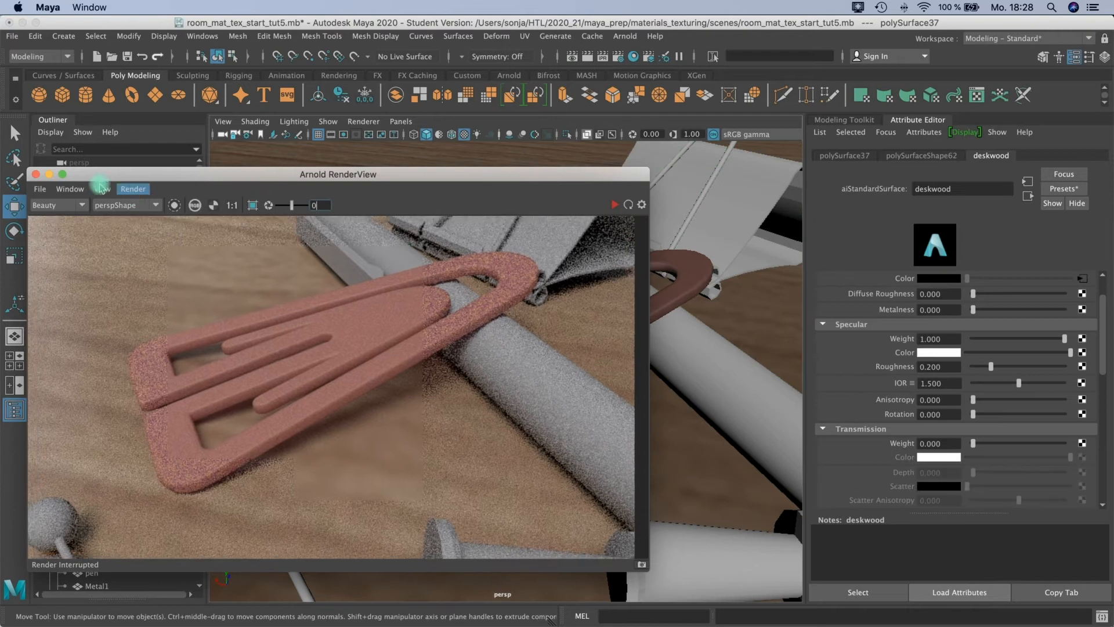
click(35, 175)
Replace the image on the deskwood material's base color with Wood030_4K_Color.jpg from the woods folder.
alt+drag(590, 428, 505, 400)
scroll(505, 405, down, 10)
alt+drag(410, 395, 452, 391)
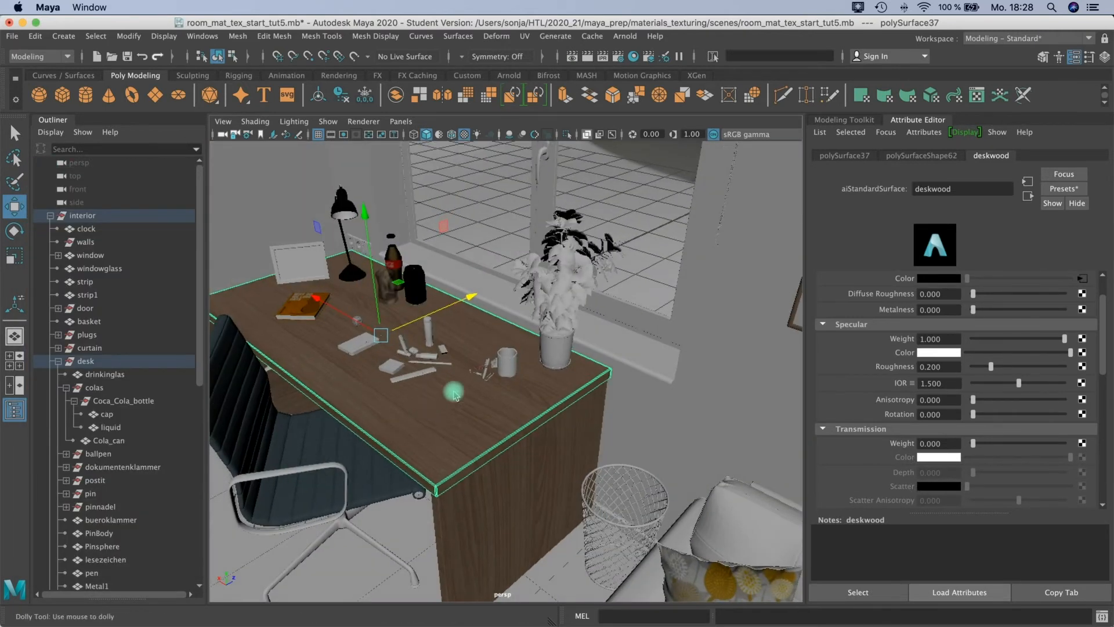
scroll(531, 375, up, 8)
alt+drag(498, 350, 485, 300)
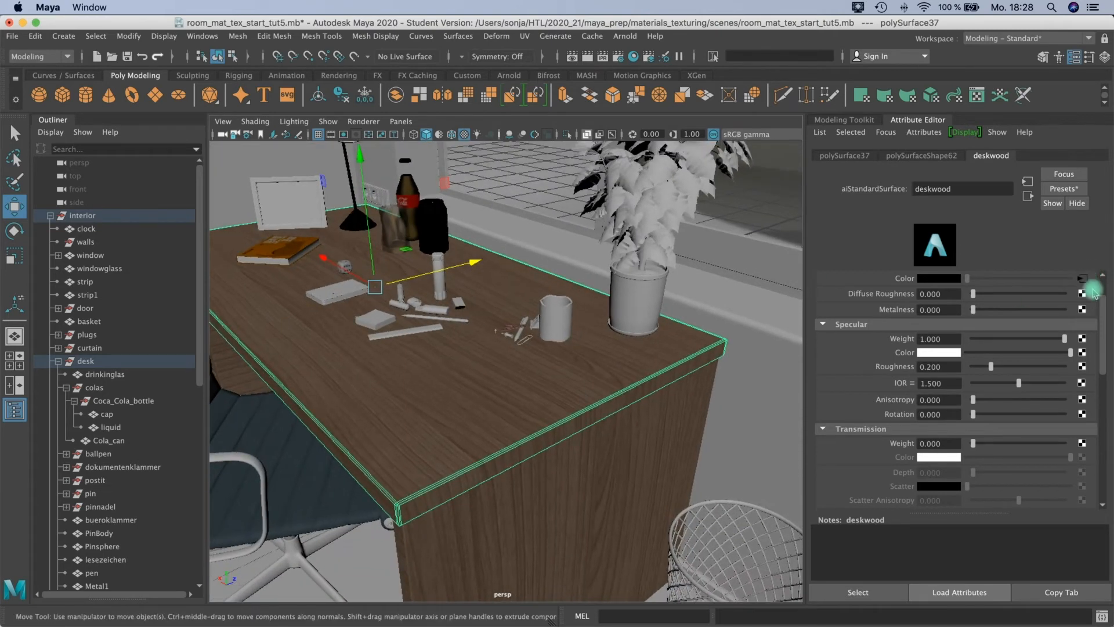
scroll(1095, 294, up, 2)
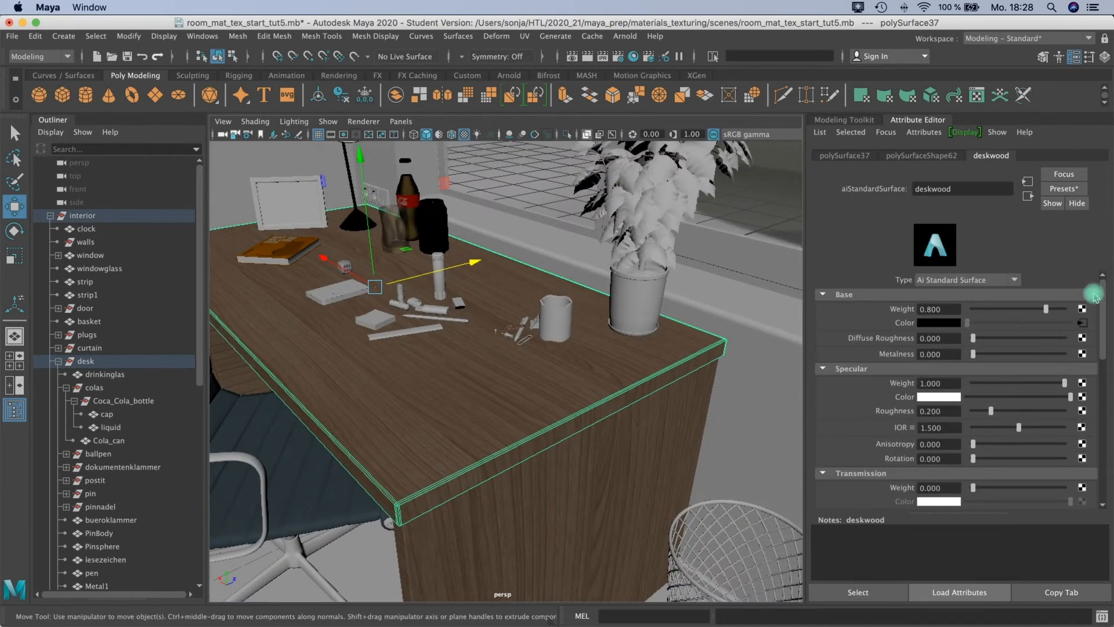
click(1083, 323)
click(1083, 334)
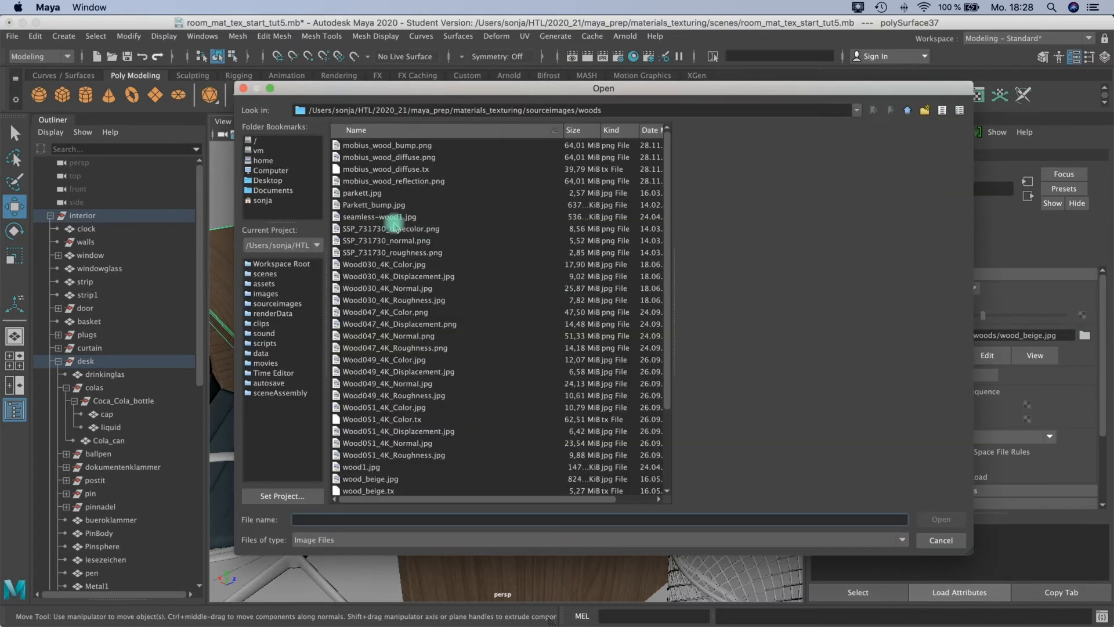
click(364, 277)
click(363, 265)
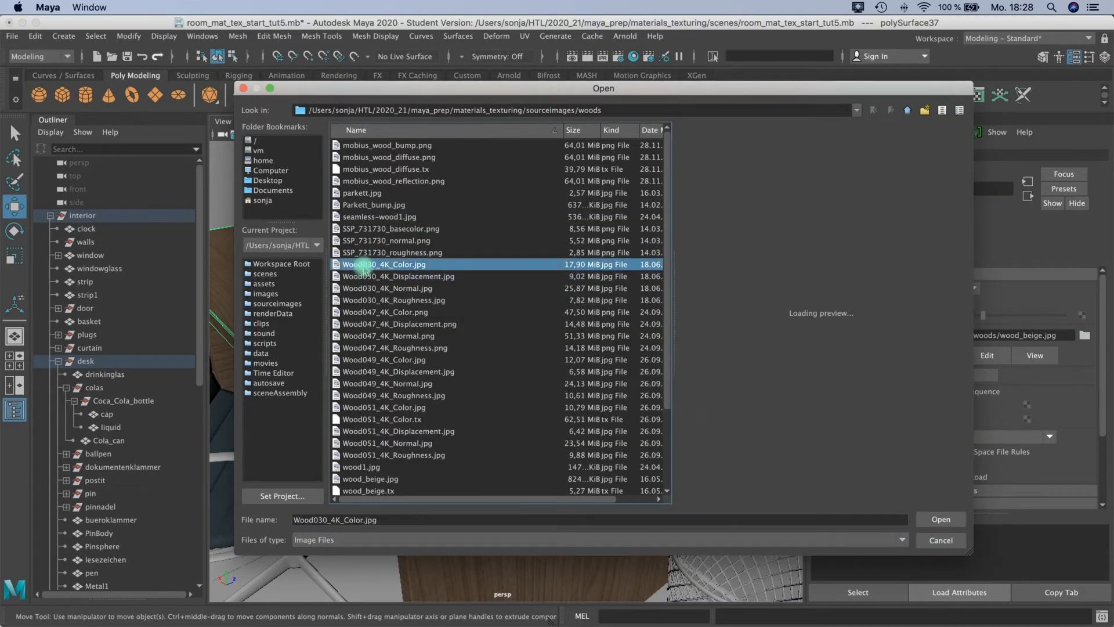
click(941, 520)
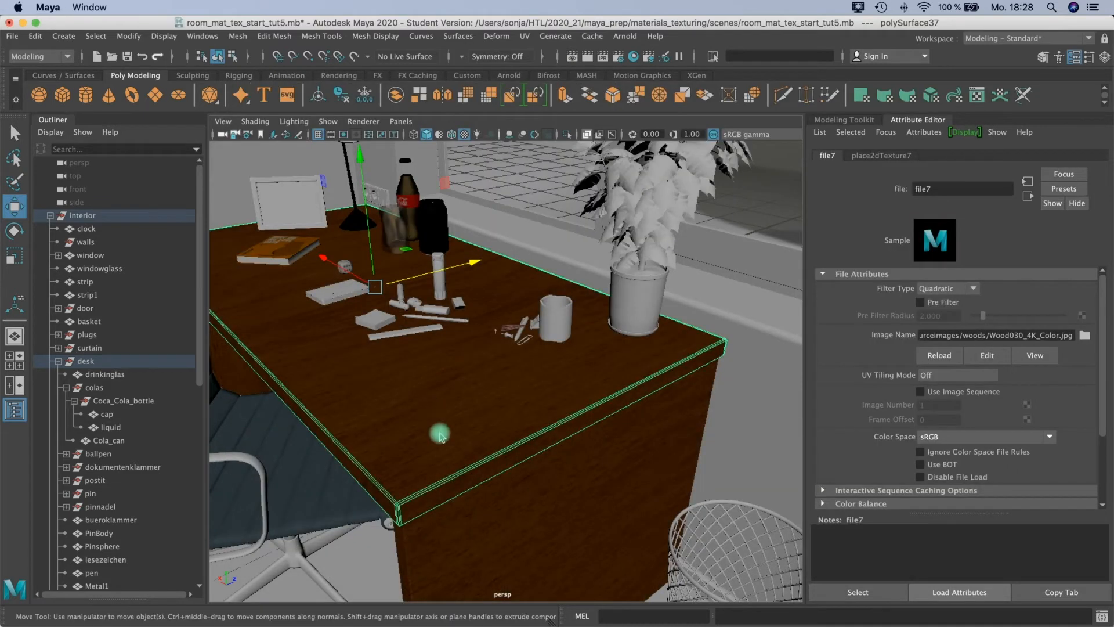
Connect a new File texture to the Bump Mapping of the deskwood material.
alt+drag(425, 377, 533, 357)
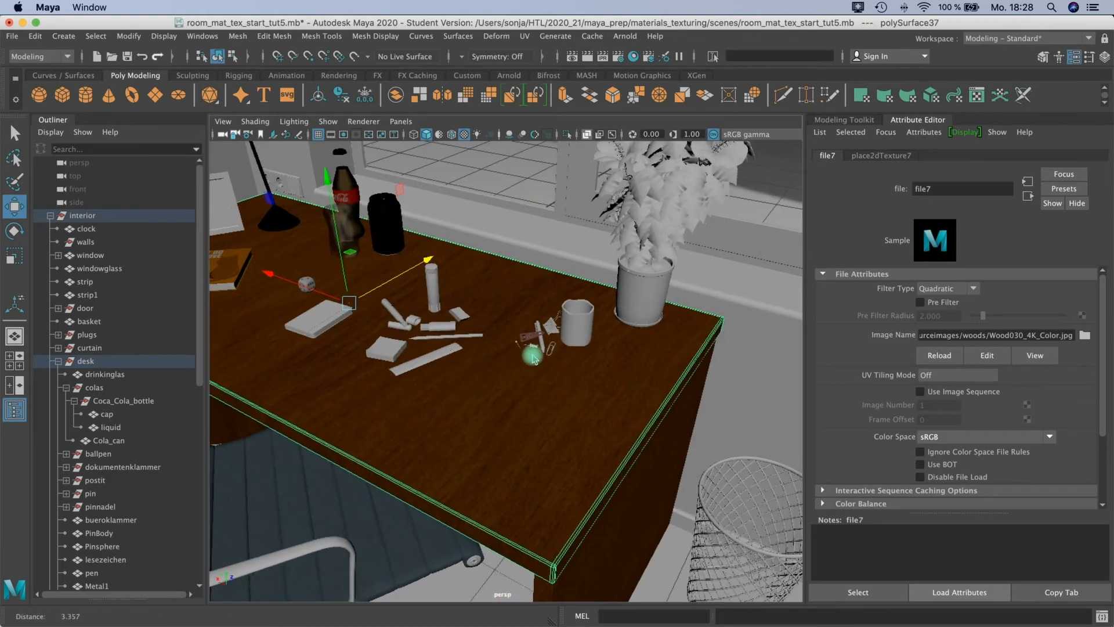
alt+right_drag(533, 357, 561, 316)
alt+middle_drag(560, 315, 544, 281)
alt+right_drag(545, 281, 515, 284)
click(1027, 196)
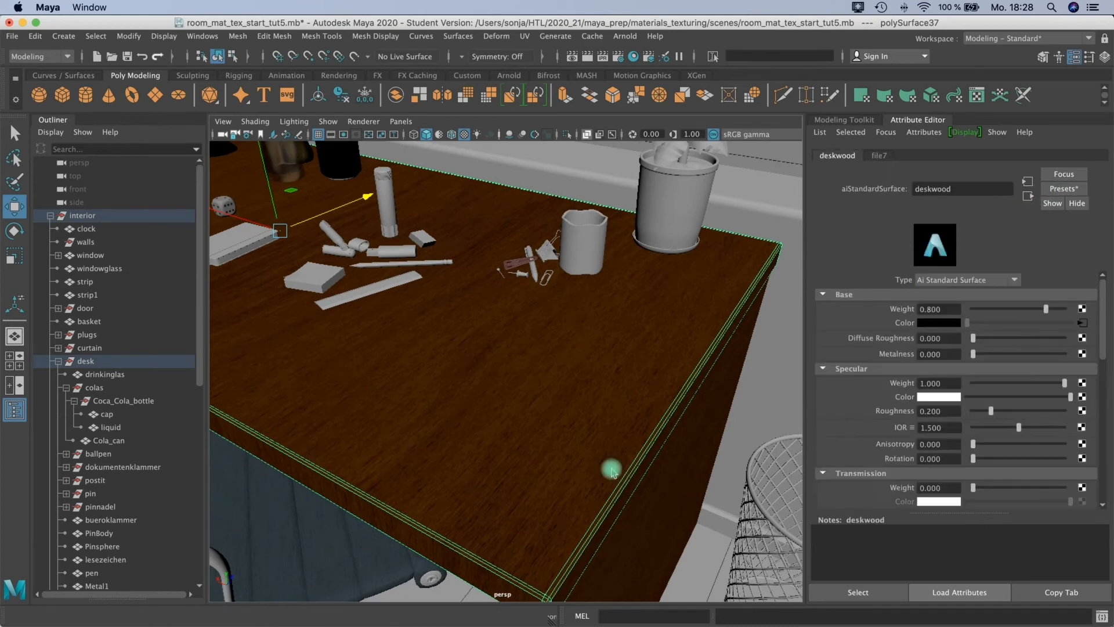
drag(1102, 328, 1102, 470)
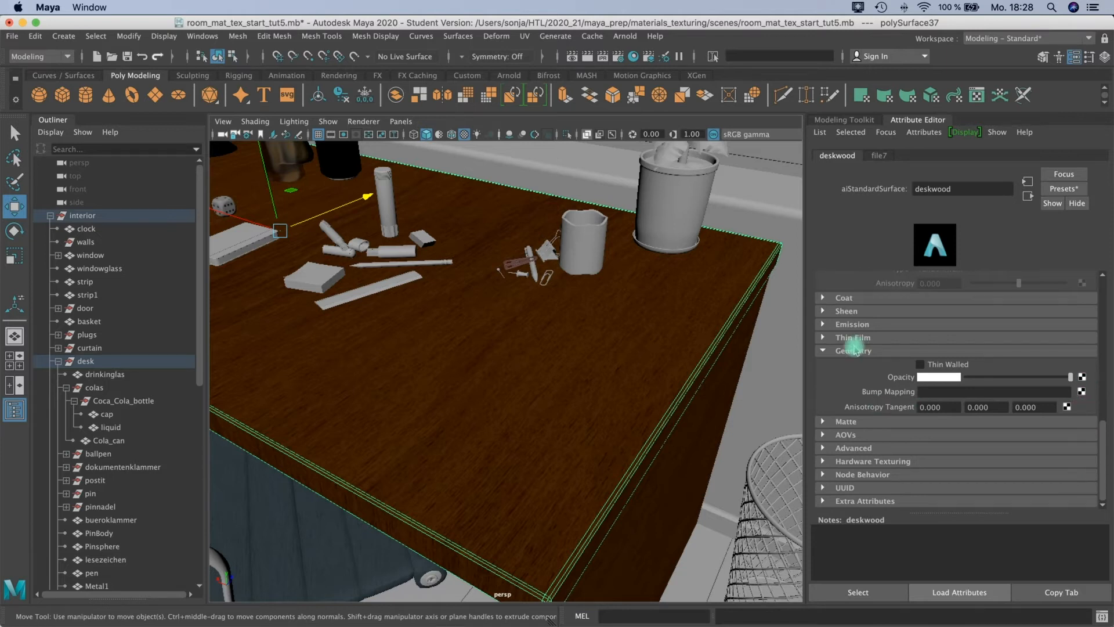
click(1083, 393)
click(488, 273)
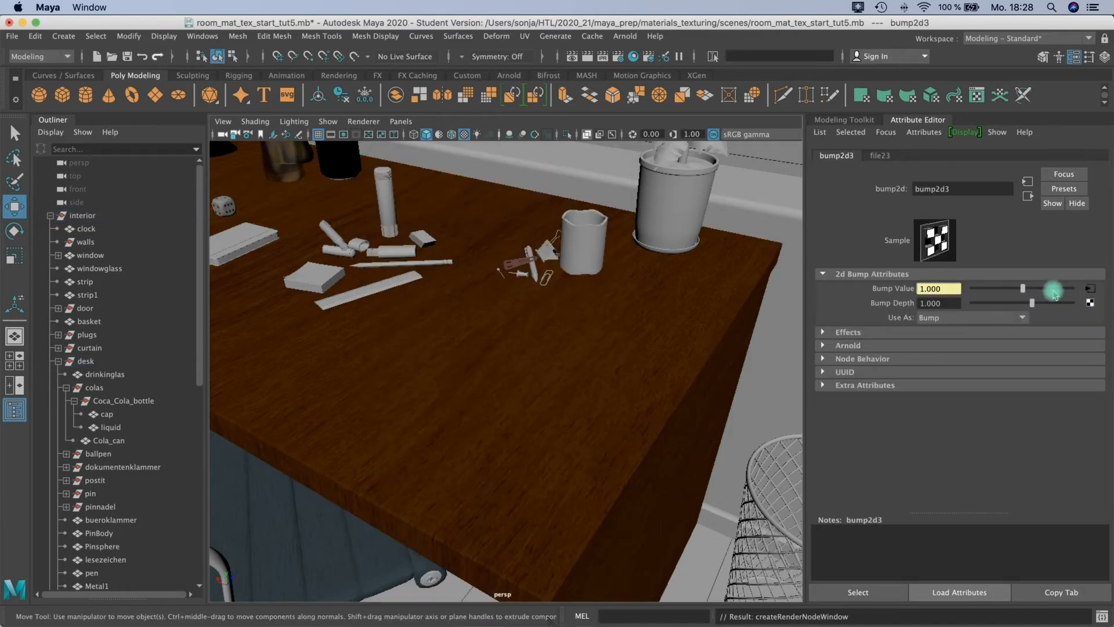
Load Wood030_4K_Normal.jpg from the woods folder into the bump's file texture.
click(1089, 288)
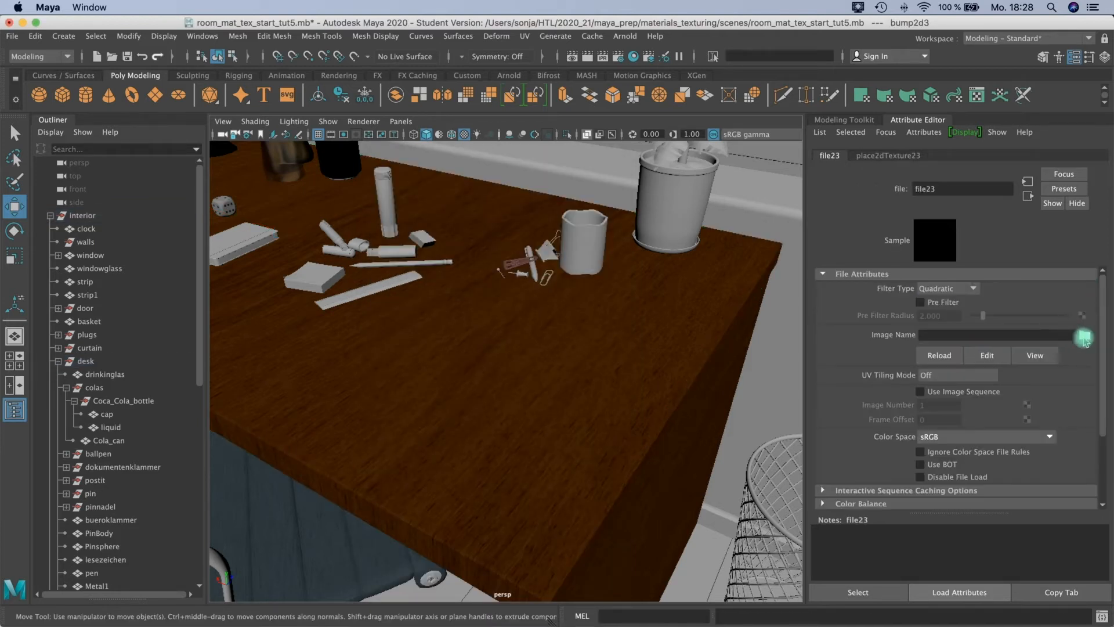
click(1084, 337)
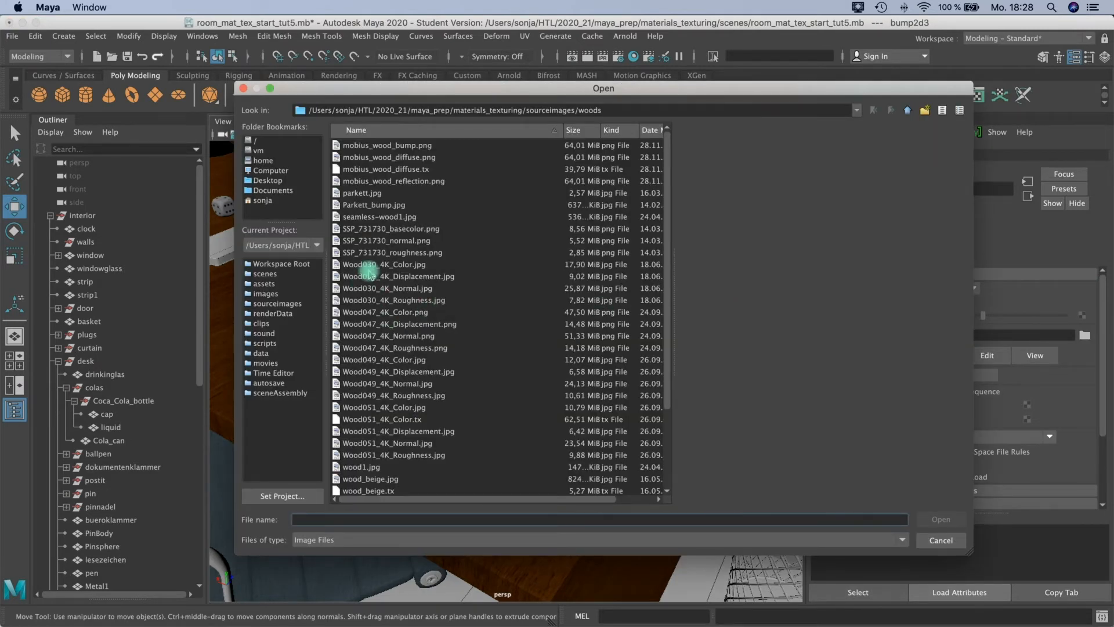
click(368, 276)
click(359, 288)
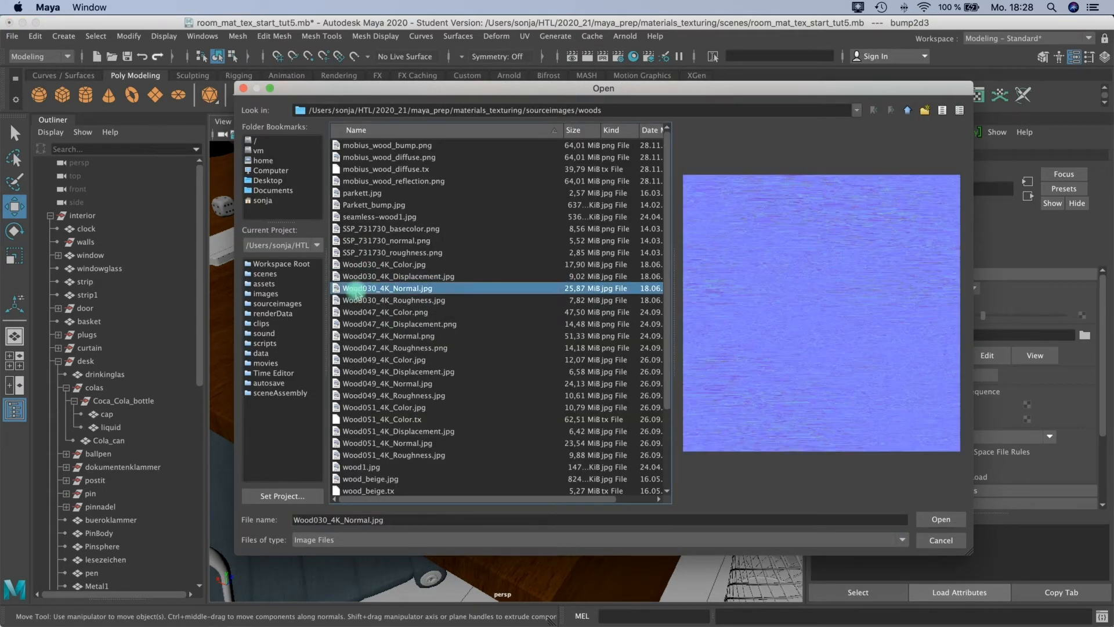
click(937, 520)
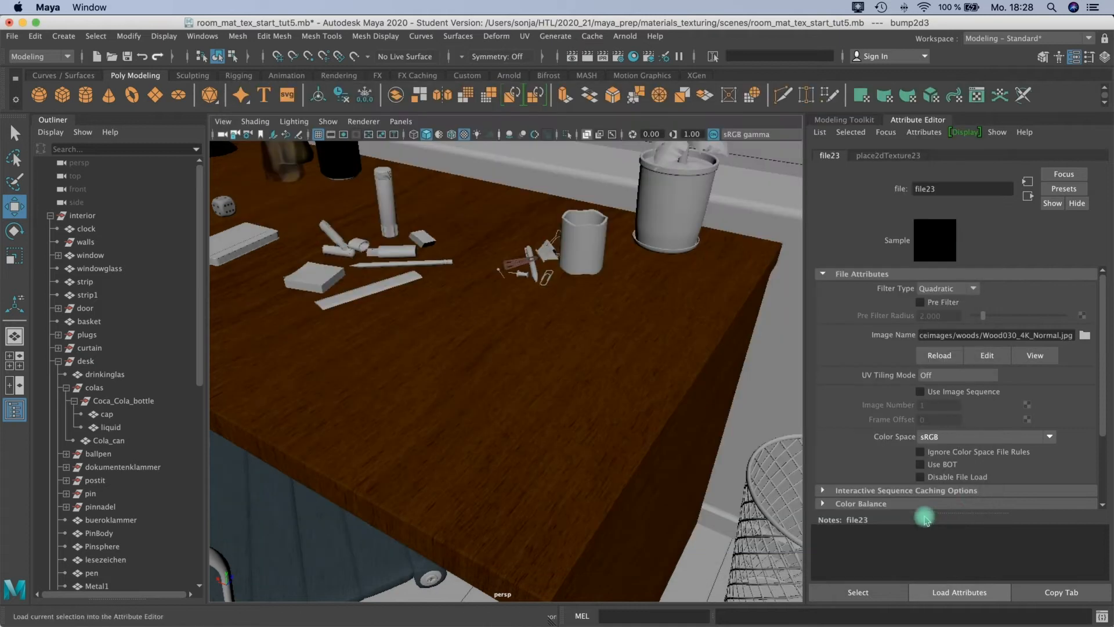
Set the desk bump node's Bump Depth to 0.1 and its Use As option to Tangent Space Normals.
click(1028, 196)
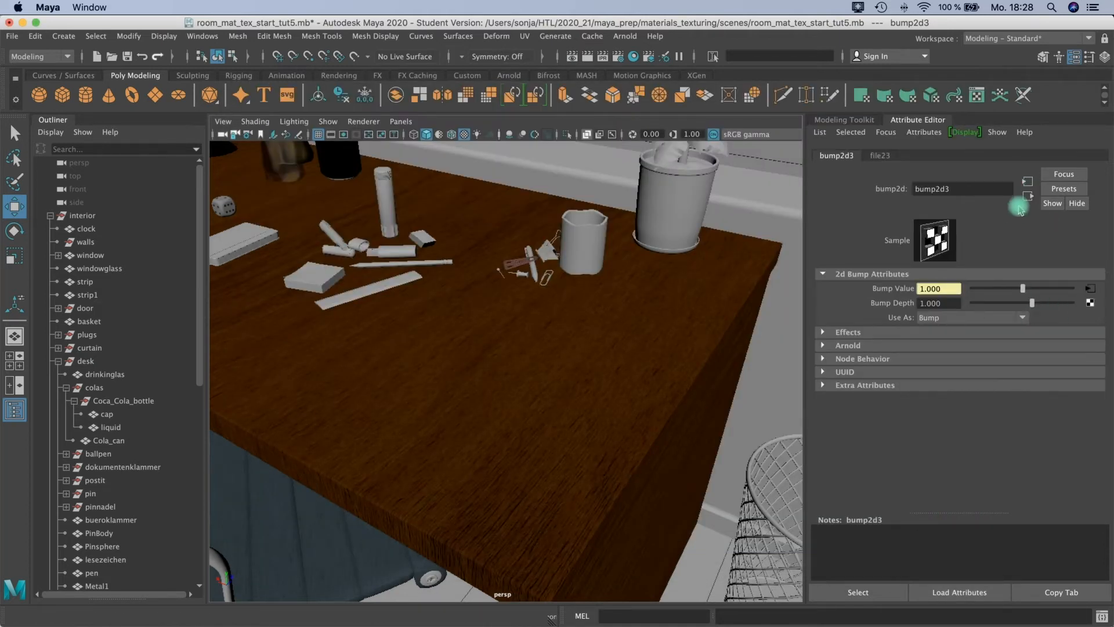
drag(932, 307, 907, 307)
text(0.1)
key(Return)
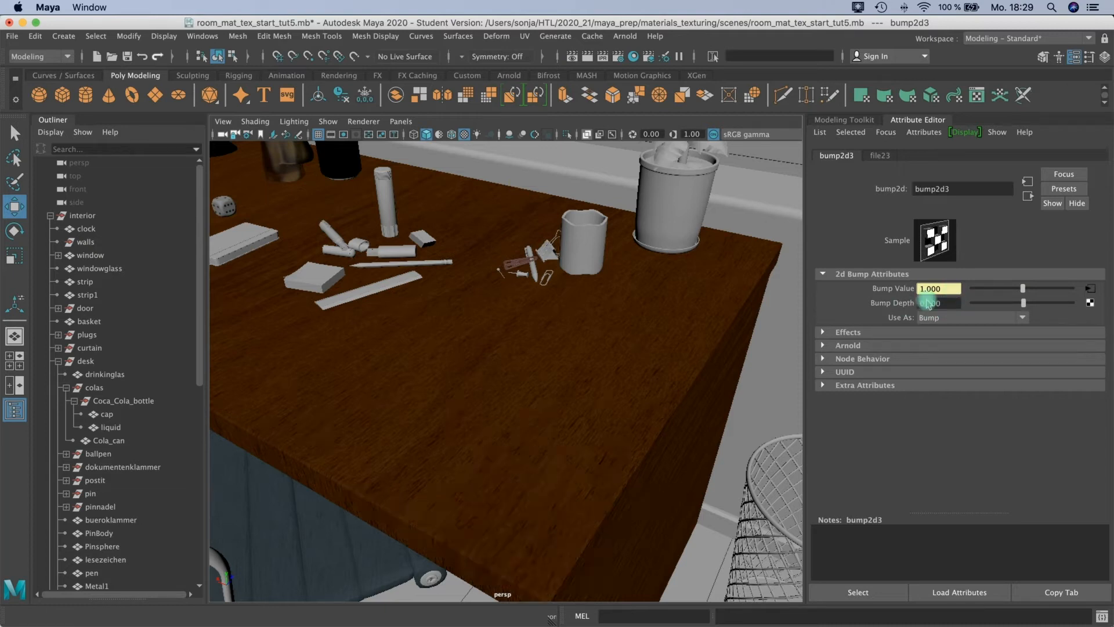
click(970, 318)
click(946, 346)
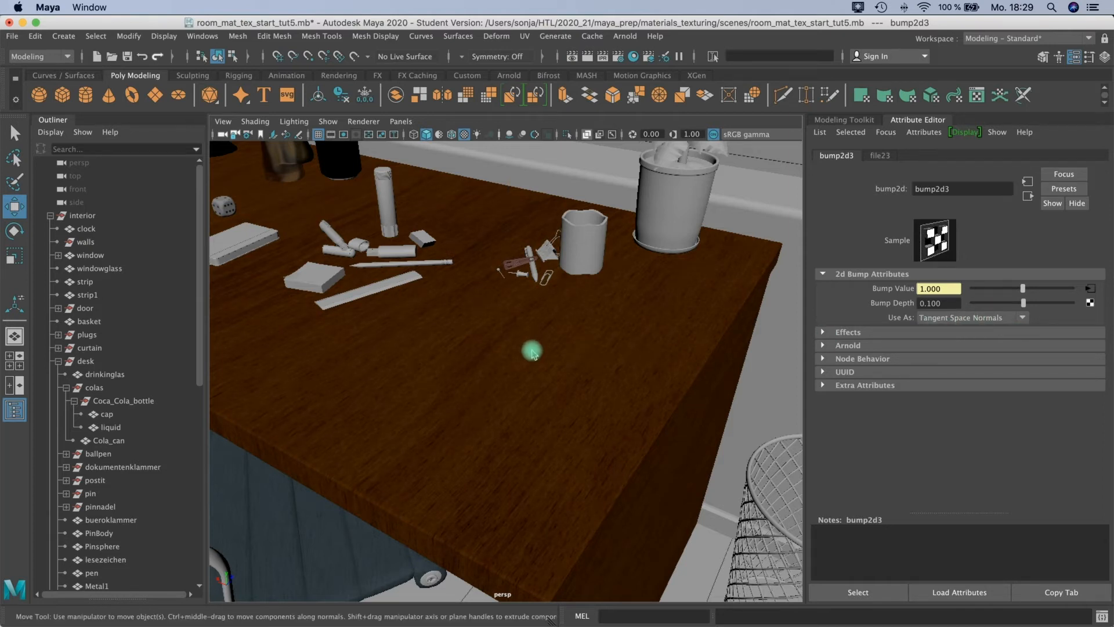
Compare the stored desk renders in the Render View and set the bump2d4 node's Use As option to Tangent Space Normals.
alt+drag(525, 386, 578, 400)
alt+right_drag(578, 400, 599, 389)
alt+middle_drag(599, 388, 597, 381)
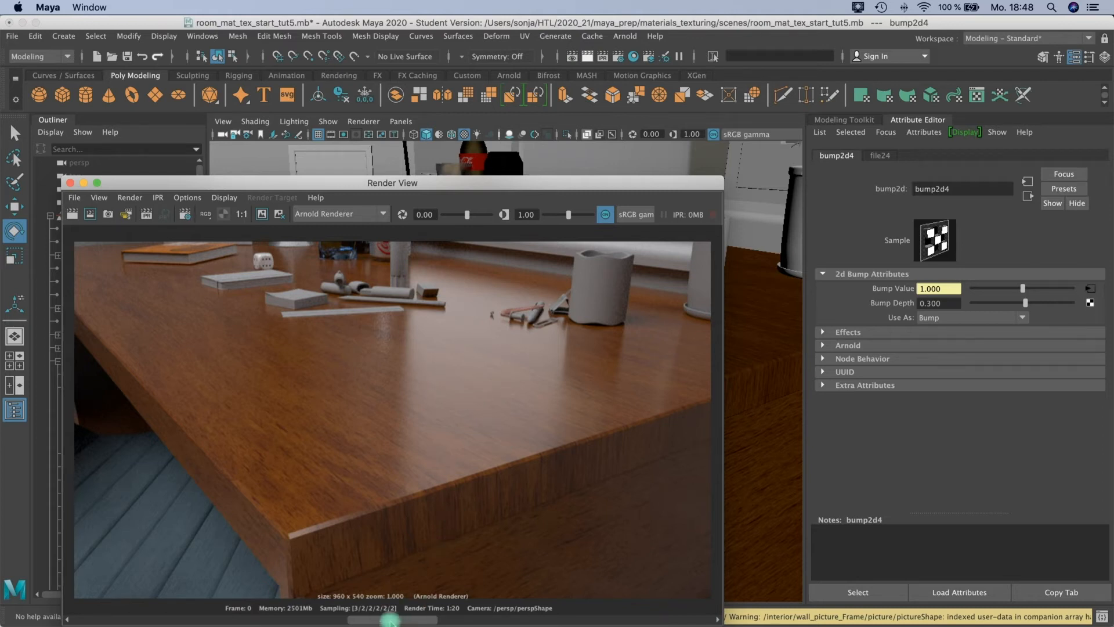
drag(390, 621, 314, 621)
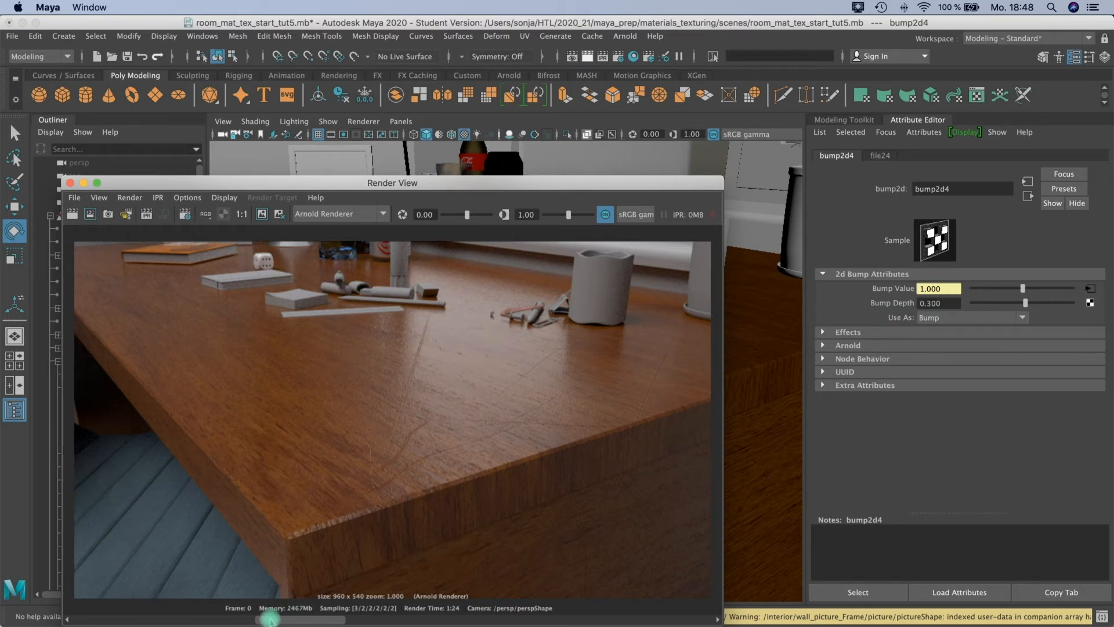
drag(270, 619, 181, 616)
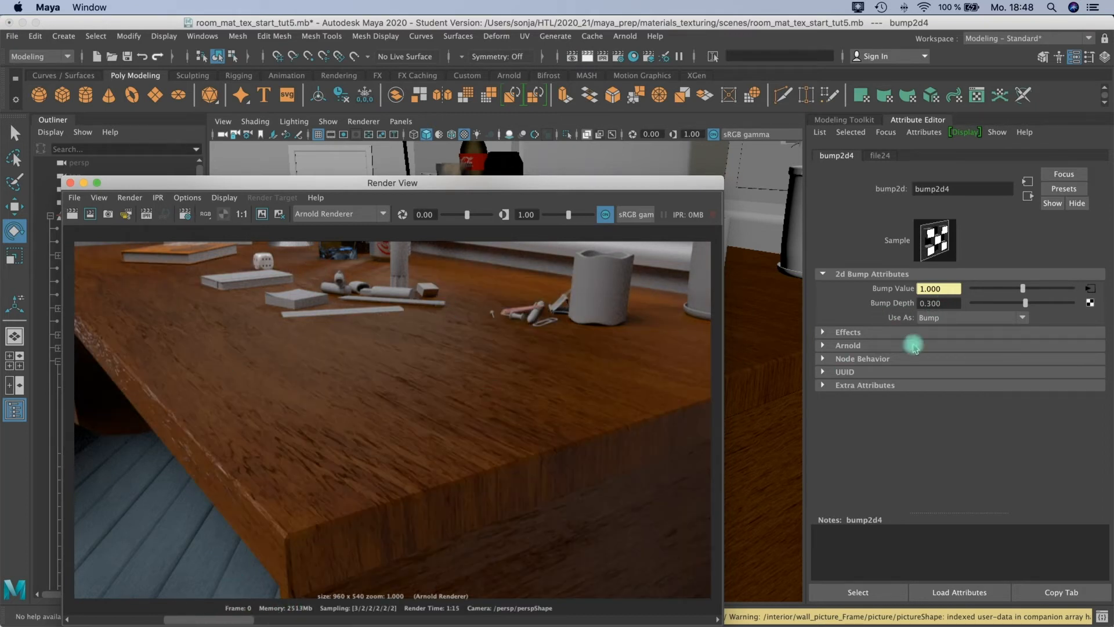
click(961, 318)
click(956, 347)
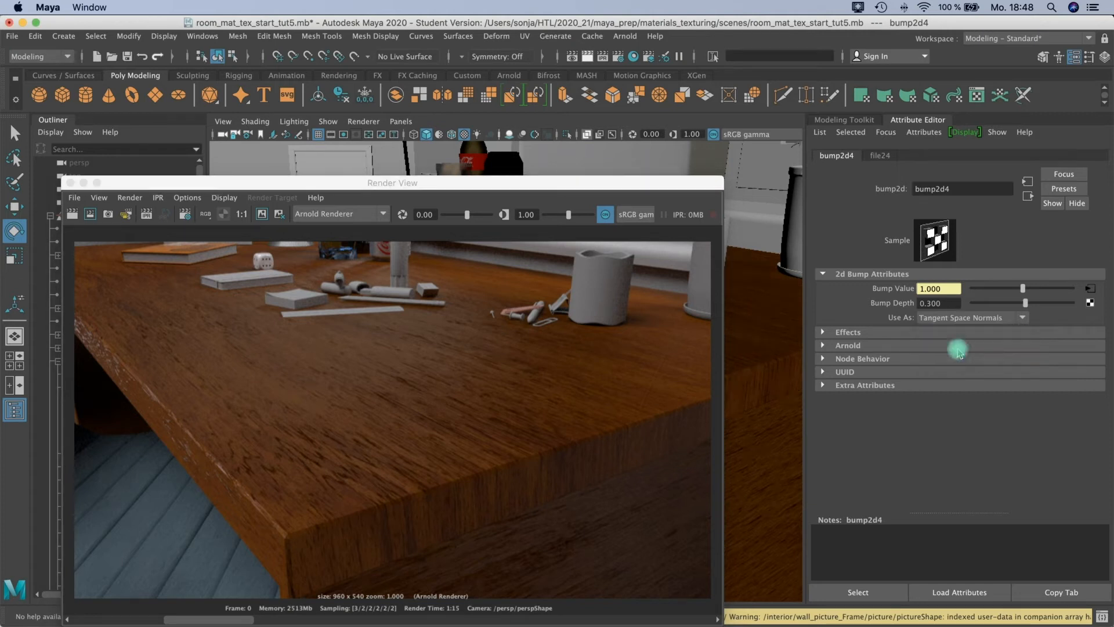
Flip through the stored desk renders in the Render View to compare the bump and tangent-space normal results.
click(238, 620)
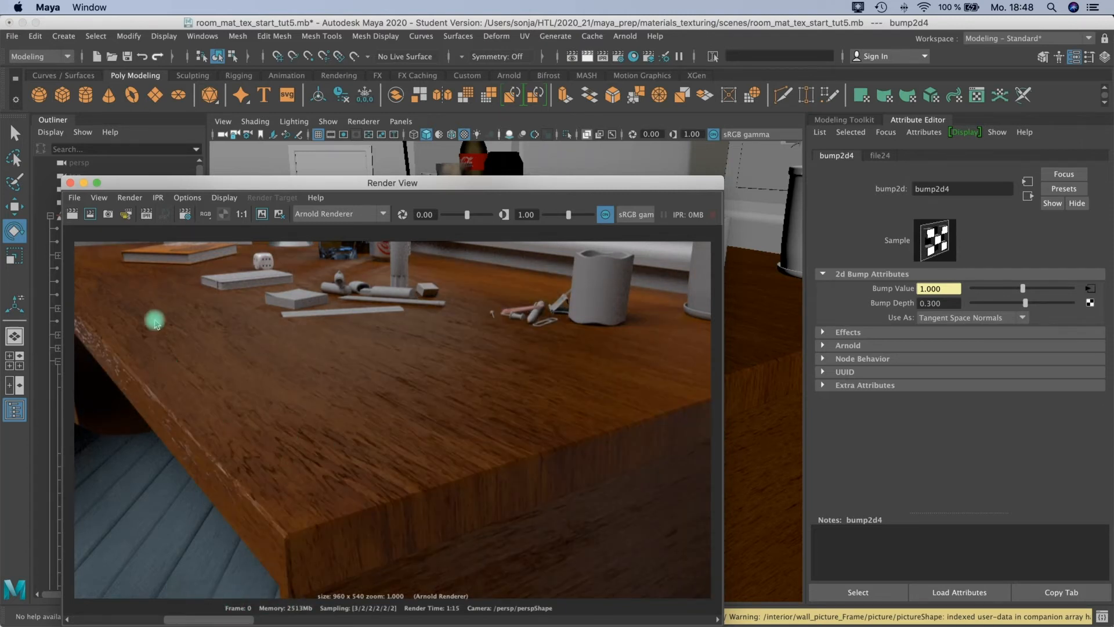
mouse_move(244, 620)
mouse_down()
mouse_move(302, 620)
mouse_move(235, 618)
mouse_up()
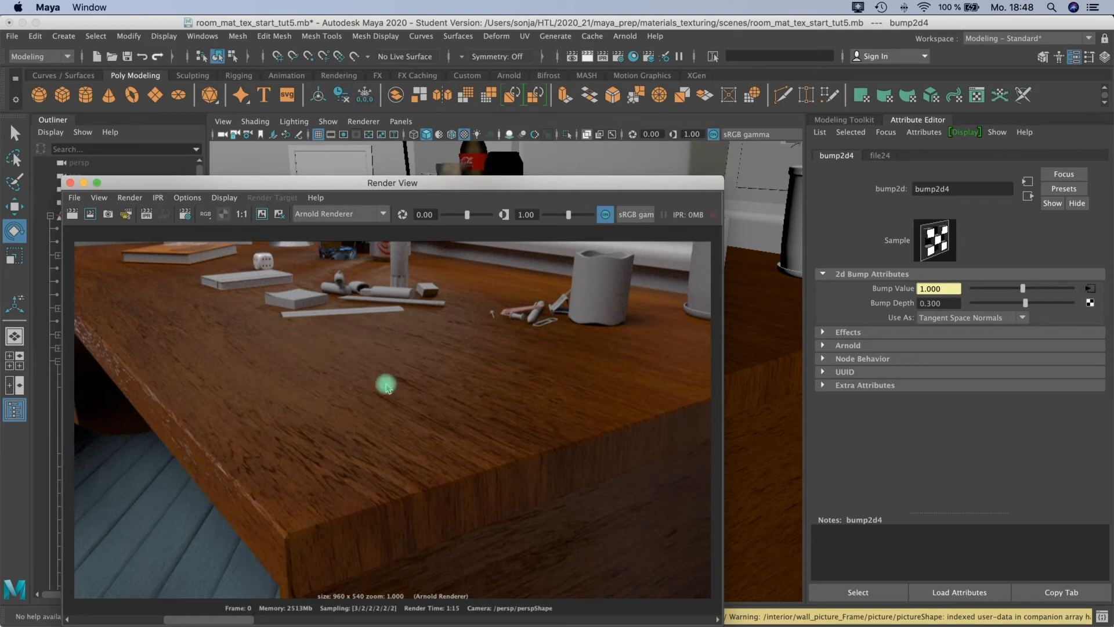
click(1012, 321)
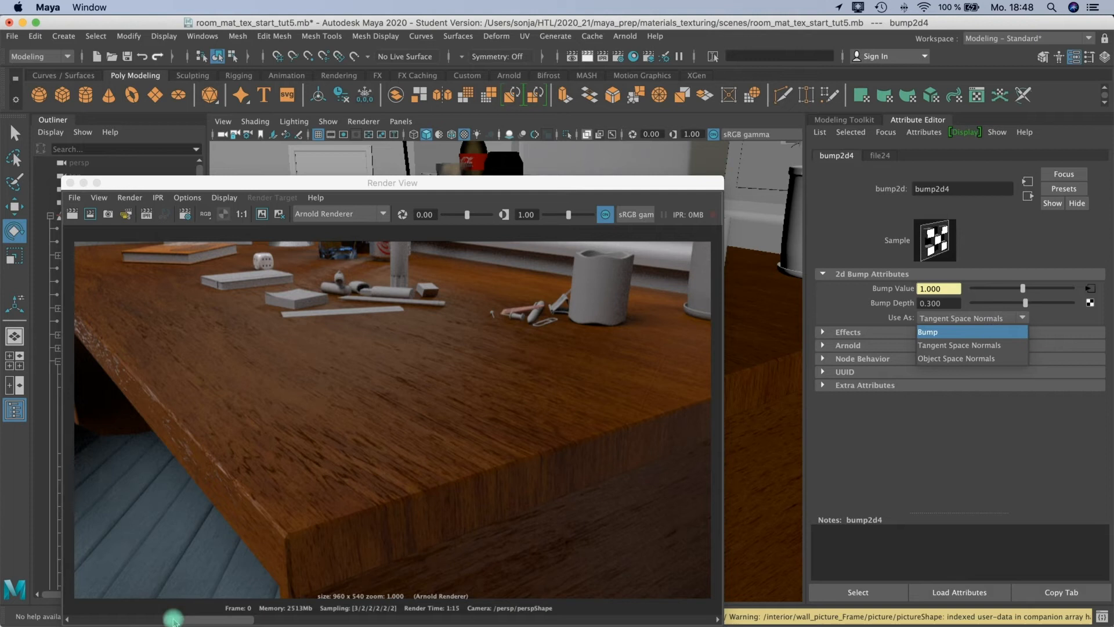
click(122, 619)
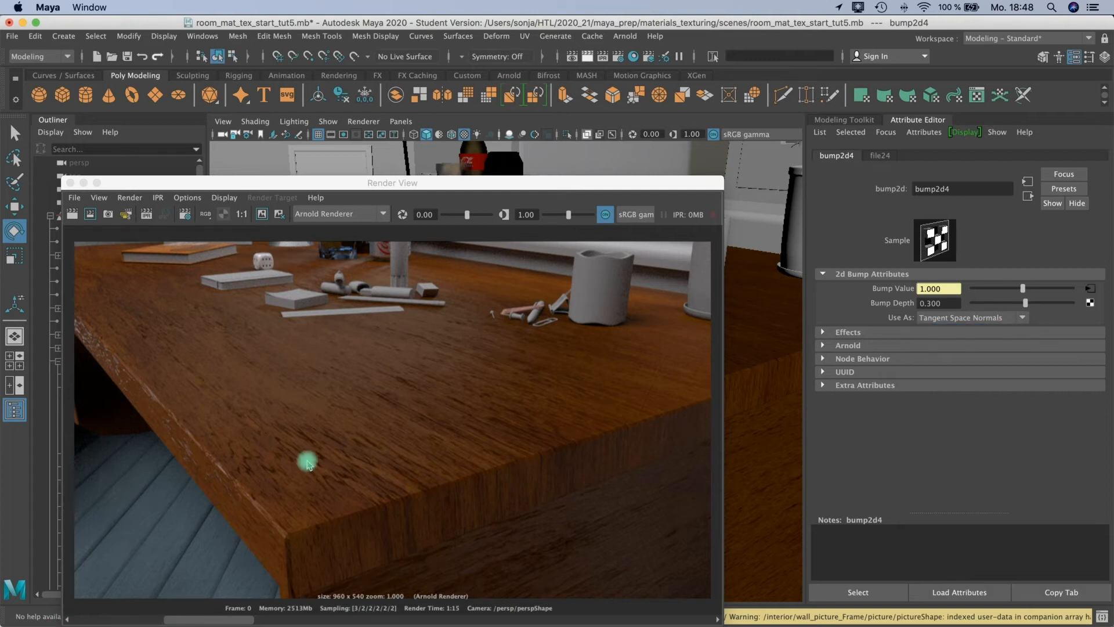
click(213, 619)
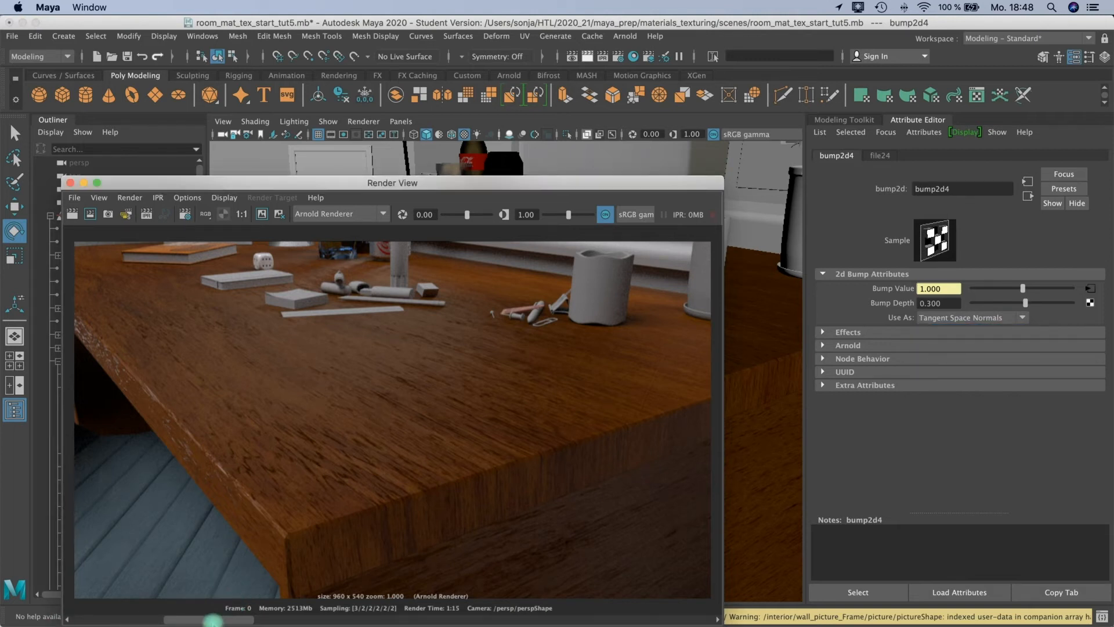
drag(206, 619, 141, 616)
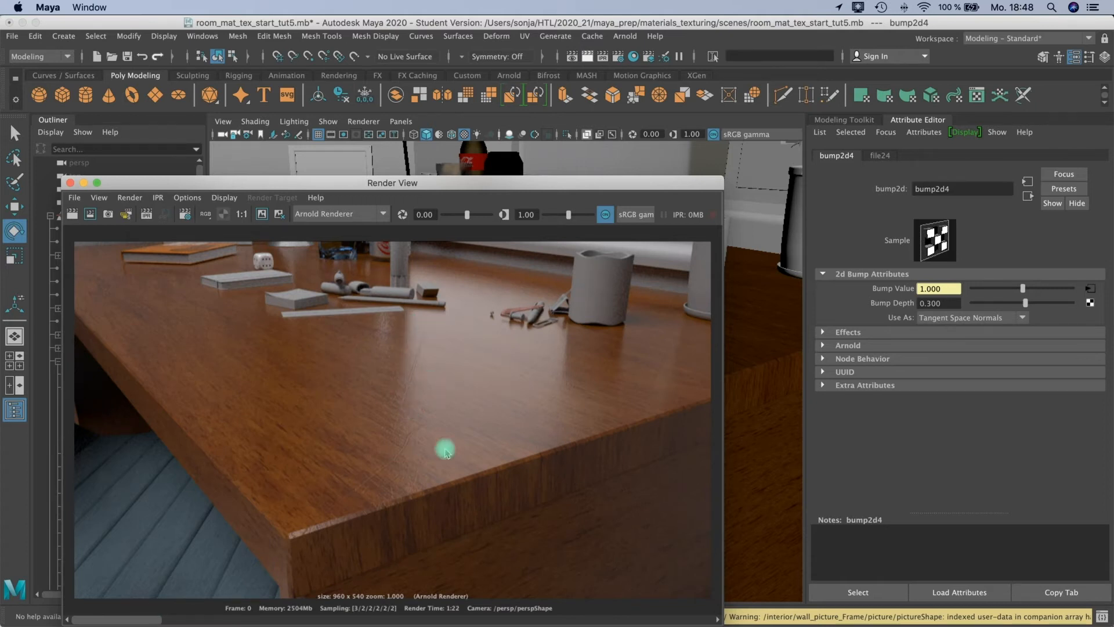
Set the bump2d4 node's Use As option to Bump.
click(968, 320)
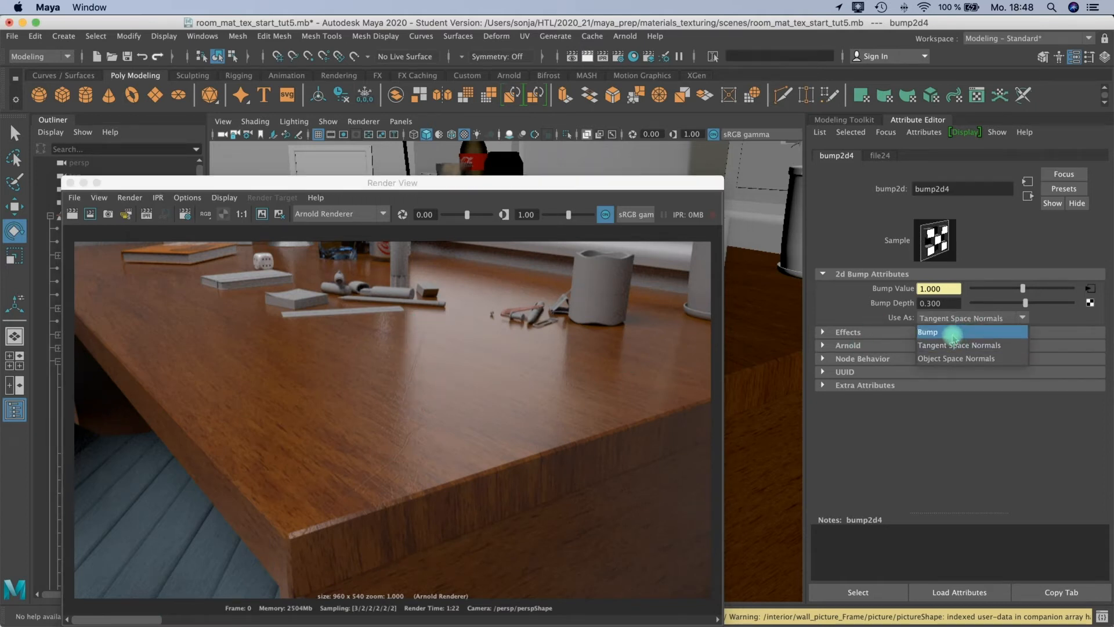
click(953, 332)
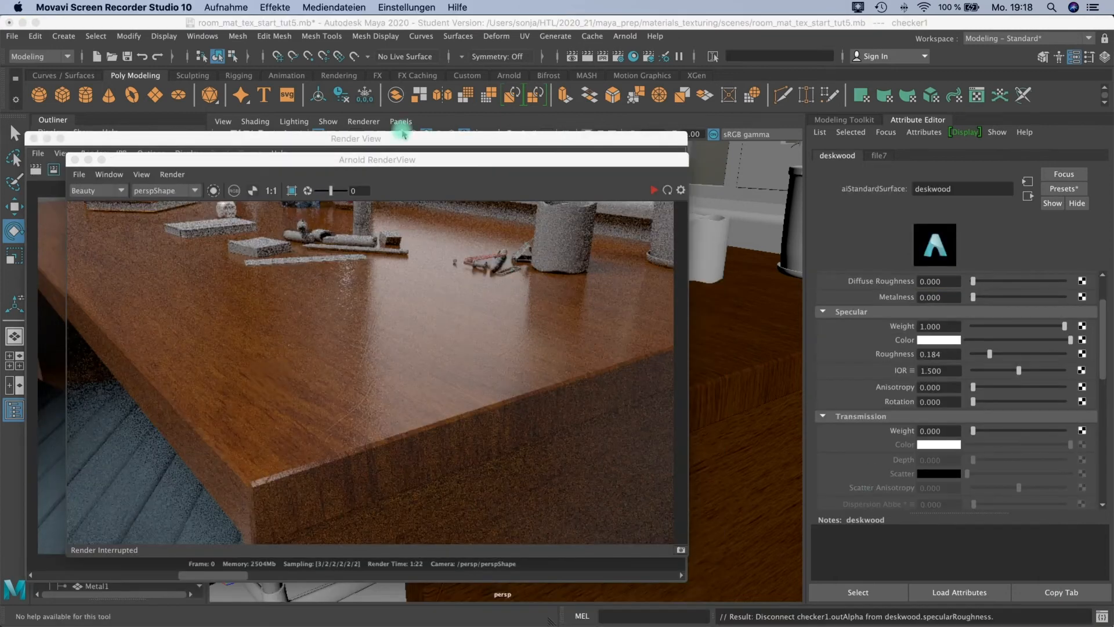
click(405, 135)
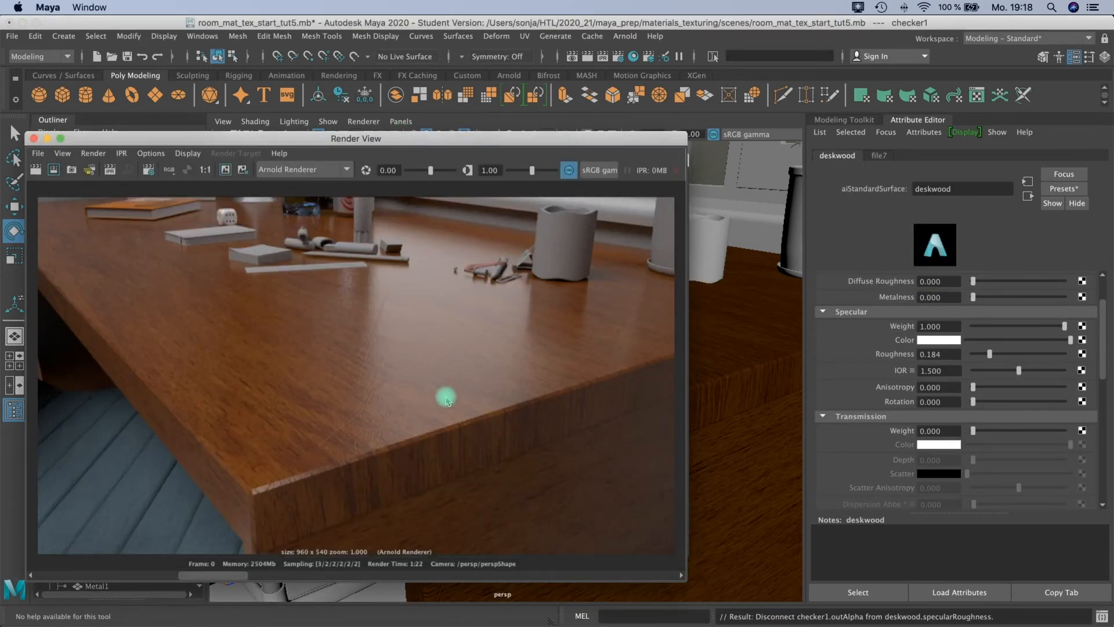
Switch from the Render View to the Arnold RenderView and start a live render of the desk.
click(46, 139)
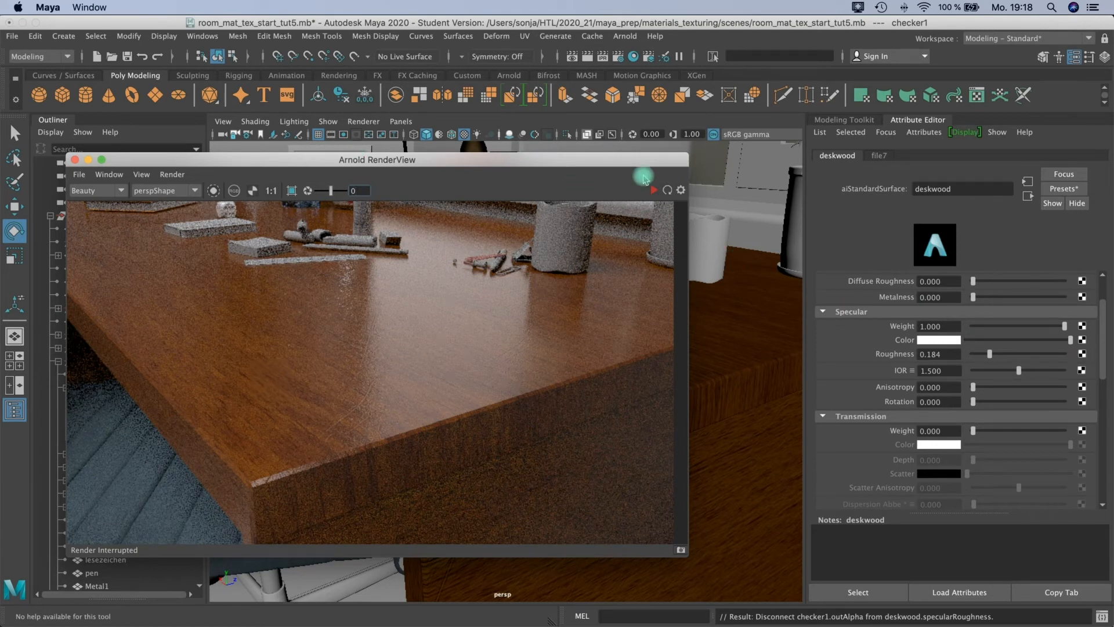
drag(618, 167, 510, 147)
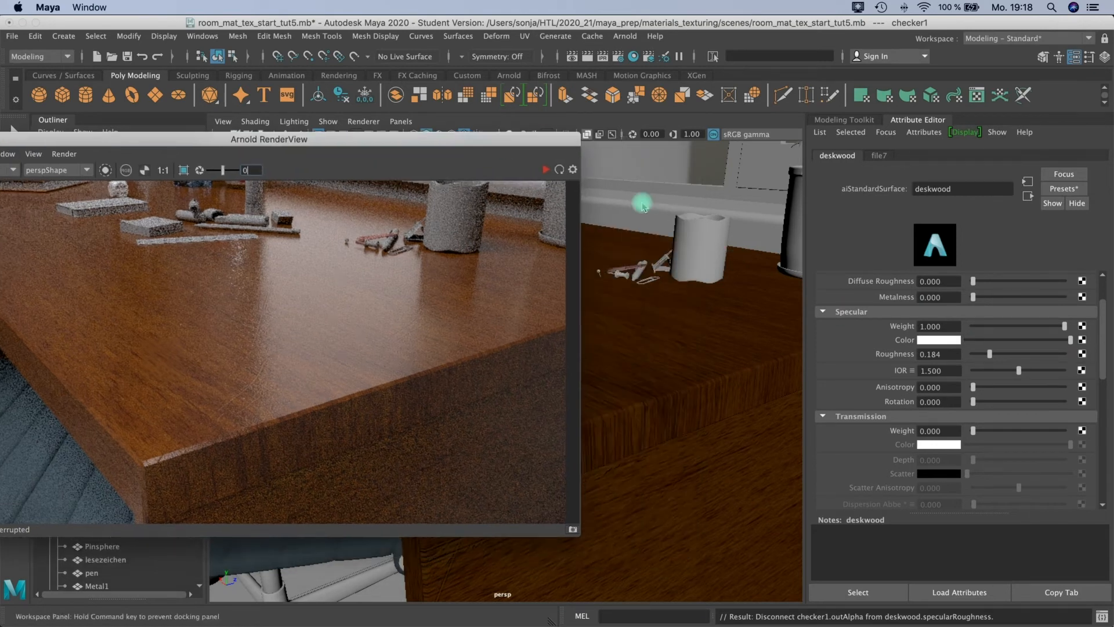
click(1083, 353)
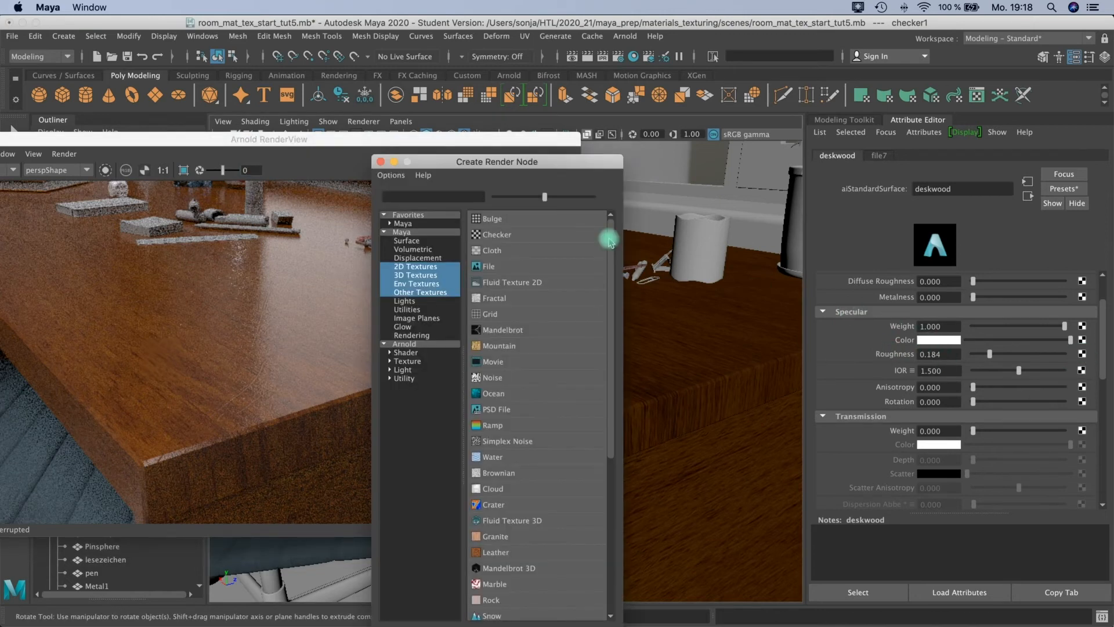
click(381, 161)
drag(398, 138, 548, 177)
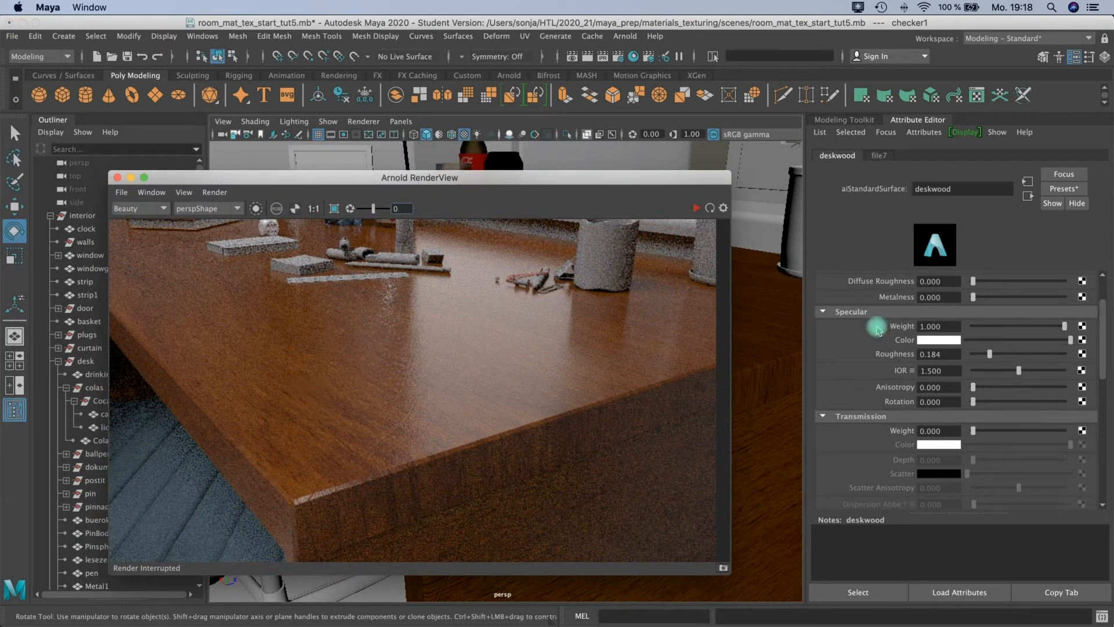
click(696, 208)
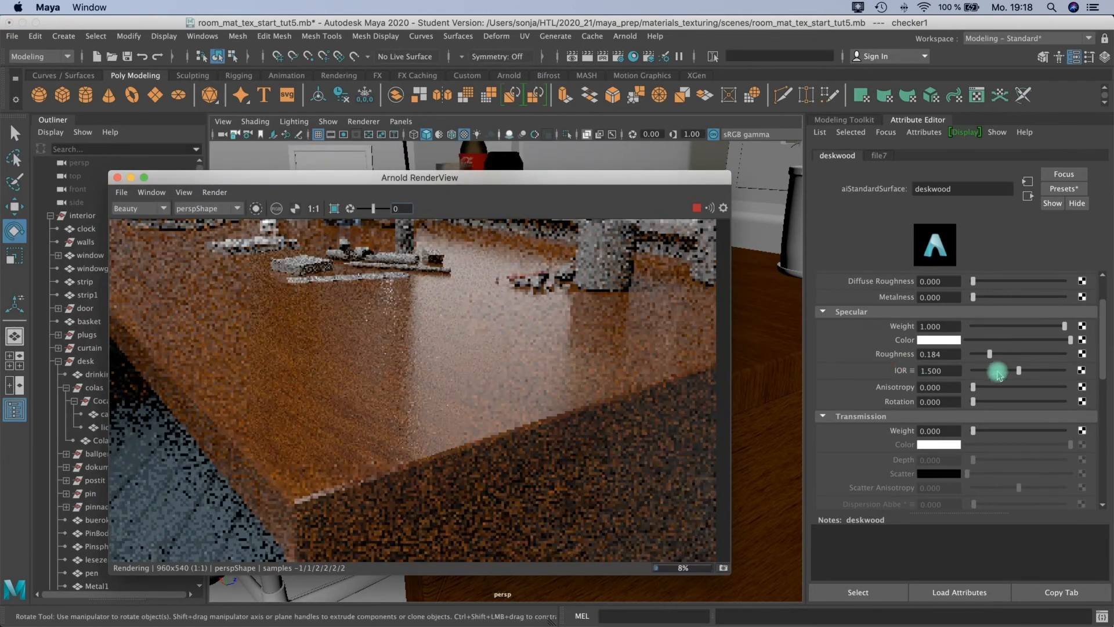
Test the deskwood material's Specular Roughness at 0, 0.574, 0.368 and 0.265 in the live render.
drag(989, 352, 897, 365)
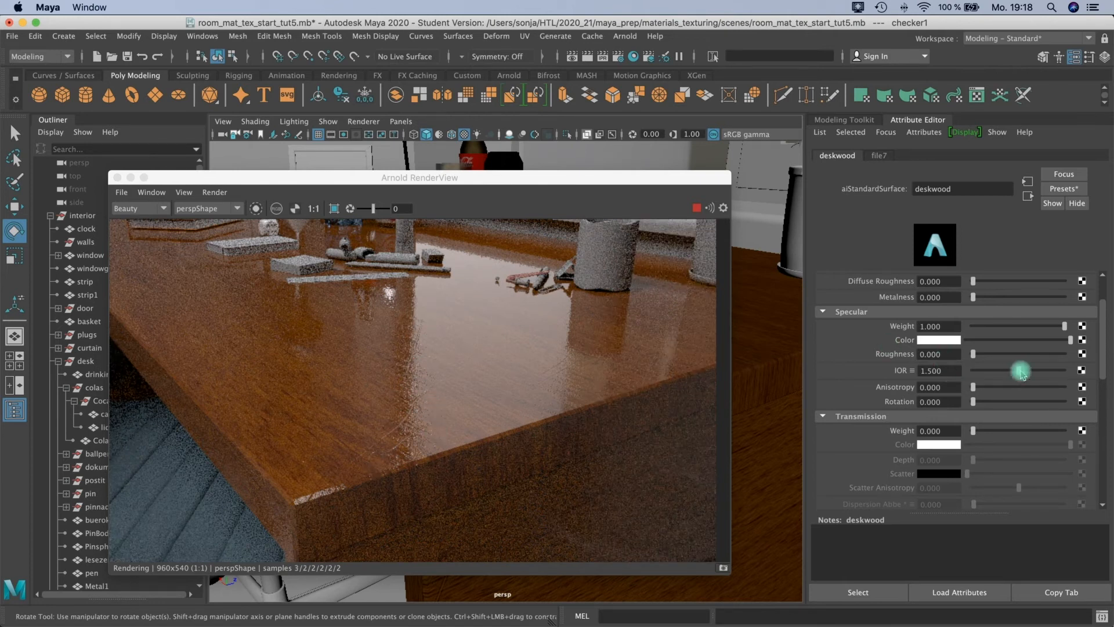
drag(974, 354, 1025, 352)
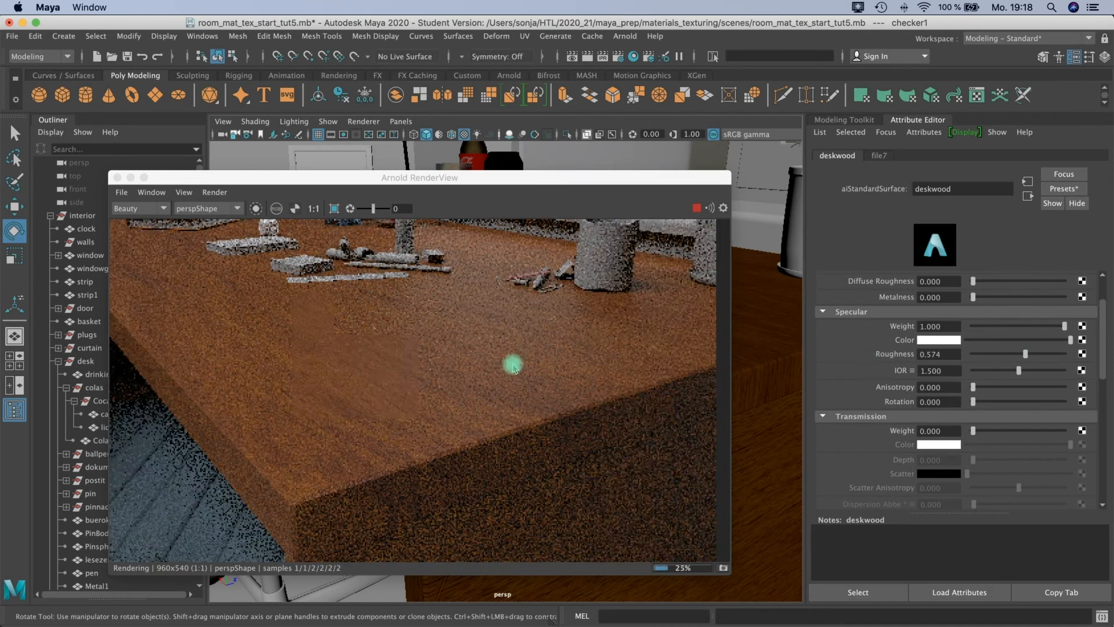
drag(990, 350, 1002, 353)
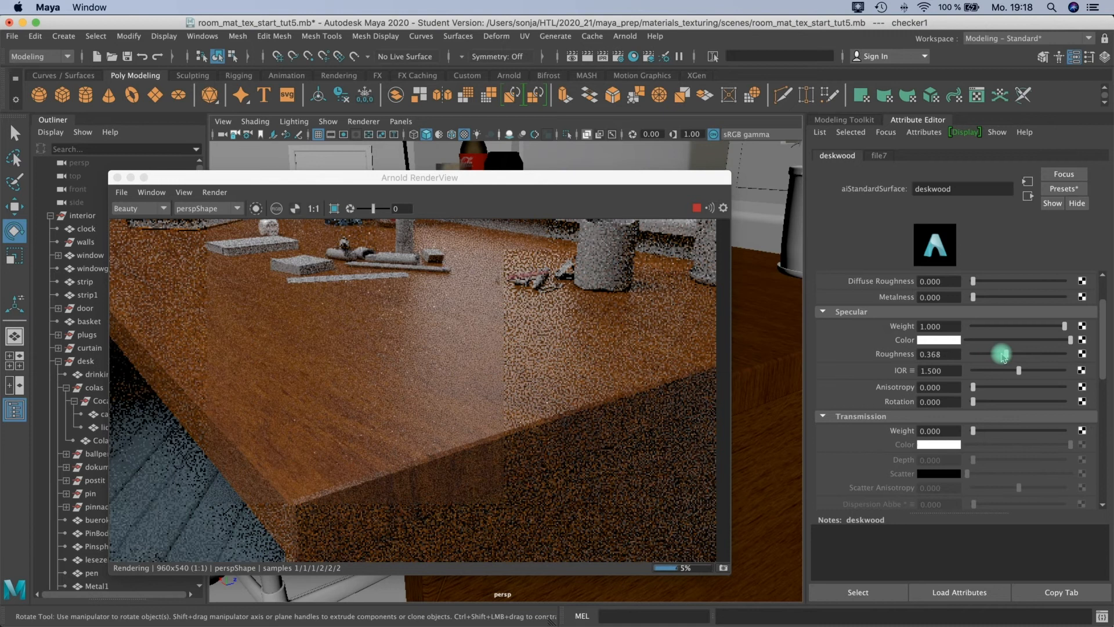
mouse_move(1002, 354)
mouse_down()
mouse_move(992, 356)
mouse_move(1005, 351)
mouse_up()
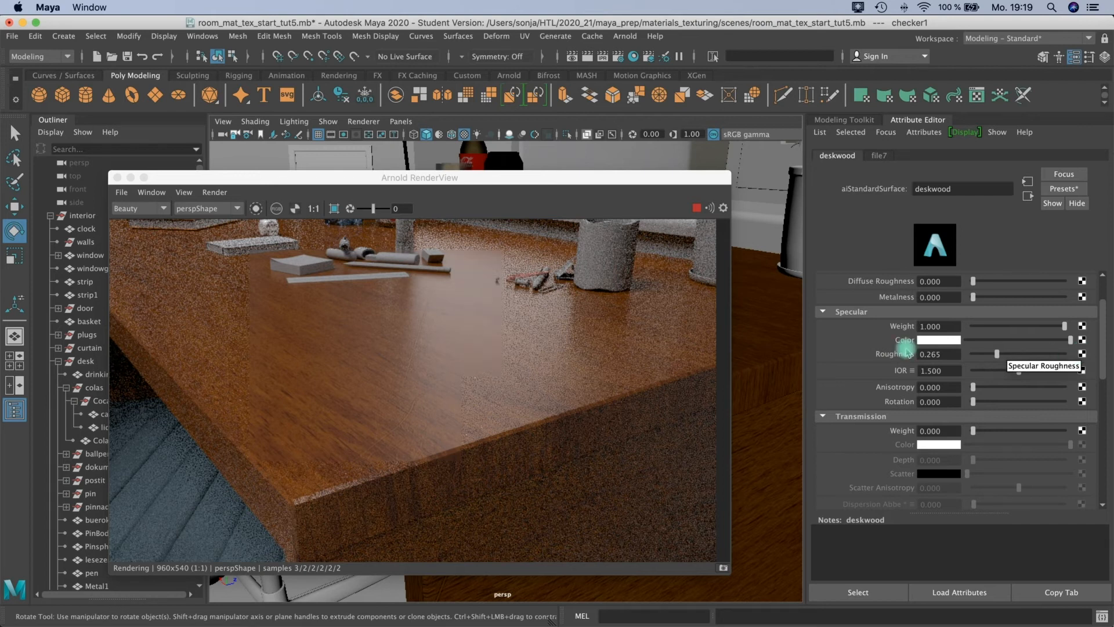
Connect a Checker texture to the deskwood Specular Roughness, then change its white Color 1 and black Color 2 to greys.
click(1082, 354)
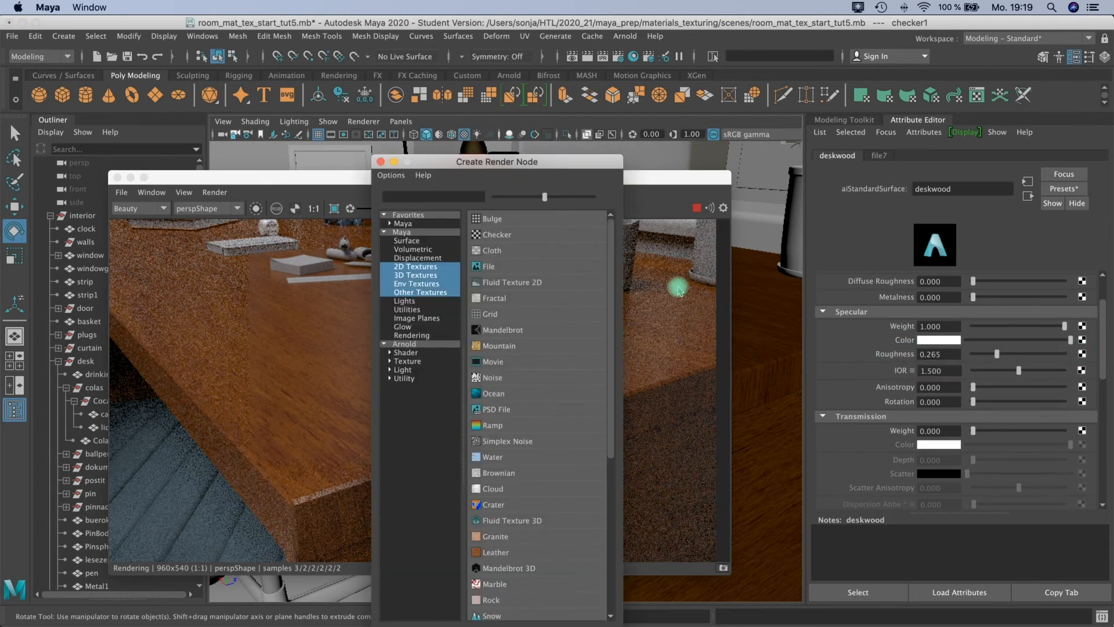
click(491, 235)
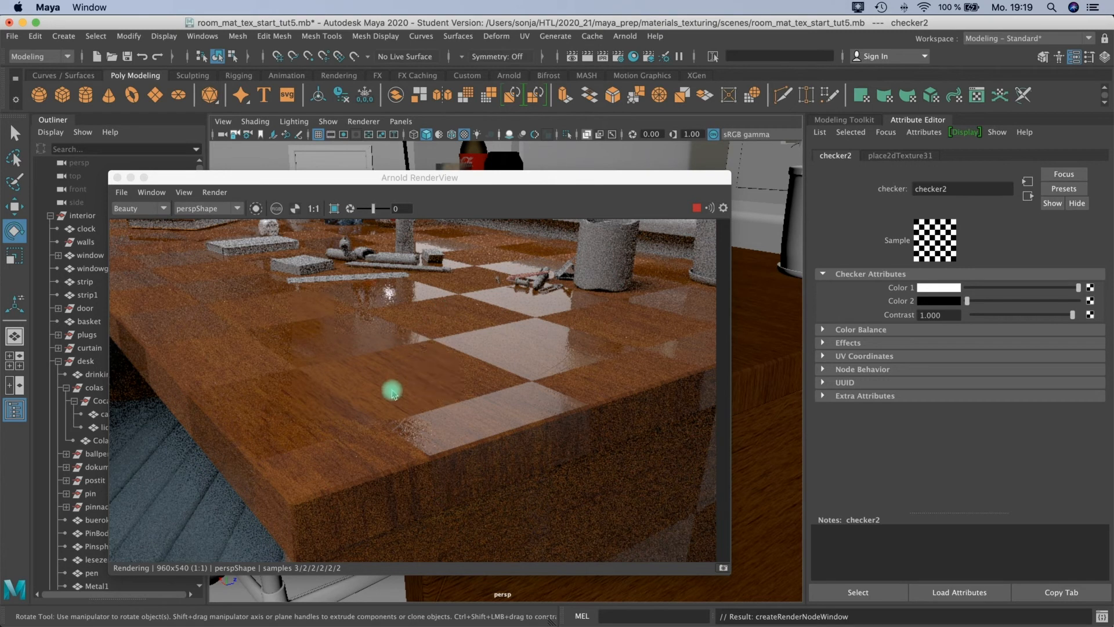
click(1000, 301)
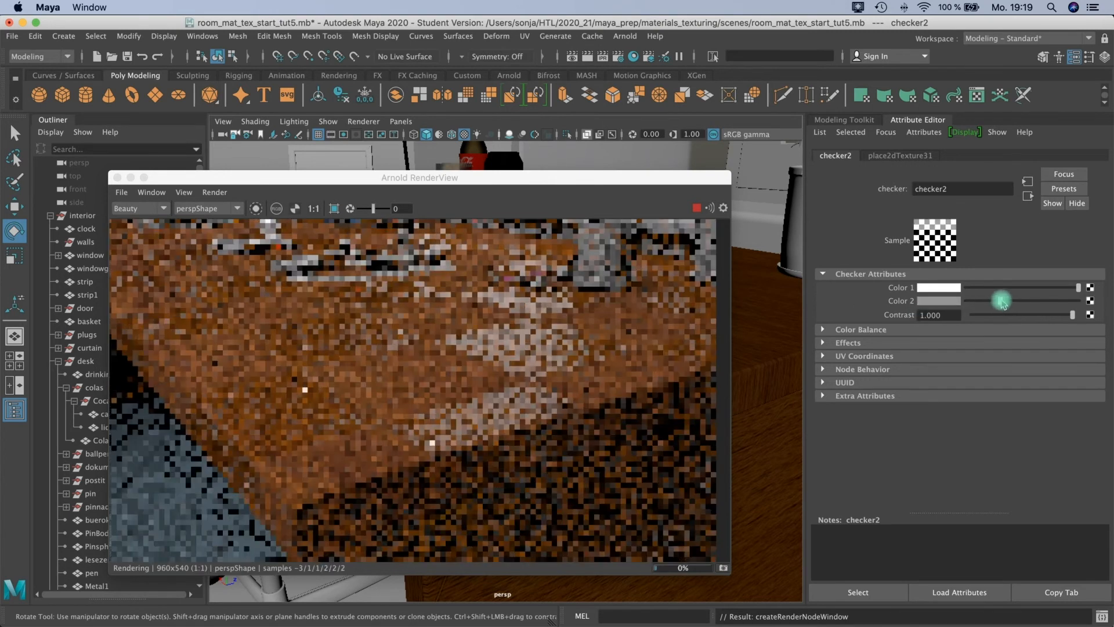
click(1016, 287)
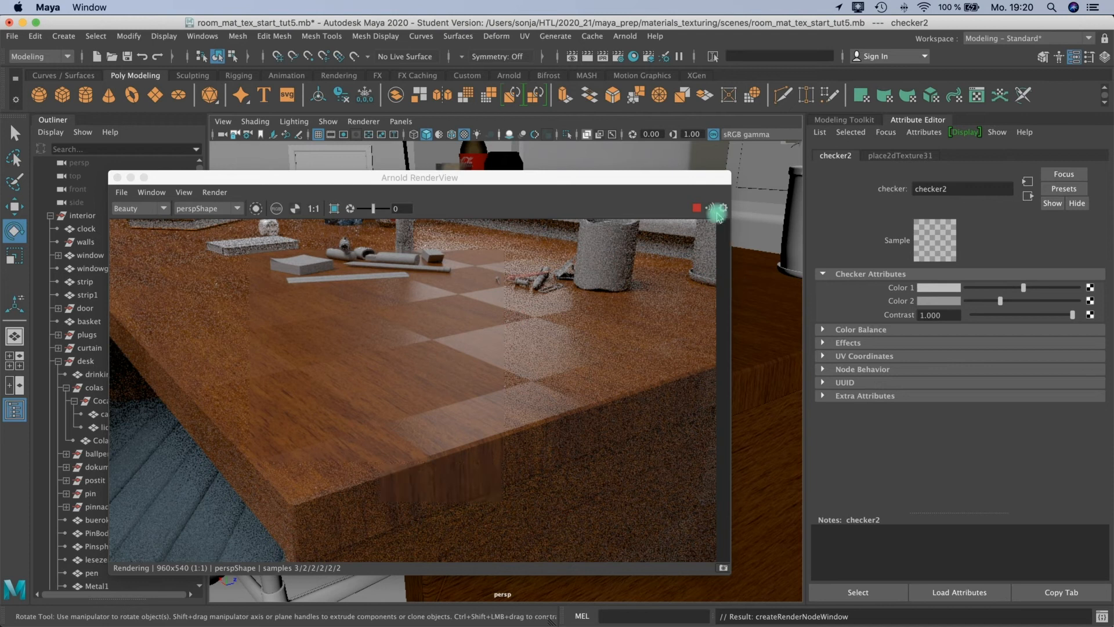
Break the checker connection on the deskwood Specular Roughness and set the roughness to about 0.272.
click(1027, 198)
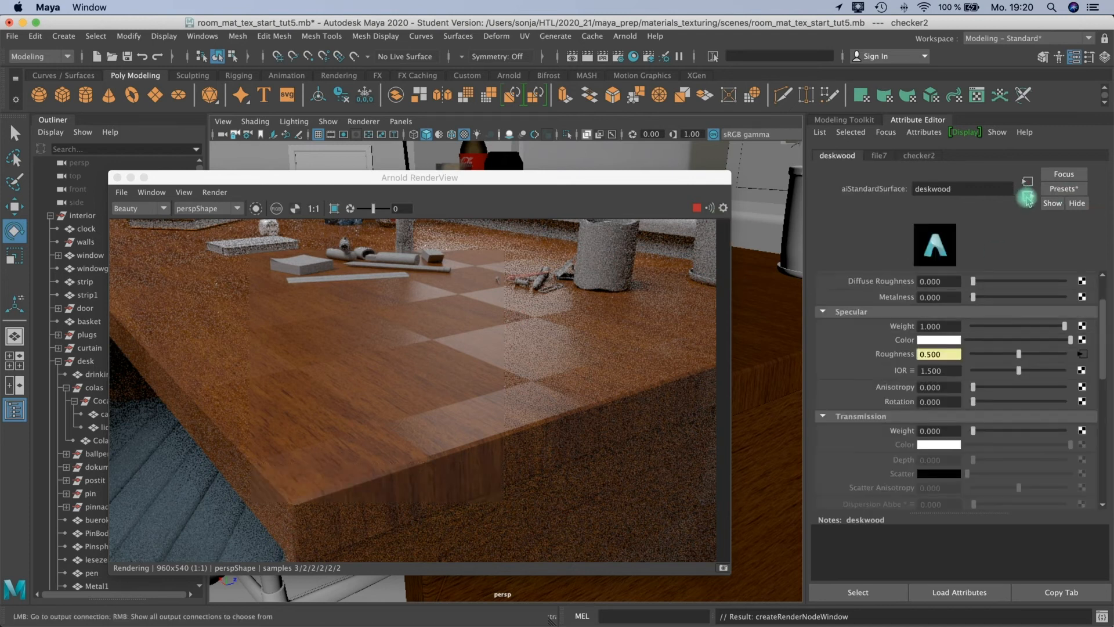
right_click(886, 356)
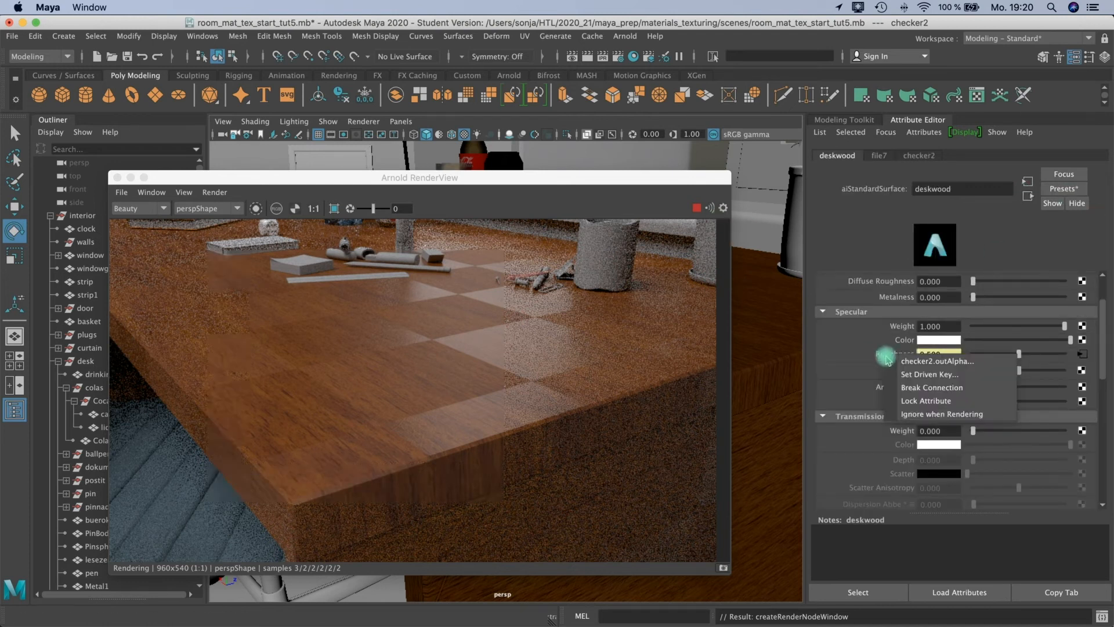
click(929, 388)
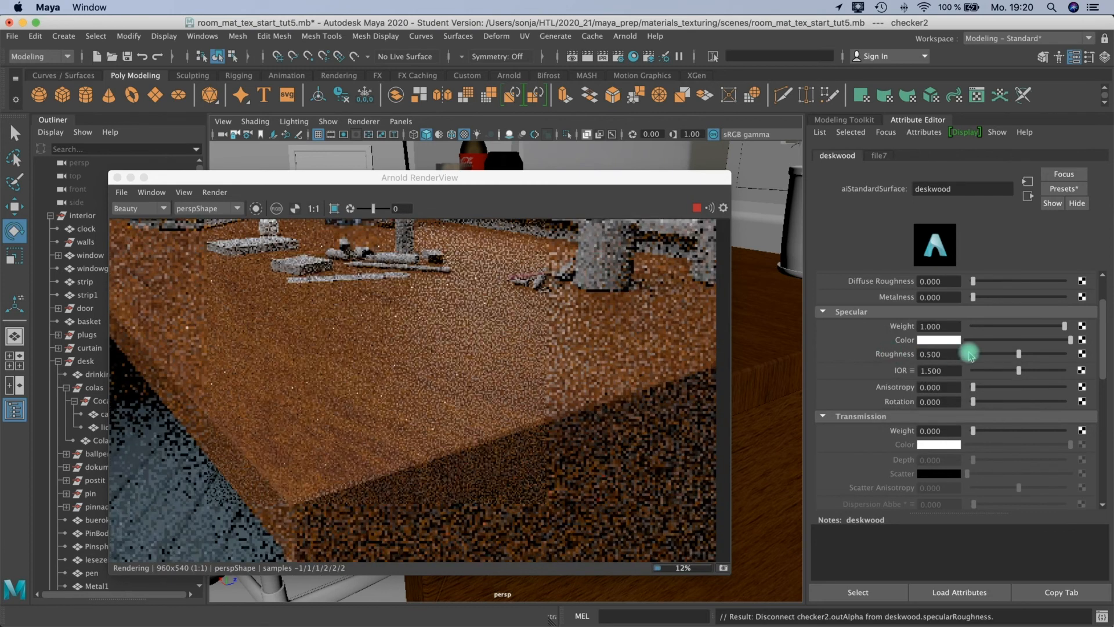
click(999, 354)
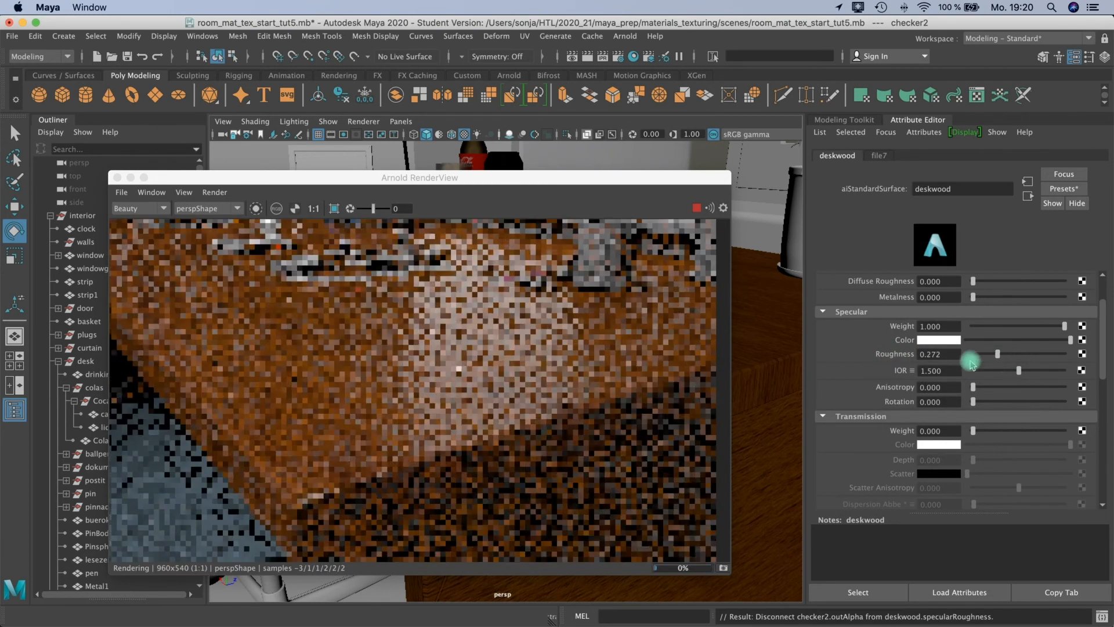
Connect a File texture to the deskwood Specular Roughness and load Wood030_4K_Roughness.jpg from the woods folder into it.
click(1081, 354)
click(492, 267)
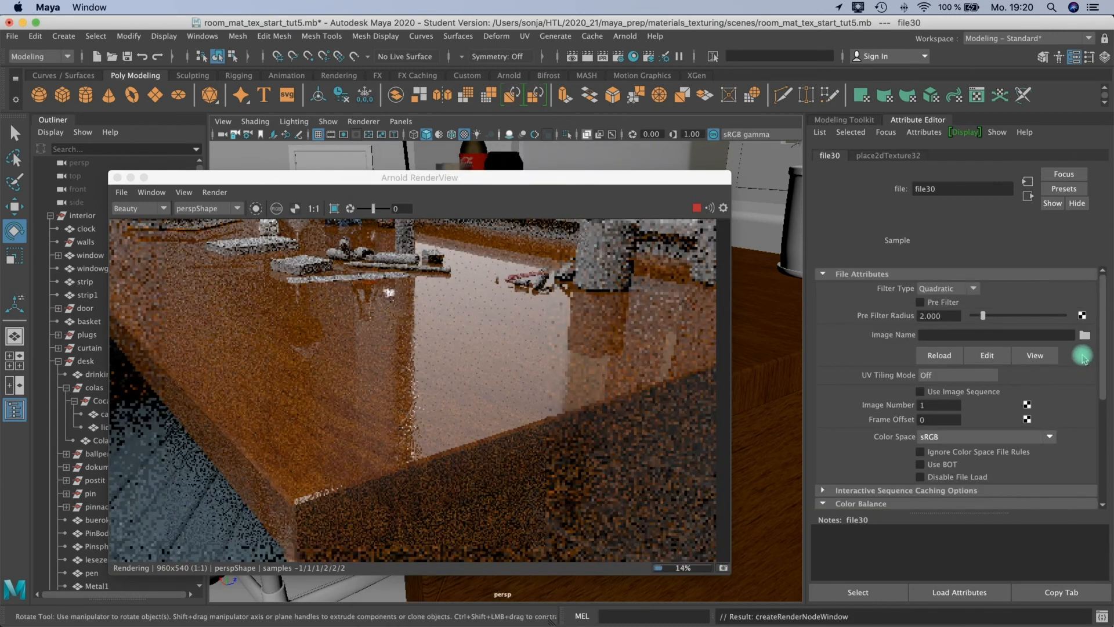
click(905, 339)
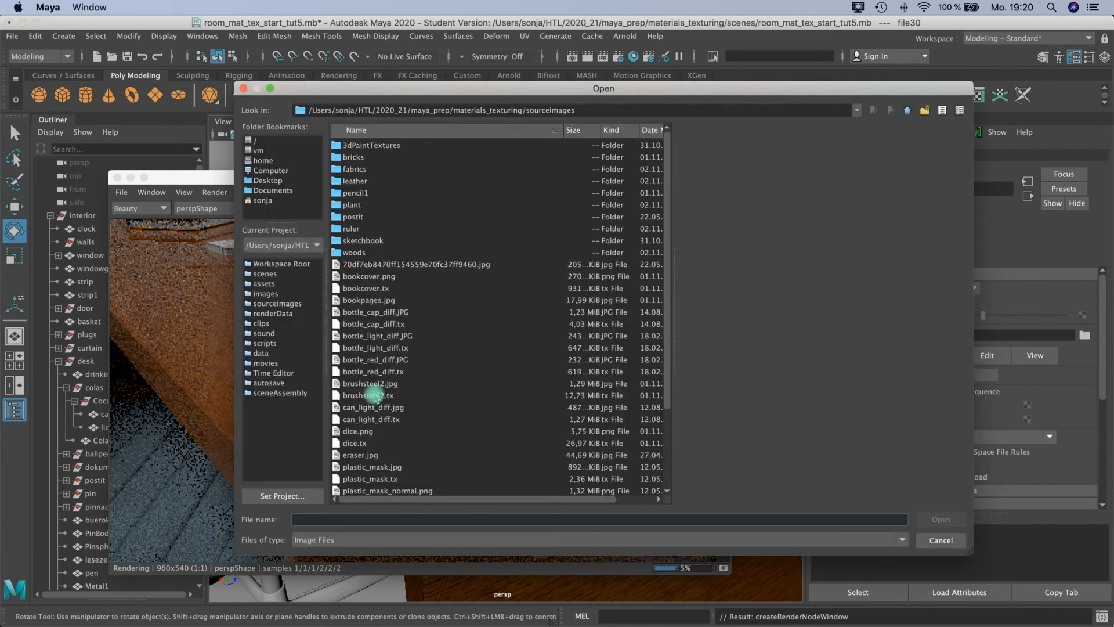
scroll(378, 420, down, 3)
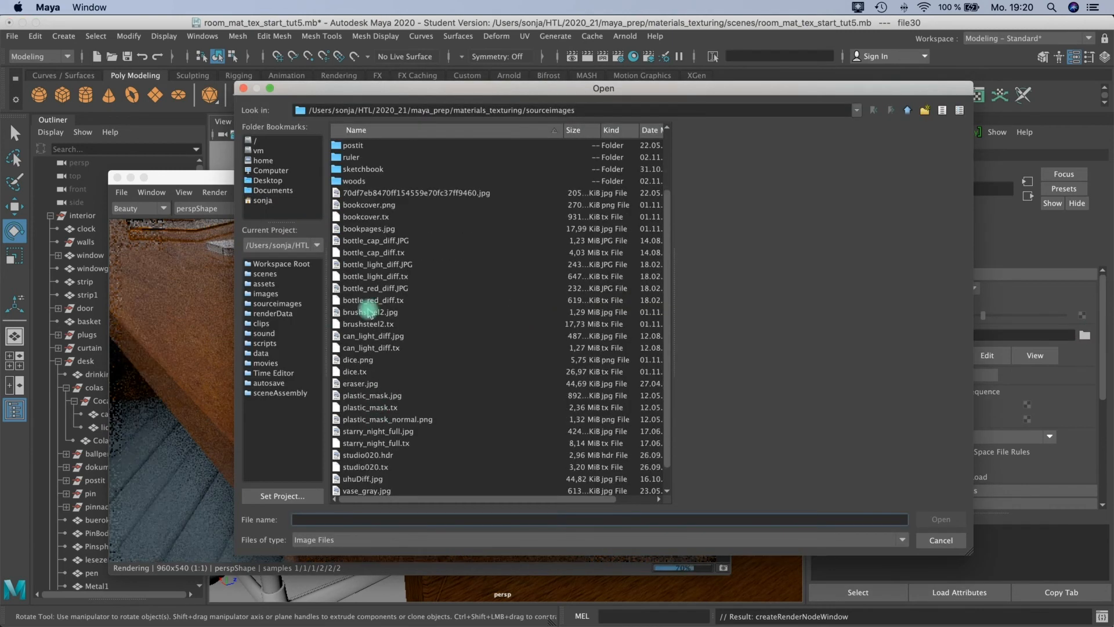
double_click(349, 181)
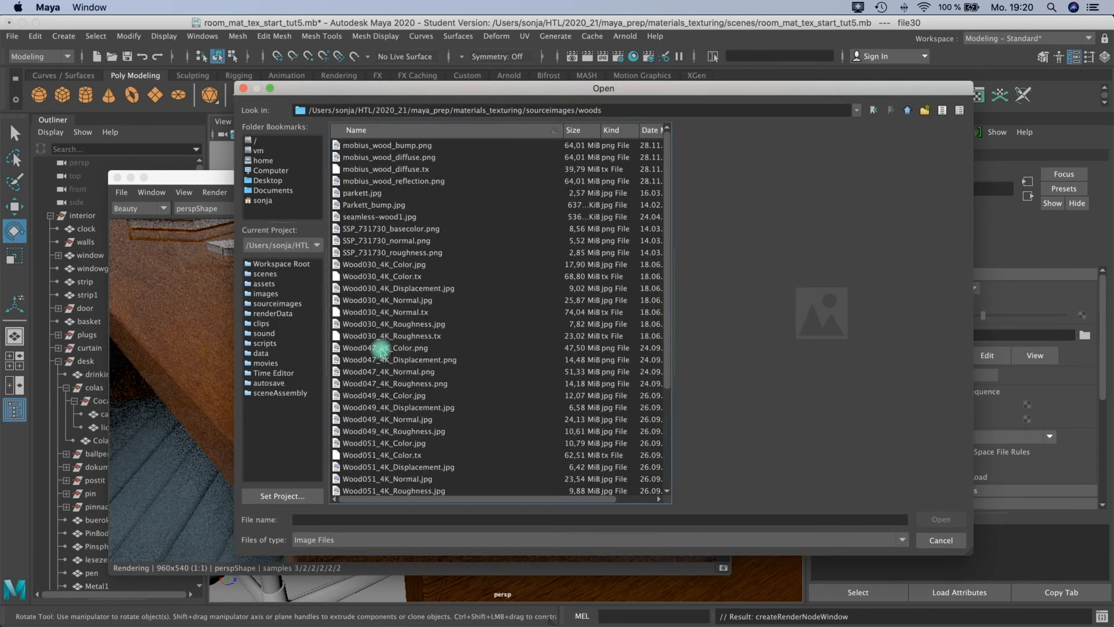
click(376, 336)
click(384, 324)
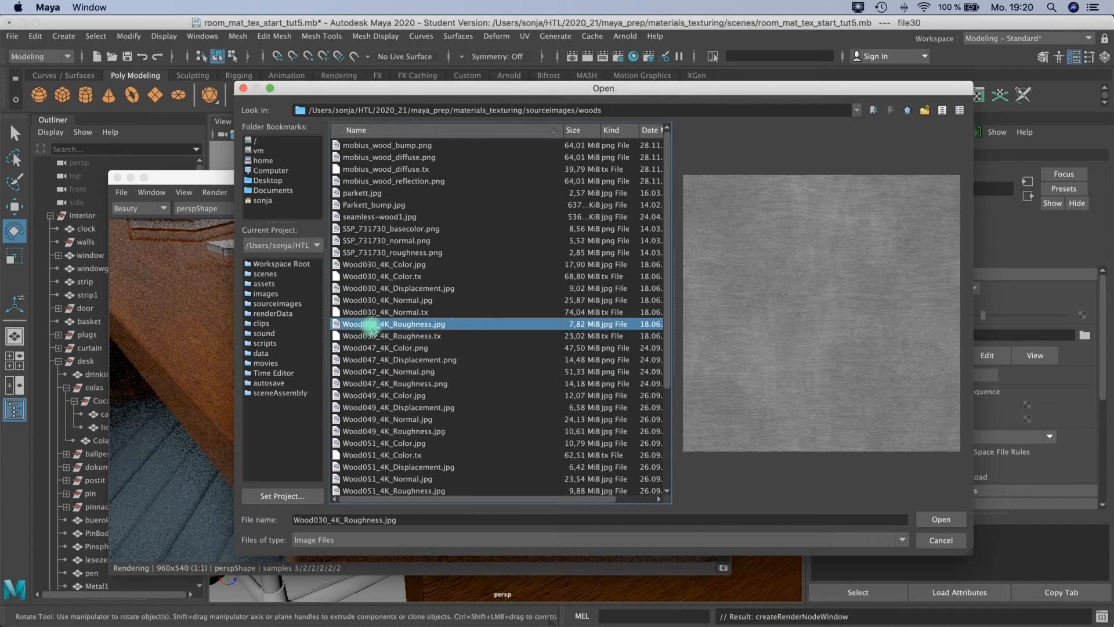
click(398, 385)
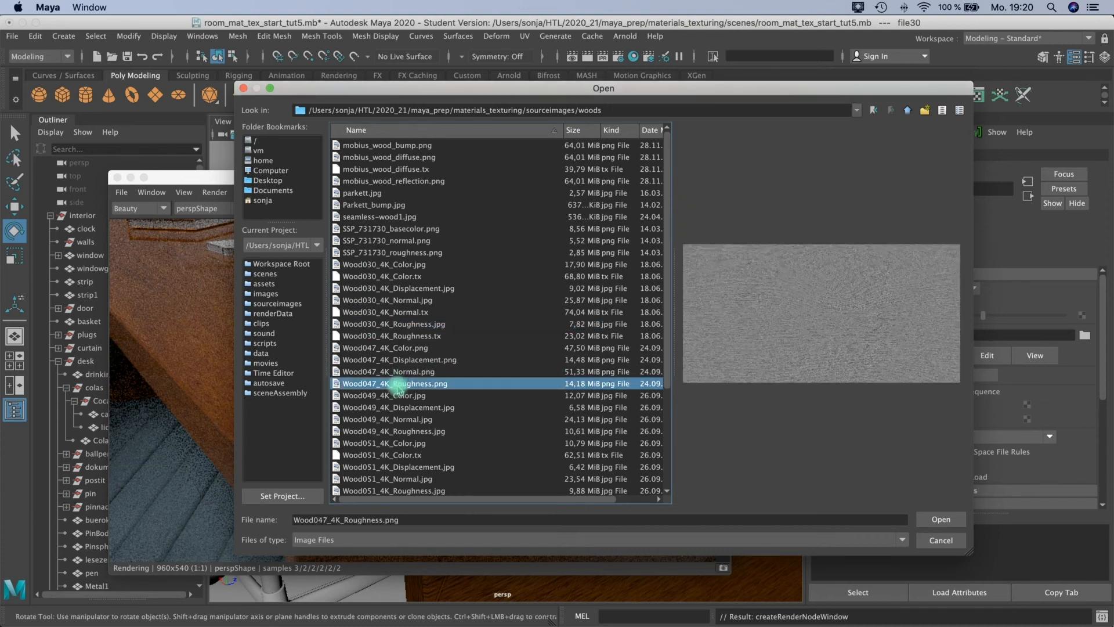
click(399, 324)
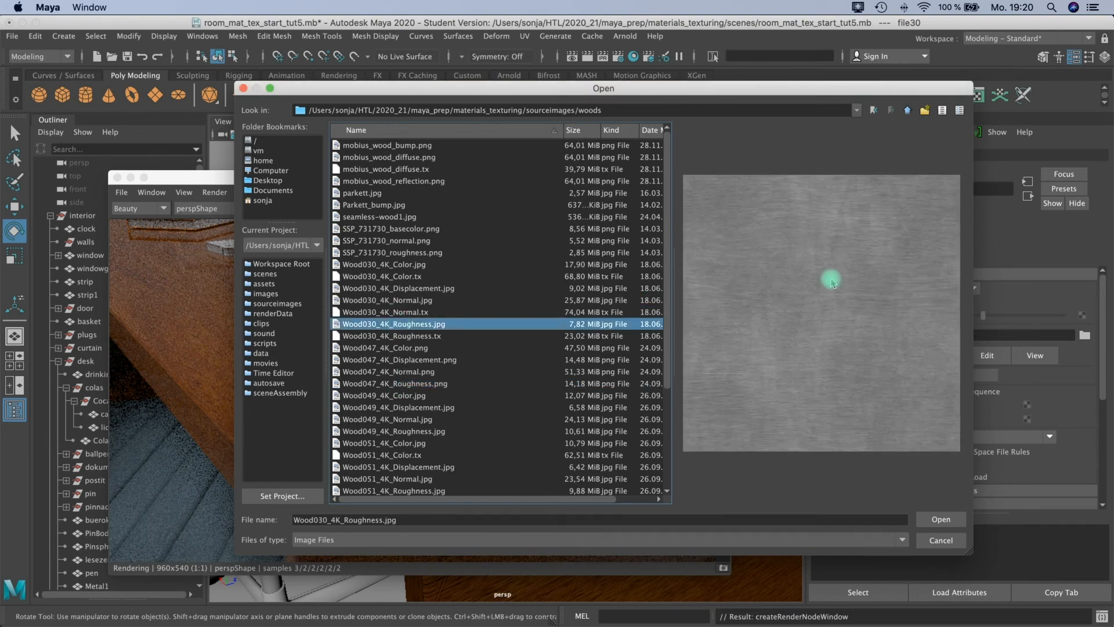
click(938, 518)
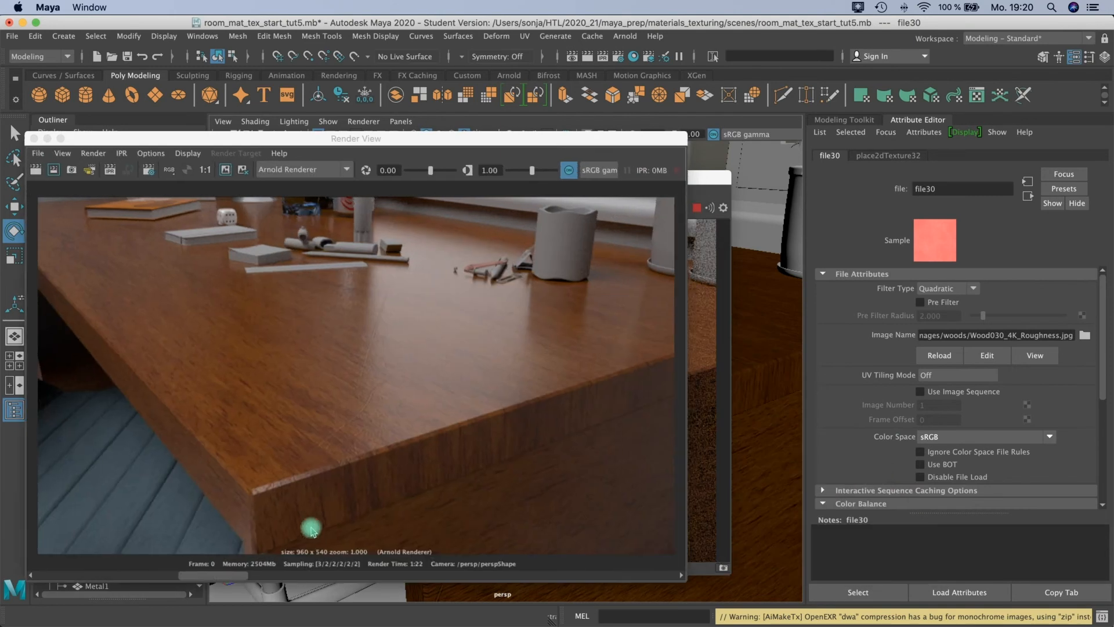
Compare the stored desk renders in Render View by stepping back through the kept images.
click(311, 527)
click(127, 577)
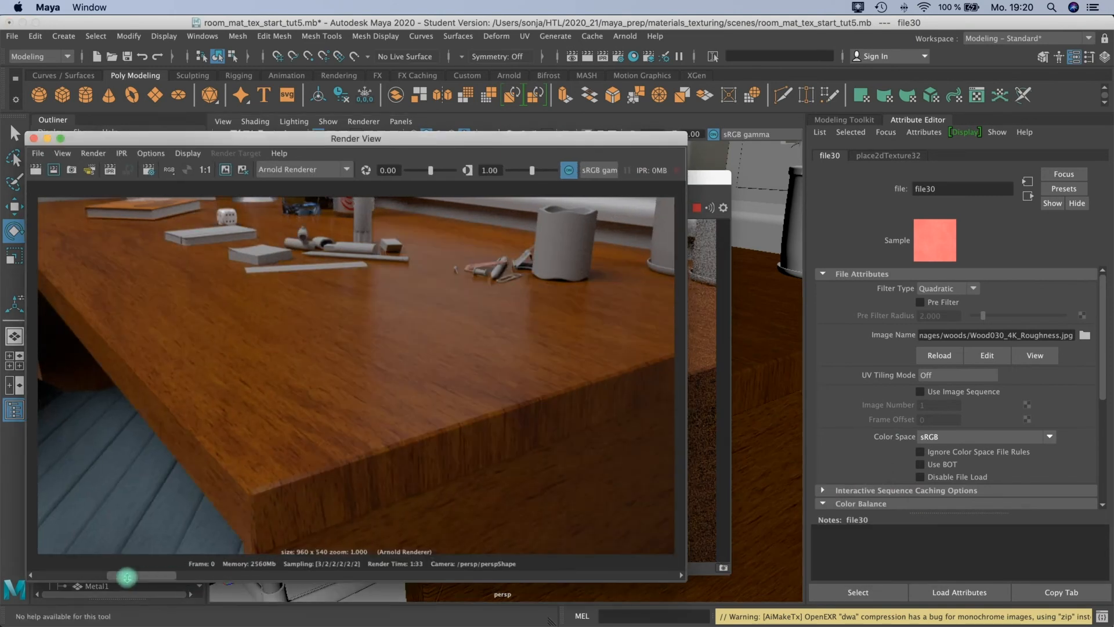
drag(127, 577, 45, 579)
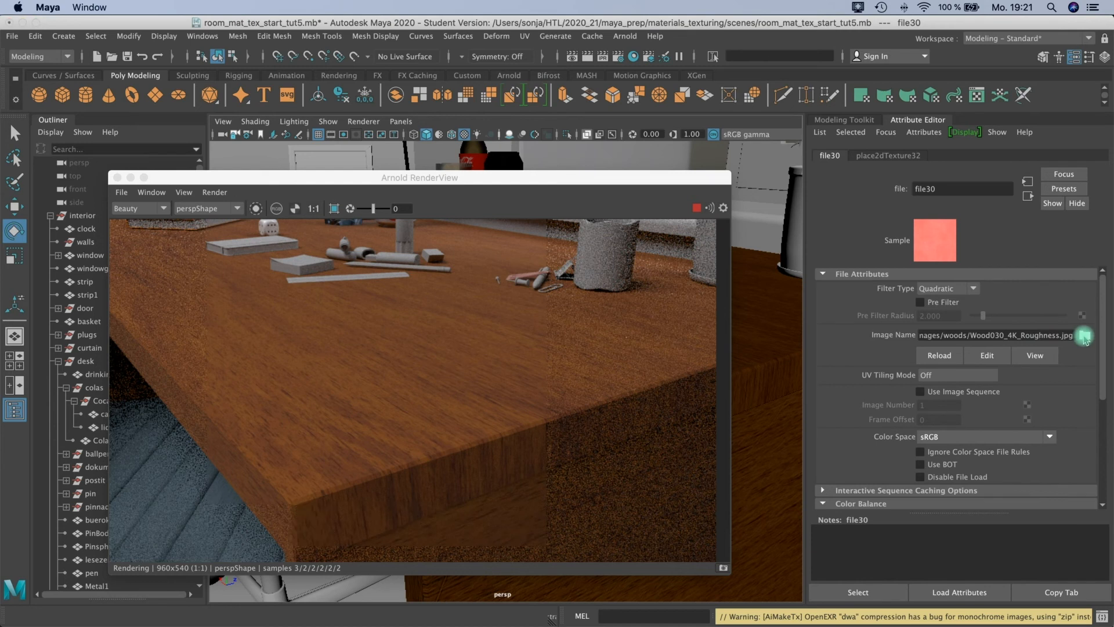
Replace the image in the roughness File texture with plastic_mask.jpg from the sourceimages folder.
click(1085, 336)
click(919, 110)
scroll(386, 342, down, 4)
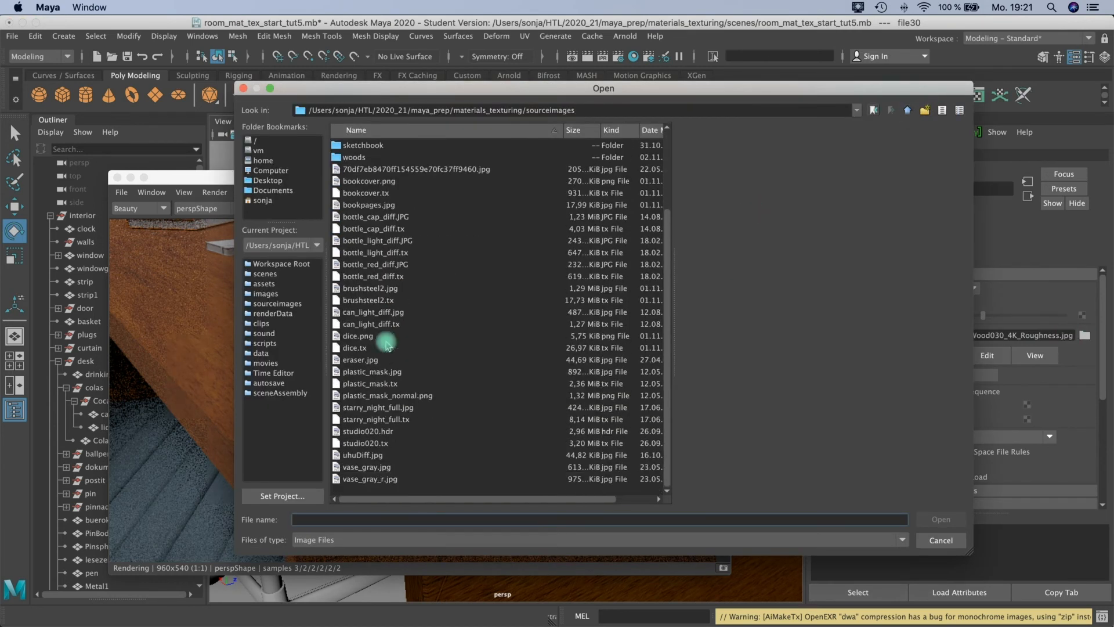
click(360, 372)
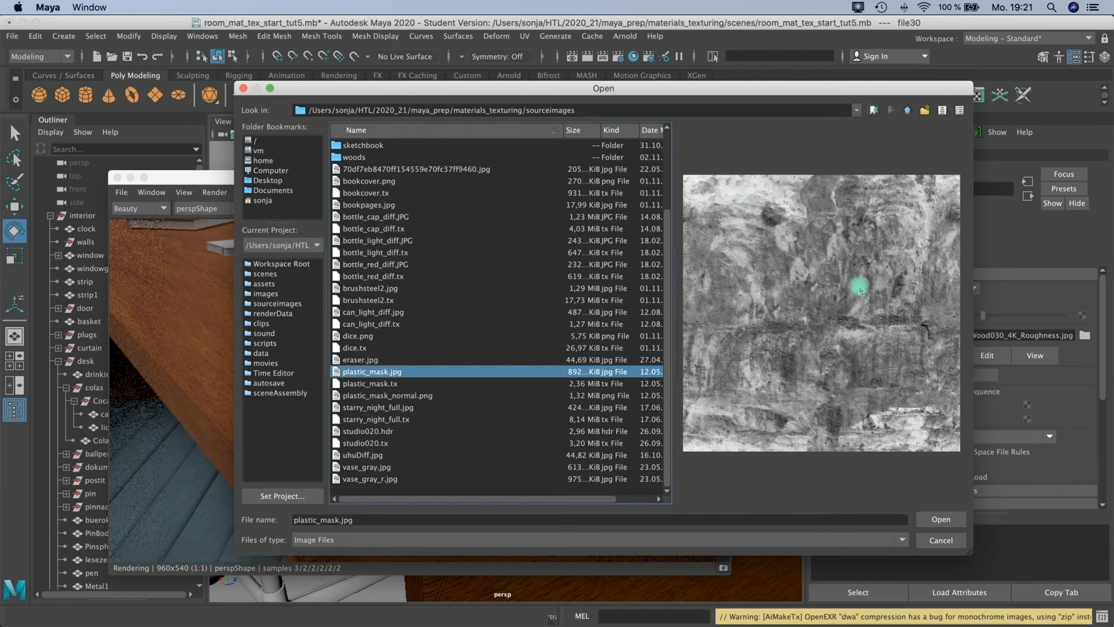
click(932, 522)
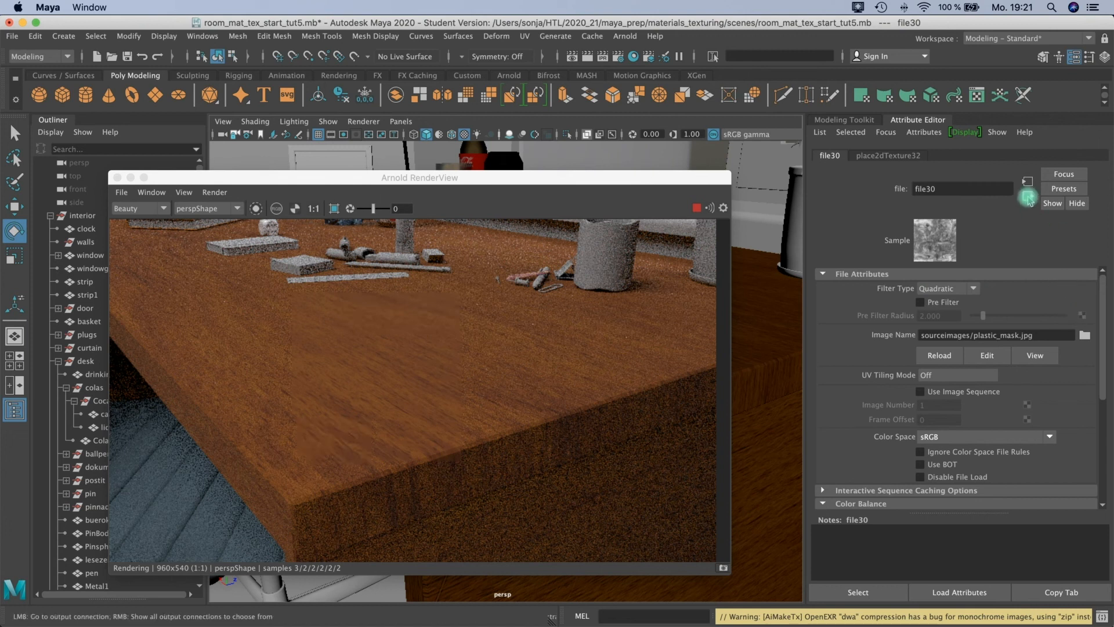
Lower the roughness texture's Alpha Gain in Color Balance, trying 0.471 and 0.529 in the live render before setting 0.485.
scroll(1090, 359, down, 5)
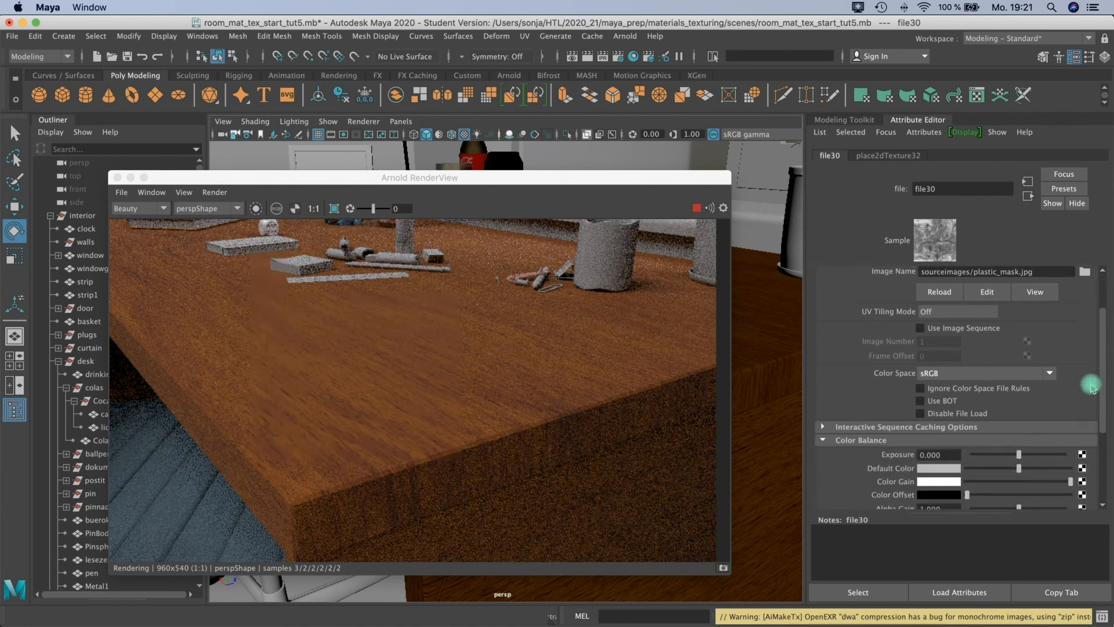
scroll(1091, 385, down, 6)
click(826, 320)
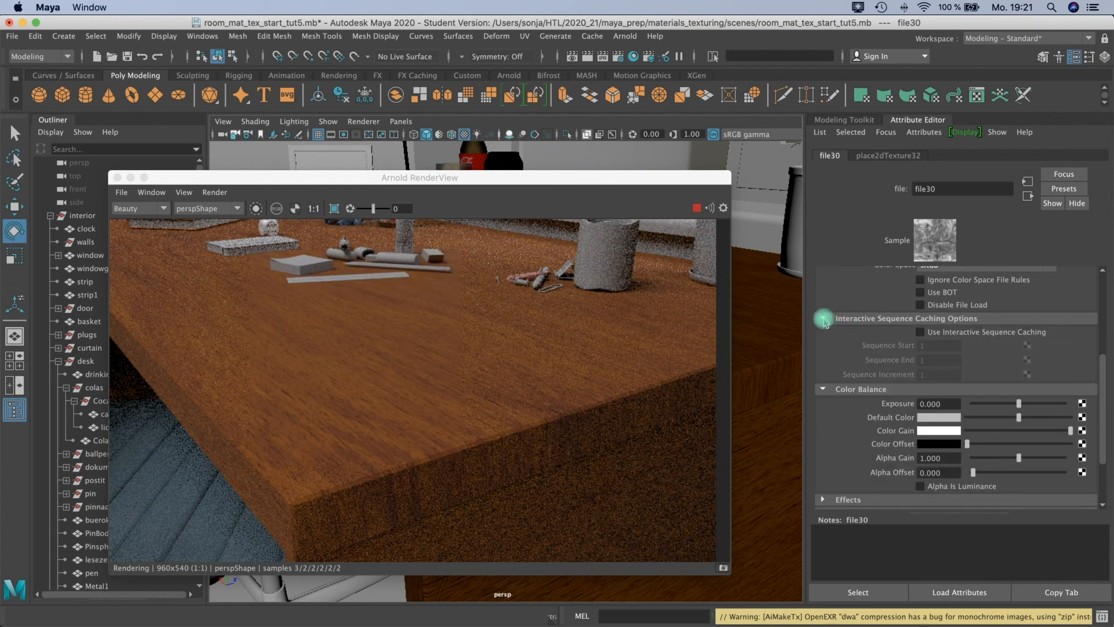
click(824, 320)
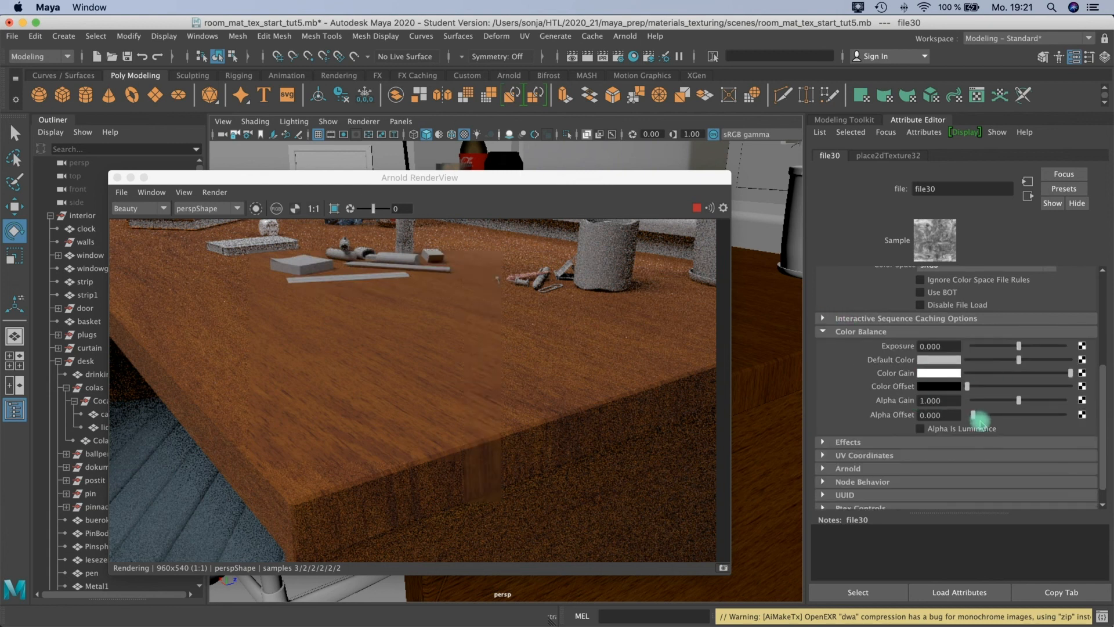
click(1019, 400)
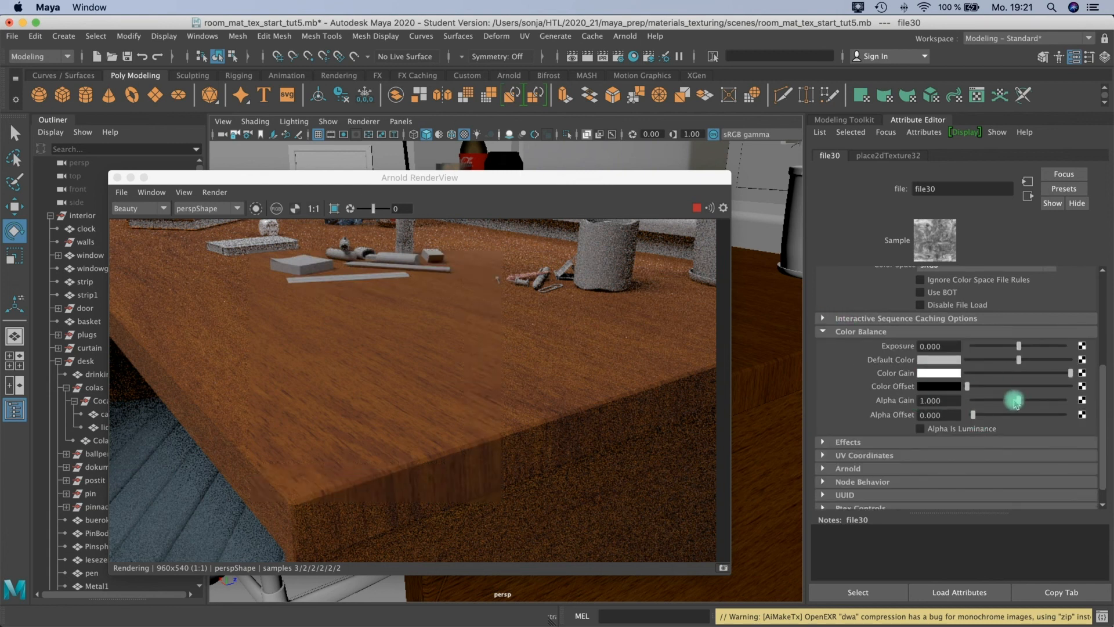
drag(1017, 400, 1013, 401)
mouse_move(1013, 403)
mouse_down()
mouse_move(950, 404)
mouse_move(996, 405)
mouse_up()
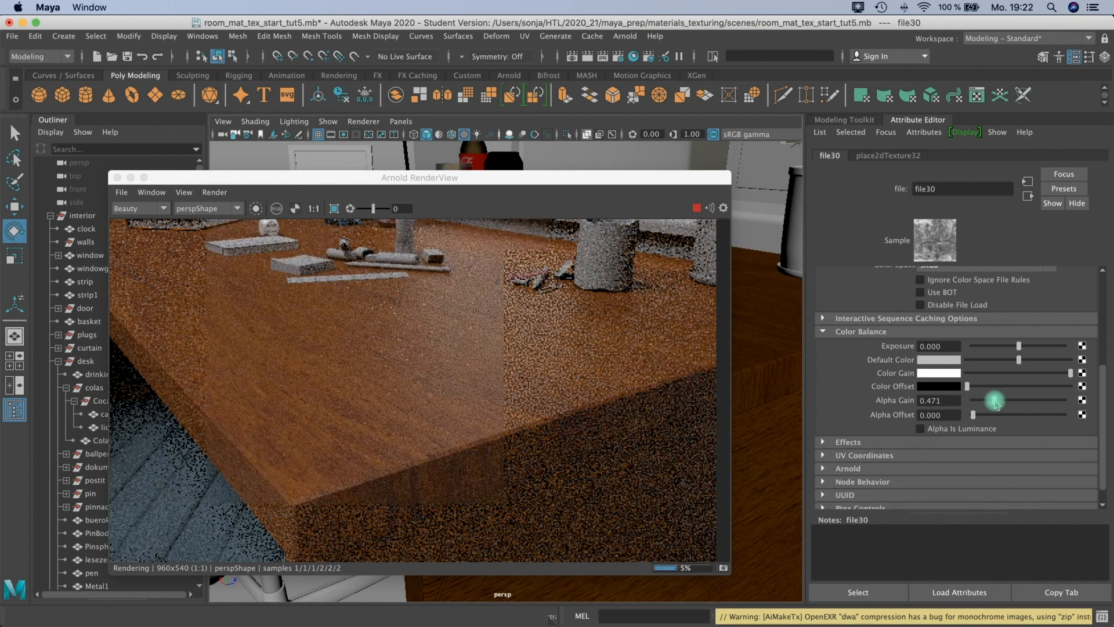
drag(1007, 409, 997, 403)
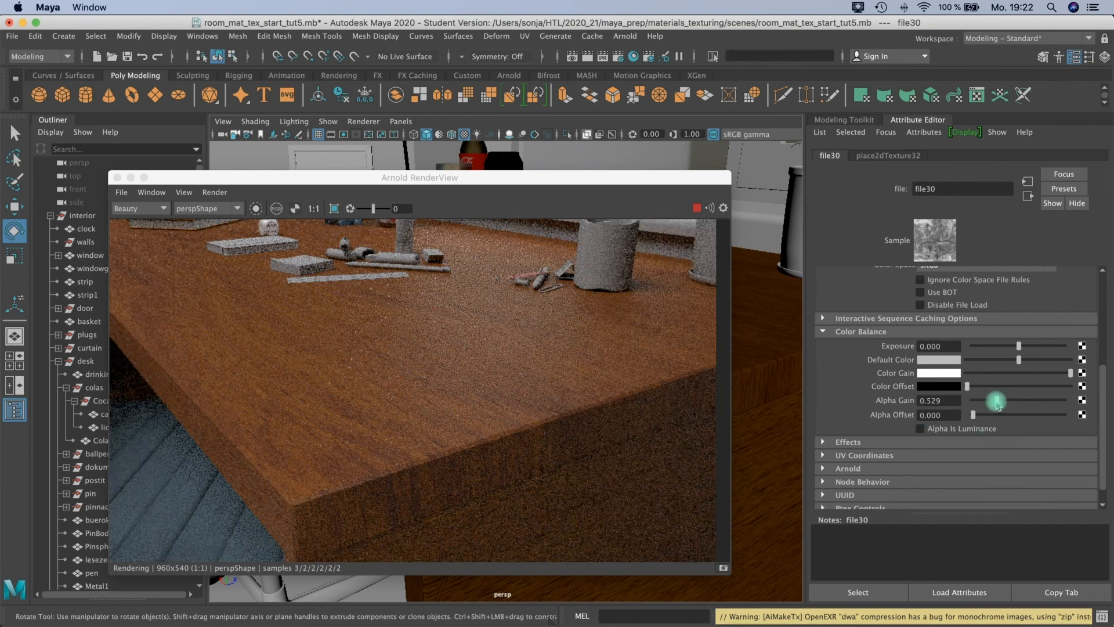
mouse_move(999, 405)
mouse_down()
mouse_move(992, 398)
mouse_move(1001, 402)
mouse_up()
click(925, 236)
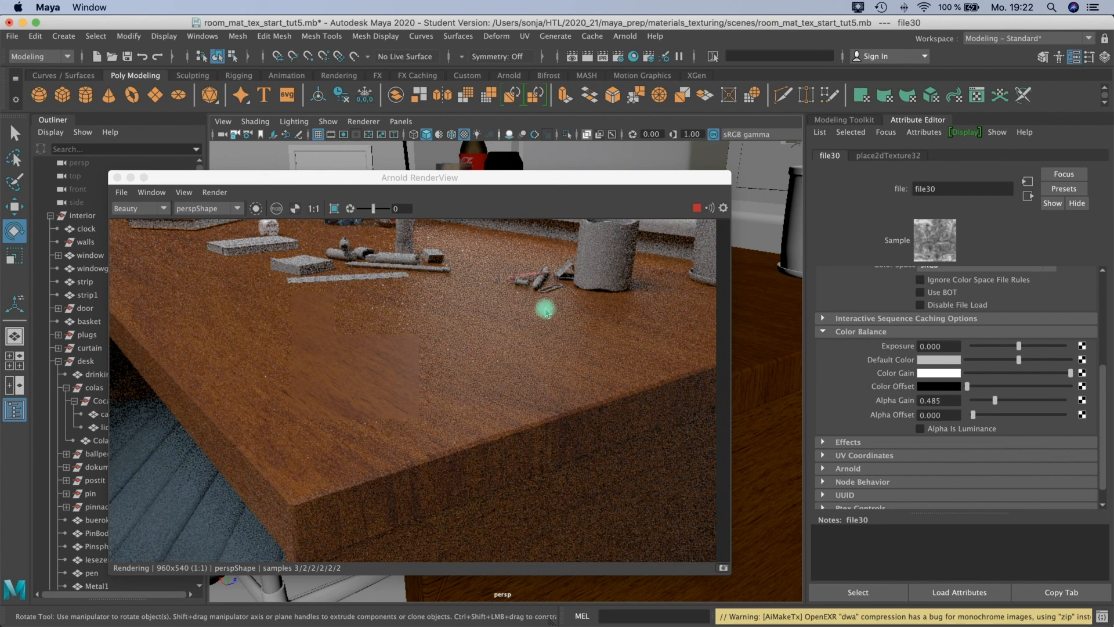
drag(483, 178, 495, 151)
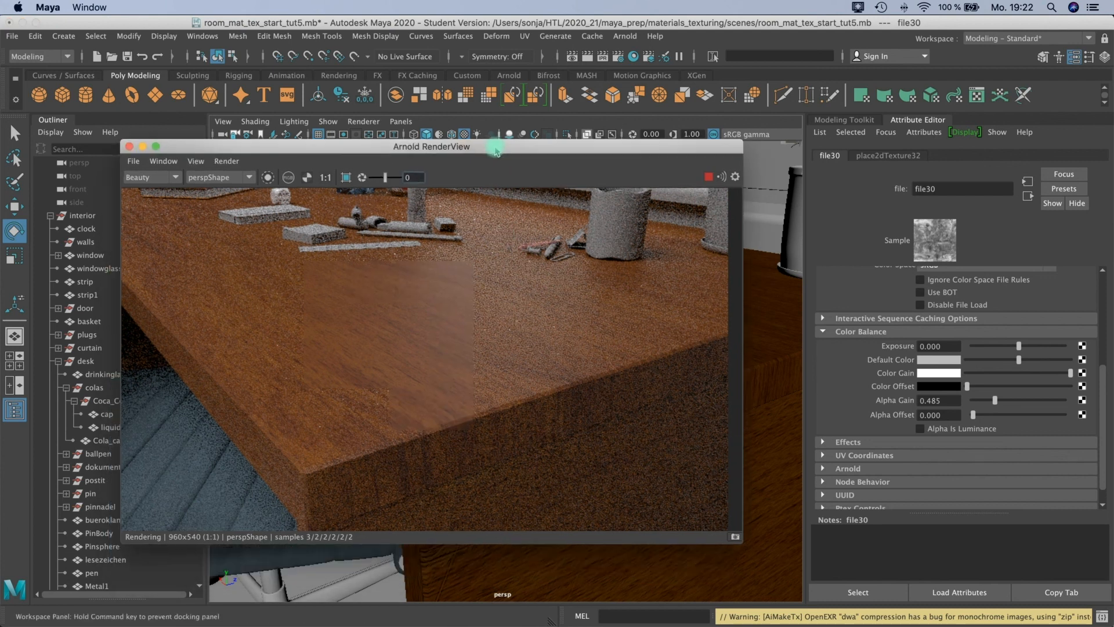